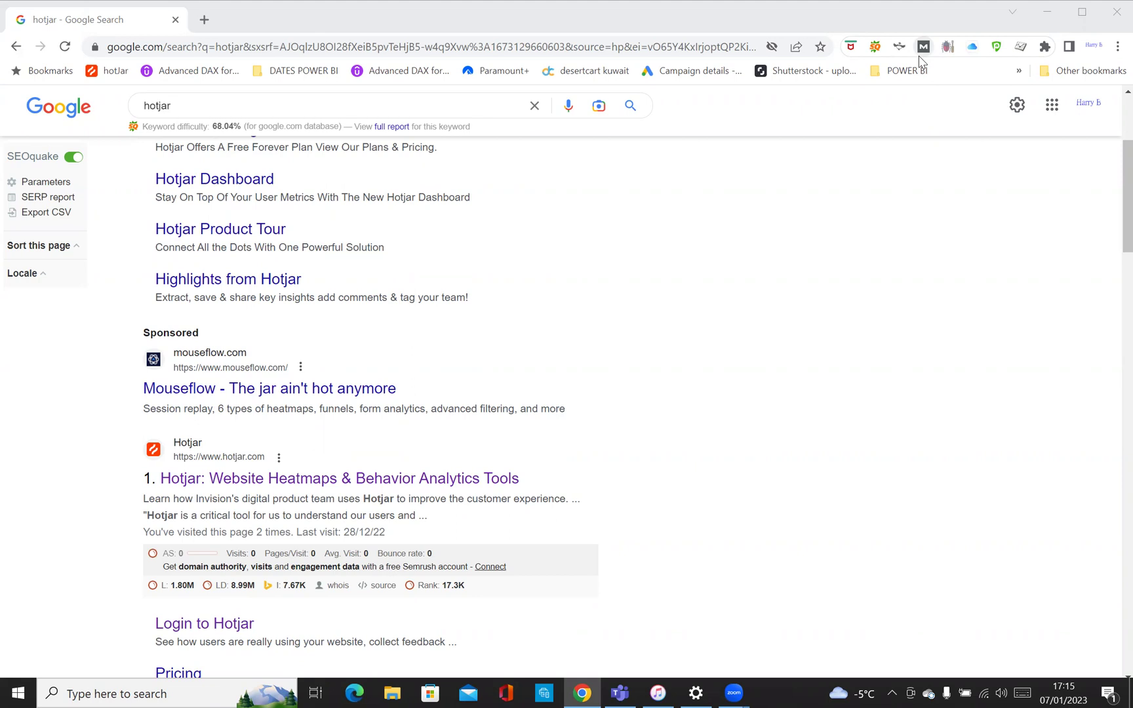
- Open the organic 'Hotjar: Website Heatmaps & Behavior Analytics Tools' result from the hotjar search
{"action": "scroll", "coordinate": [1113, 158], "scroll_direction": "up", "scroll_amount": 1}
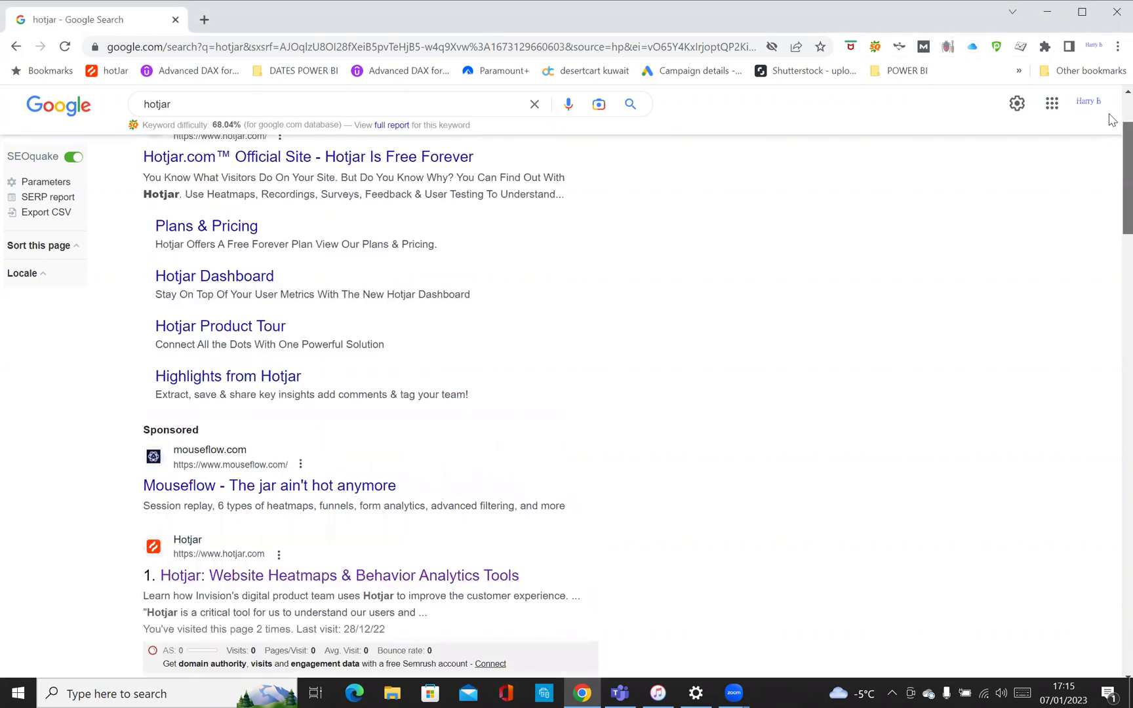
{"action": "scroll", "coordinate": [1112, 118], "scroll_direction": "up", "scroll_amount": 2}
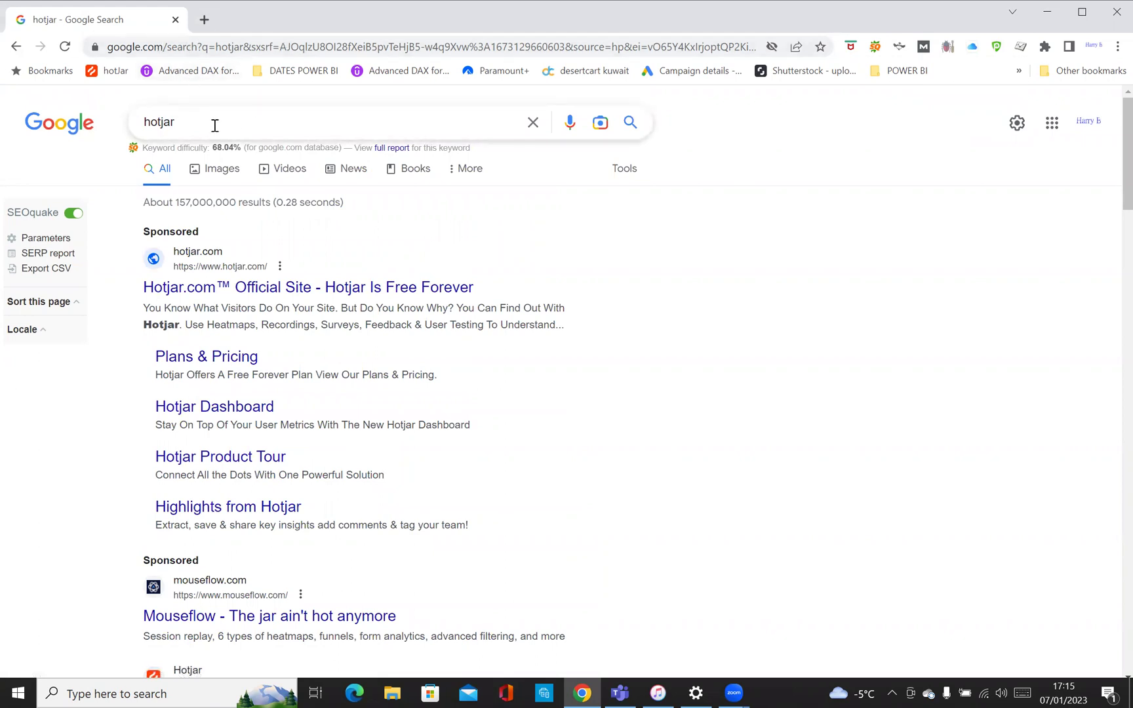
{"action": "left_click_drag", "start_coordinate": [214, 125], "coordinate": [139, 130]}
{"action": "left_click", "coordinate": [770, 584]}
{"action": "scroll", "coordinate": [308, 435], "scroll_direction": "down", "scroll_amount": 5}
{"action": "scroll", "coordinate": [303, 412], "scroll_direction": "up", "scroll_amount": 5}
{"action": "scroll", "coordinate": [487, 366], "scroll_direction": "down", "scroll_amount": 7}
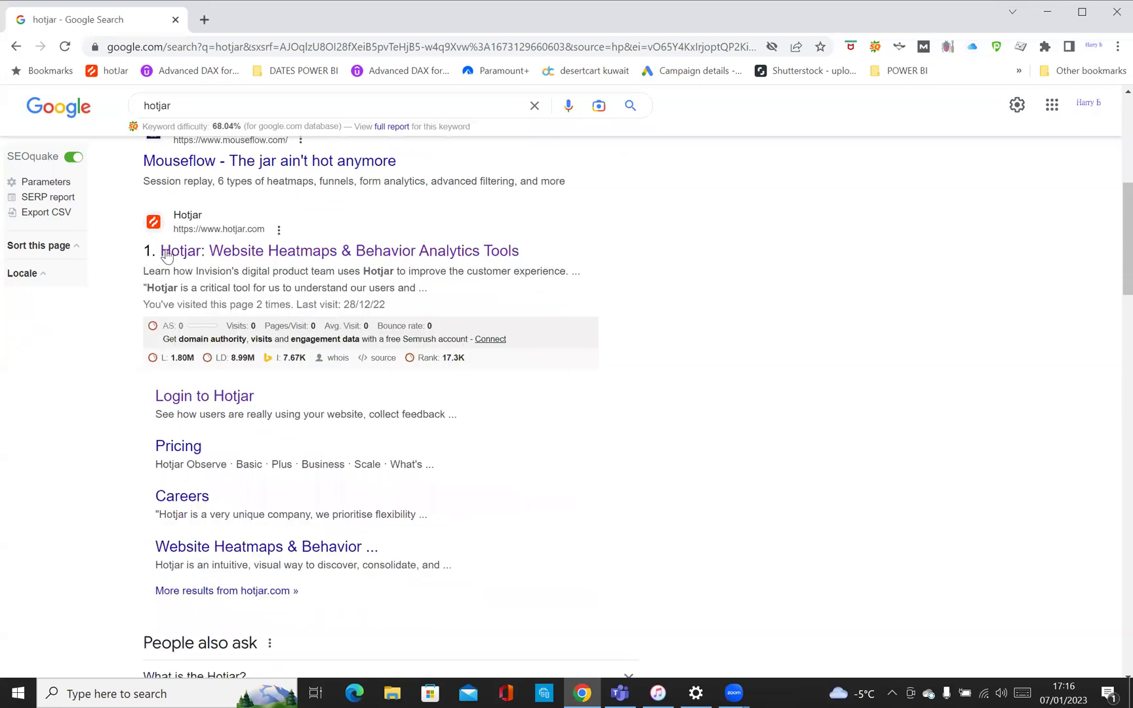
{"action": "left_click", "coordinate": [250, 255]}
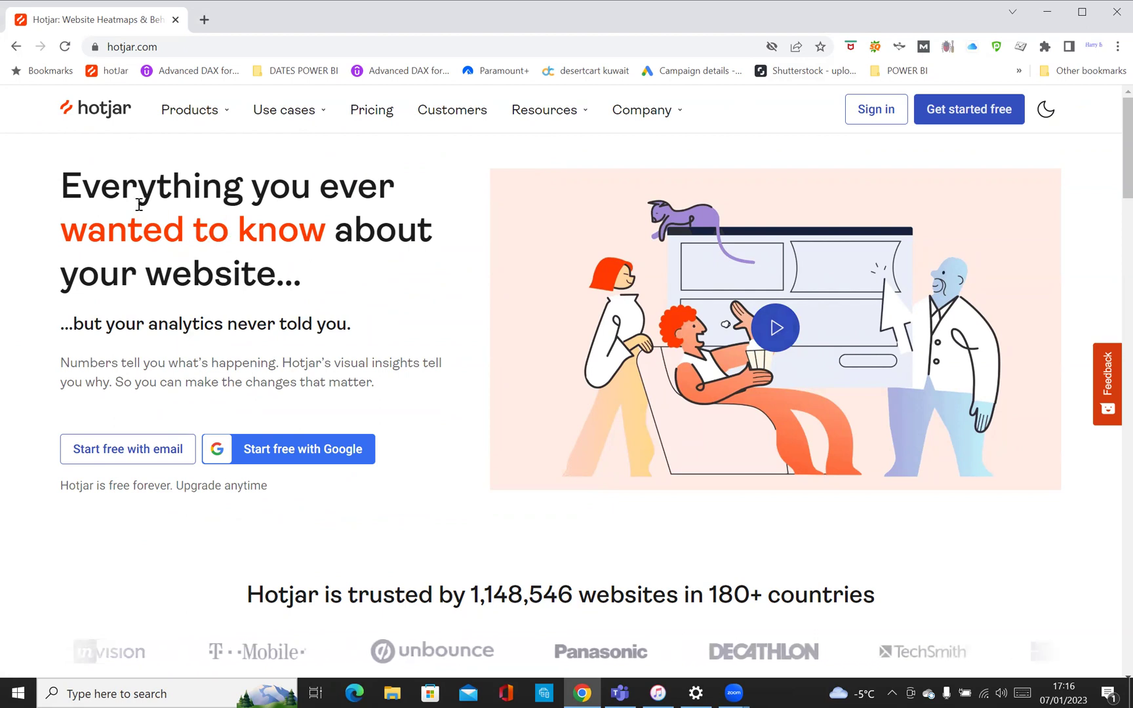
- Scroll up and down the Hotjar homepage to look over its content
{"action": "scroll", "coordinate": [250, 236], "scroll_direction": "down", "scroll_amount": 1}
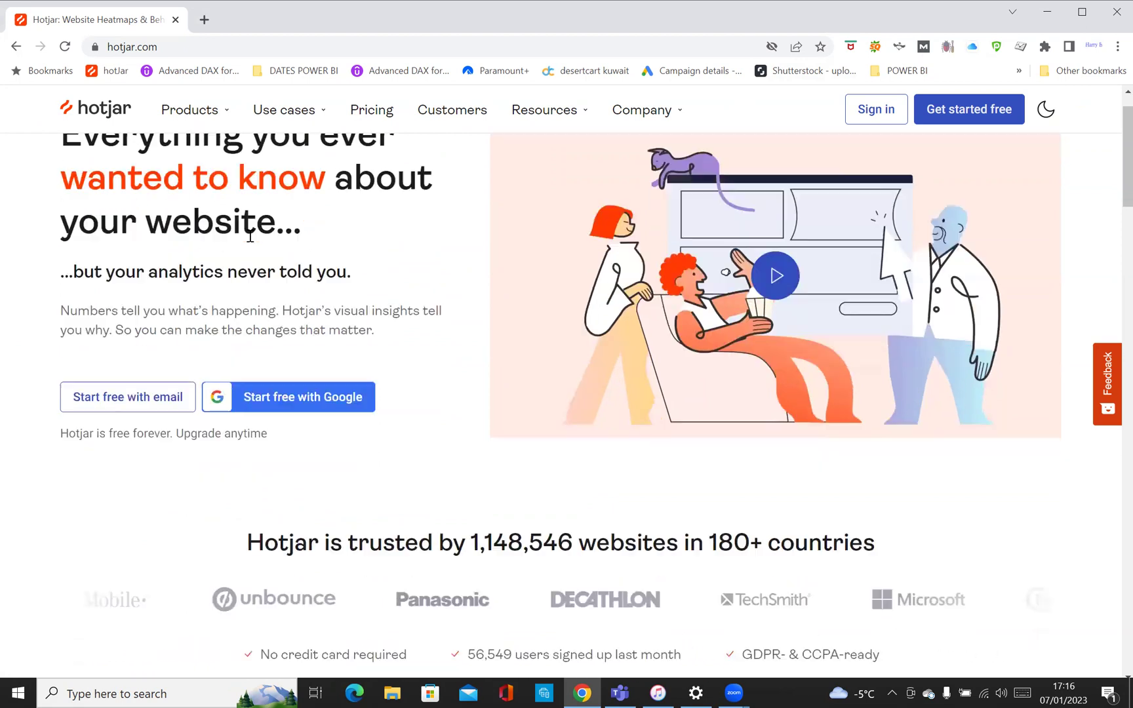
{"action": "scroll", "coordinate": [252, 242], "scroll_direction": "up", "scroll_amount": 1}
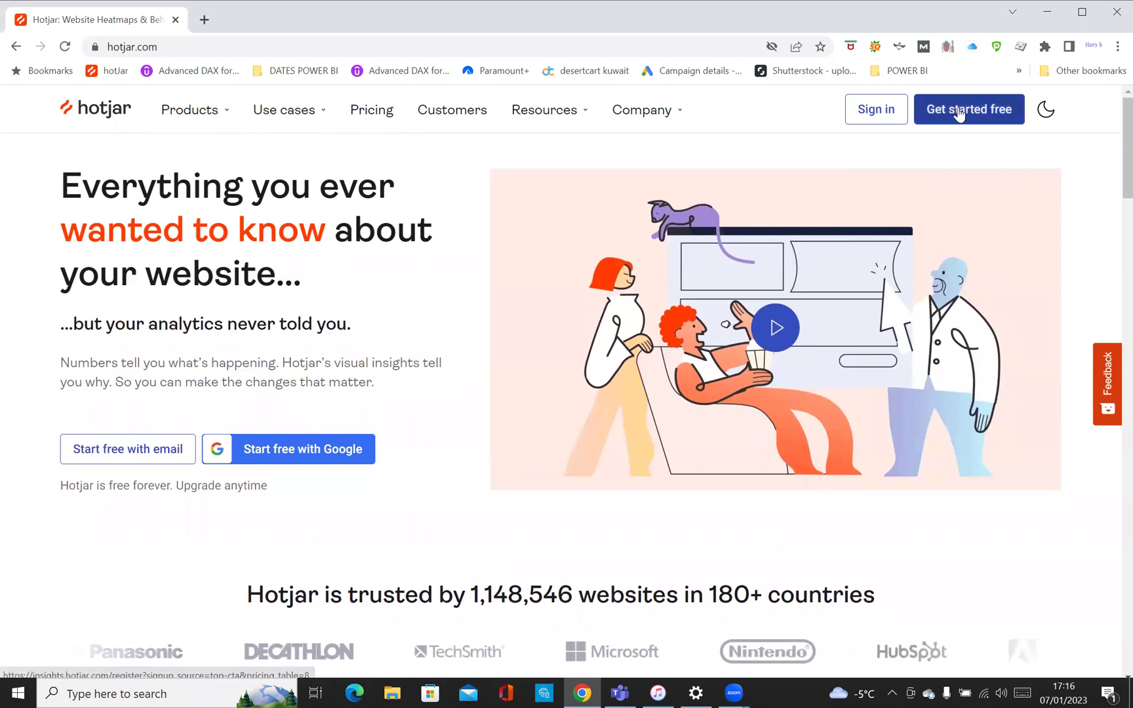
{"action": "scroll", "coordinate": [925, 302], "scroll_direction": "down", "scroll_amount": 1}
{"action": "scroll", "coordinate": [923, 301], "scroll_direction": "down", "scroll_amount": 6}
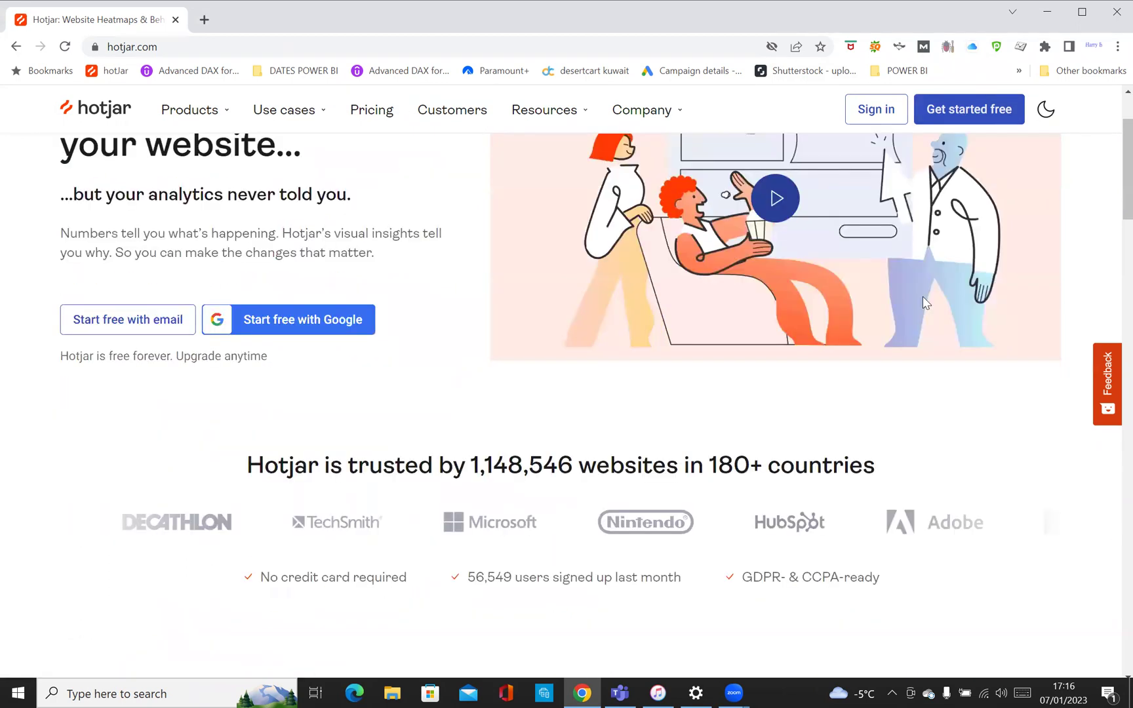
{"action": "scroll", "coordinate": [924, 302], "scroll_direction": "up", "scroll_amount": 7}
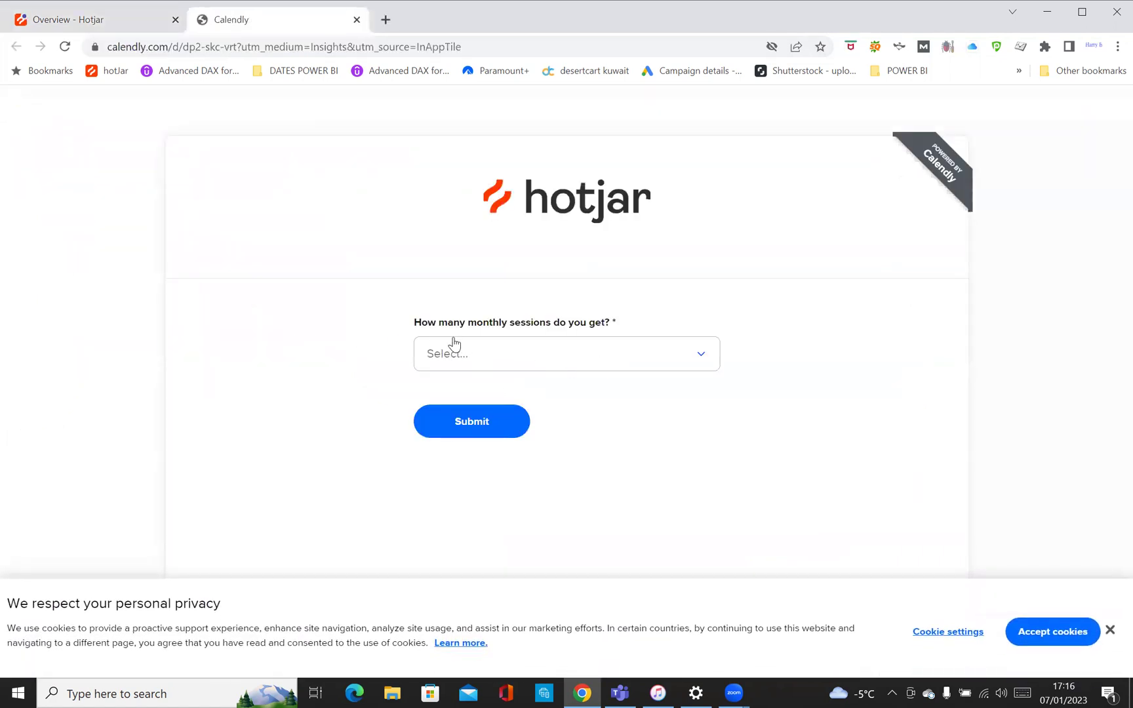
- Answer 'Less than 120,000' monthly sessions in Calendly and submit it
{"action": "left_click", "coordinate": [672, 360]}
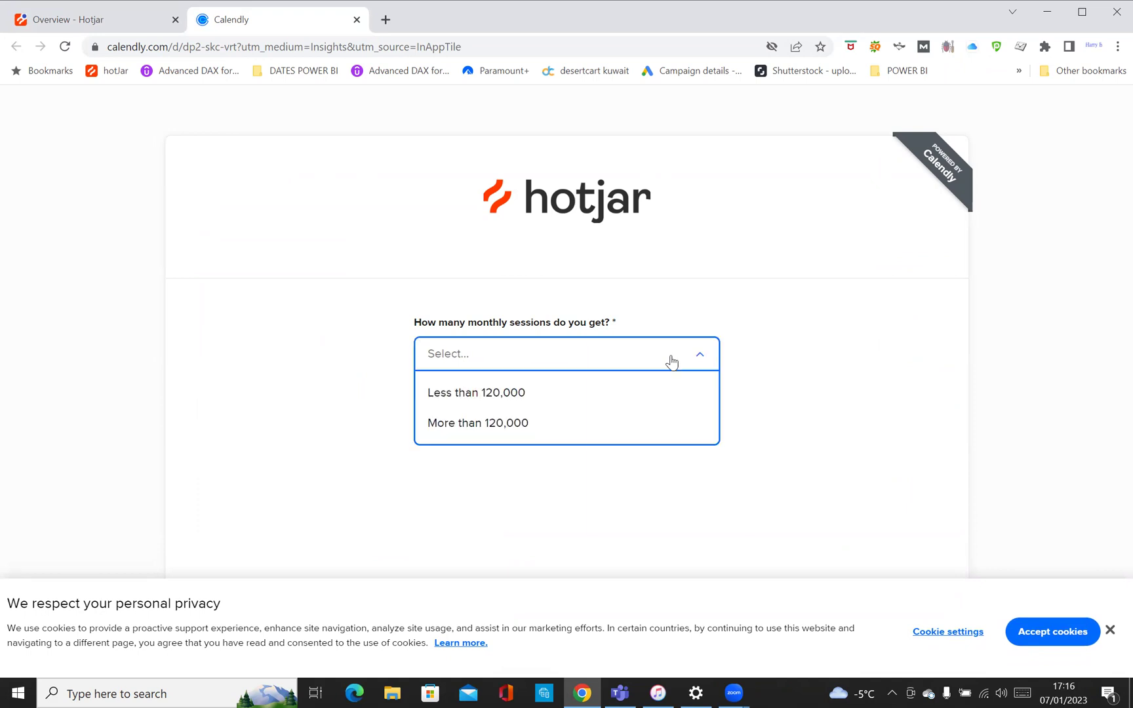
{"action": "left_click", "coordinate": [457, 396]}
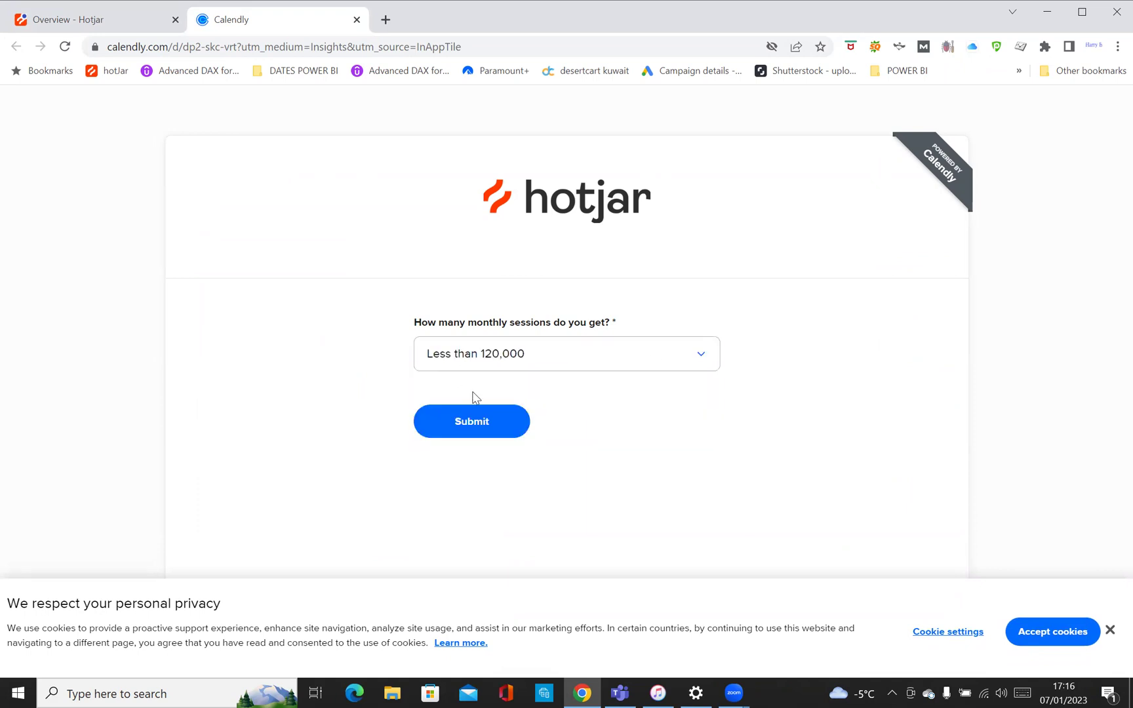
{"action": "left_click", "coordinate": [498, 431]}
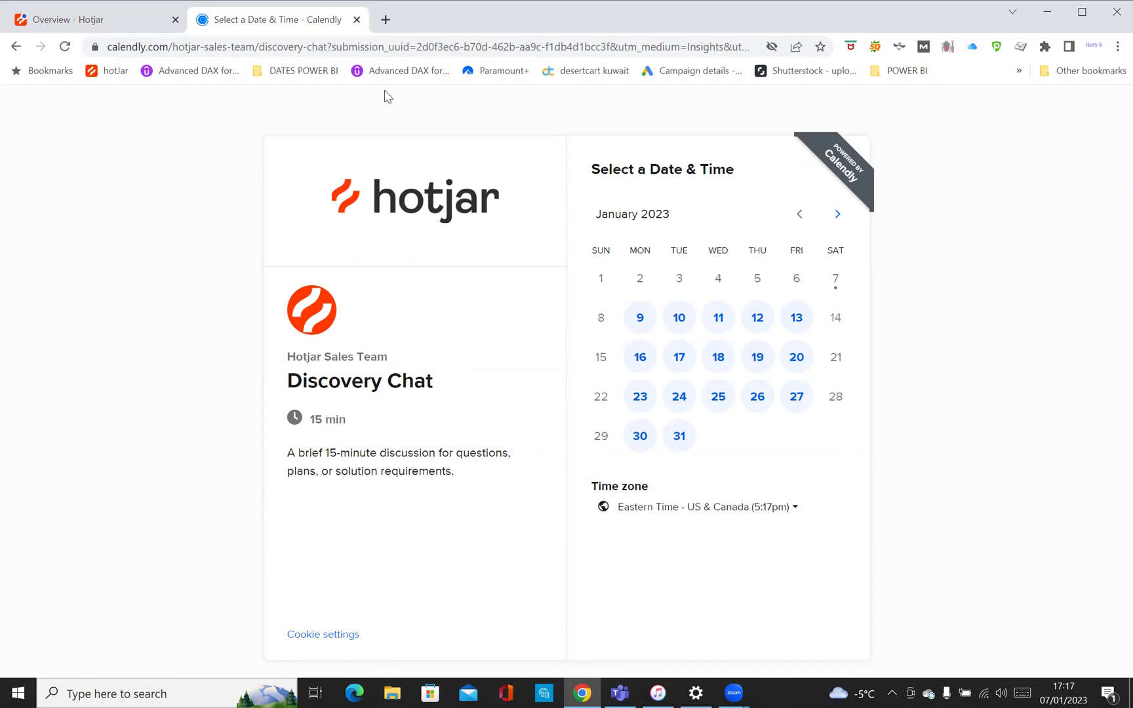
- Check the 15-minute Discovery Chat booking calendar, then return to the Hotjar Overview tab
{"action": "left_click", "coordinate": [43, 24]}
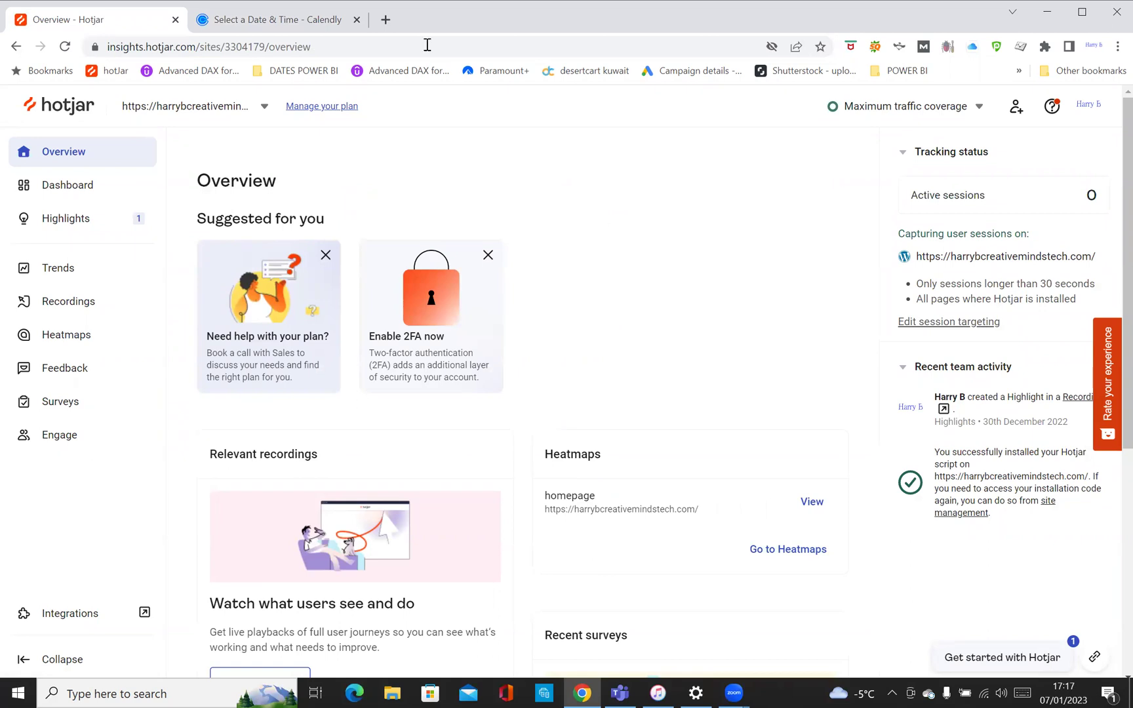
{"action": "left_click", "coordinate": [257, 26]}
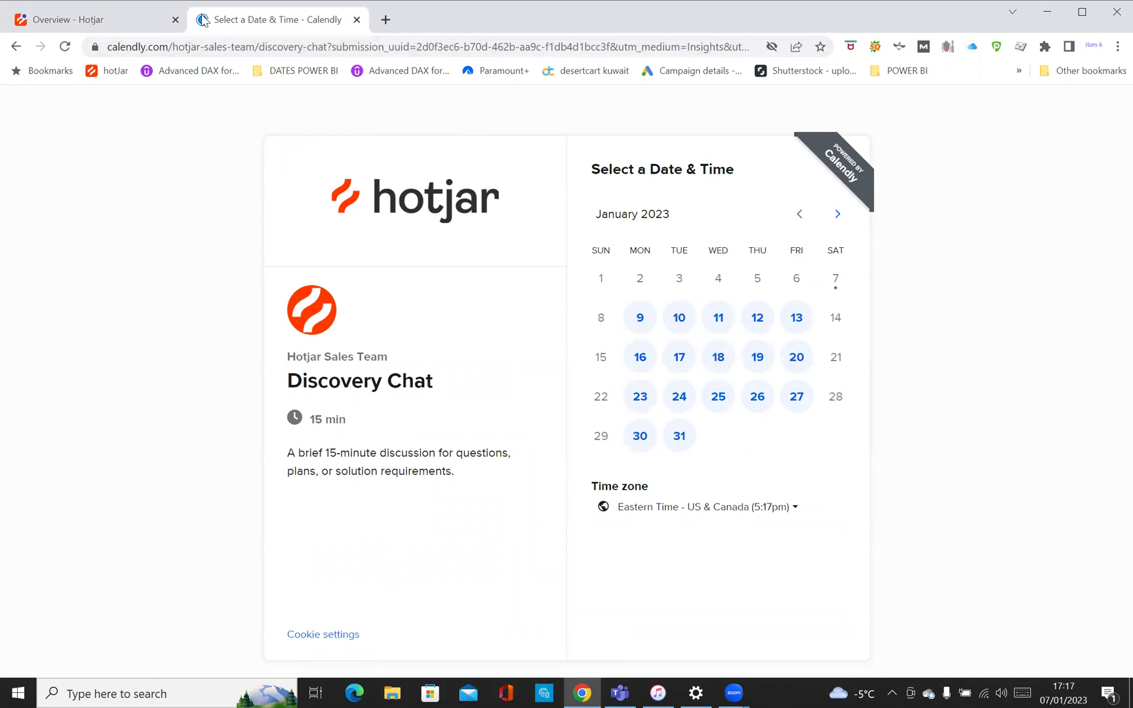
{"action": "left_click", "coordinate": [122, 26]}
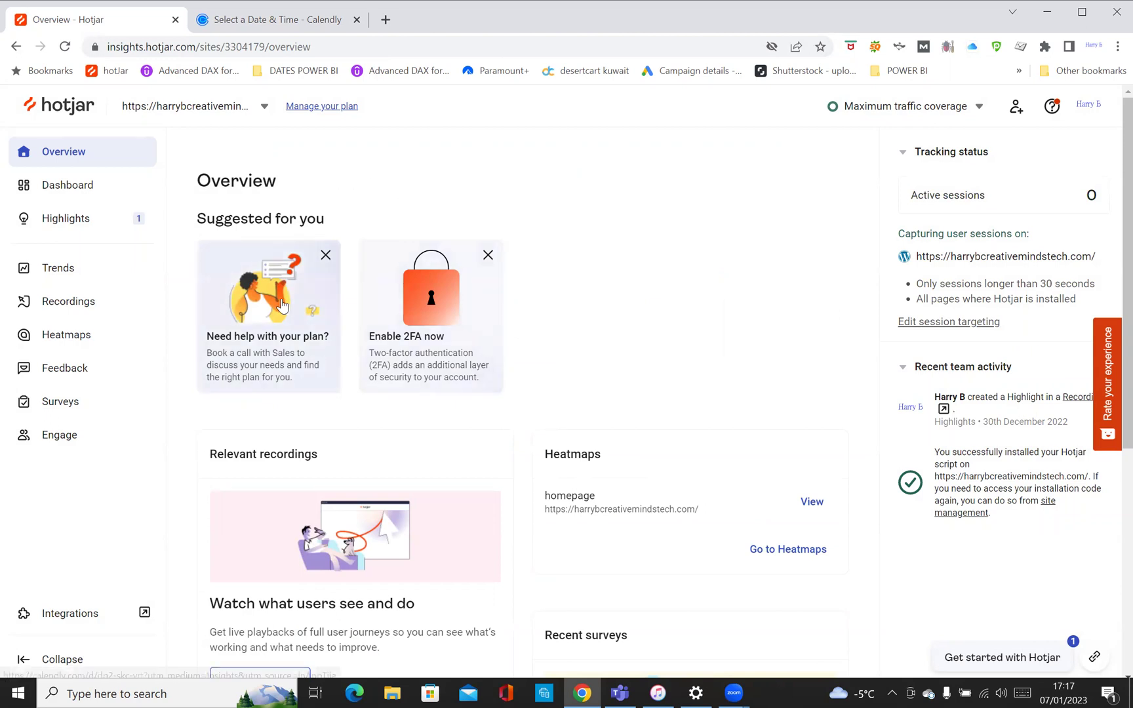
- Scroll the Overview down to the sales-call and 'Enable 2FA now' suggestion cards
{"action": "scroll", "coordinate": [243, 316], "scroll_direction": "down", "scroll_amount": 1}
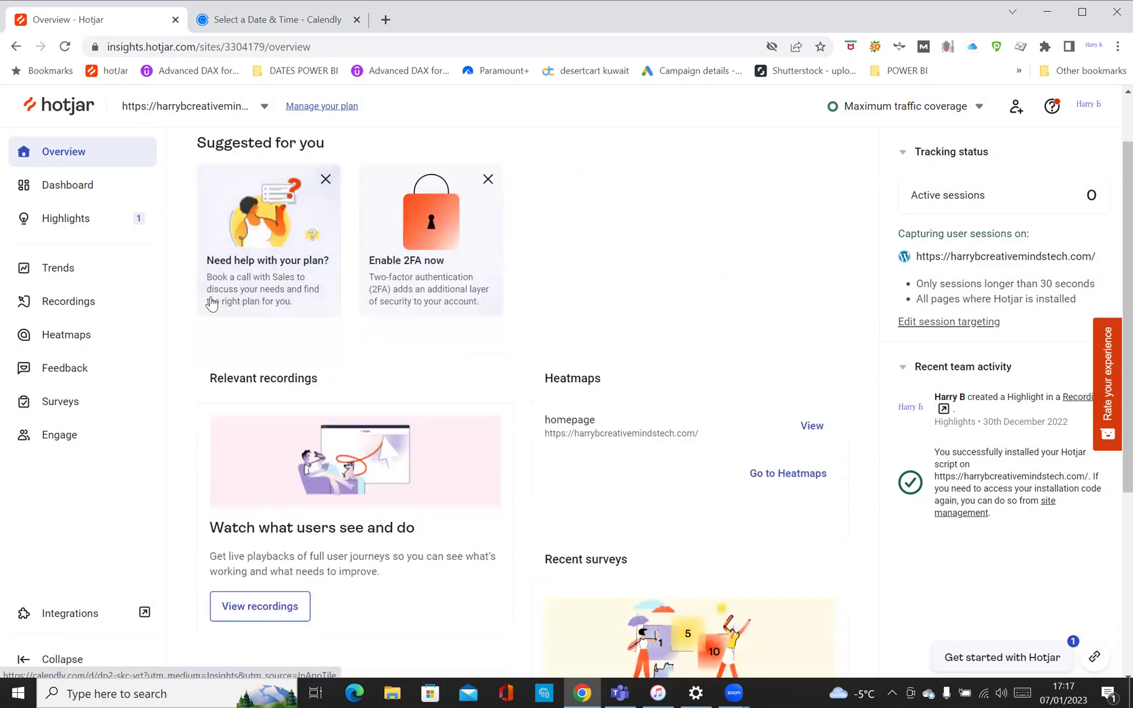
{"action": "left_click", "coordinate": [420, 269]}
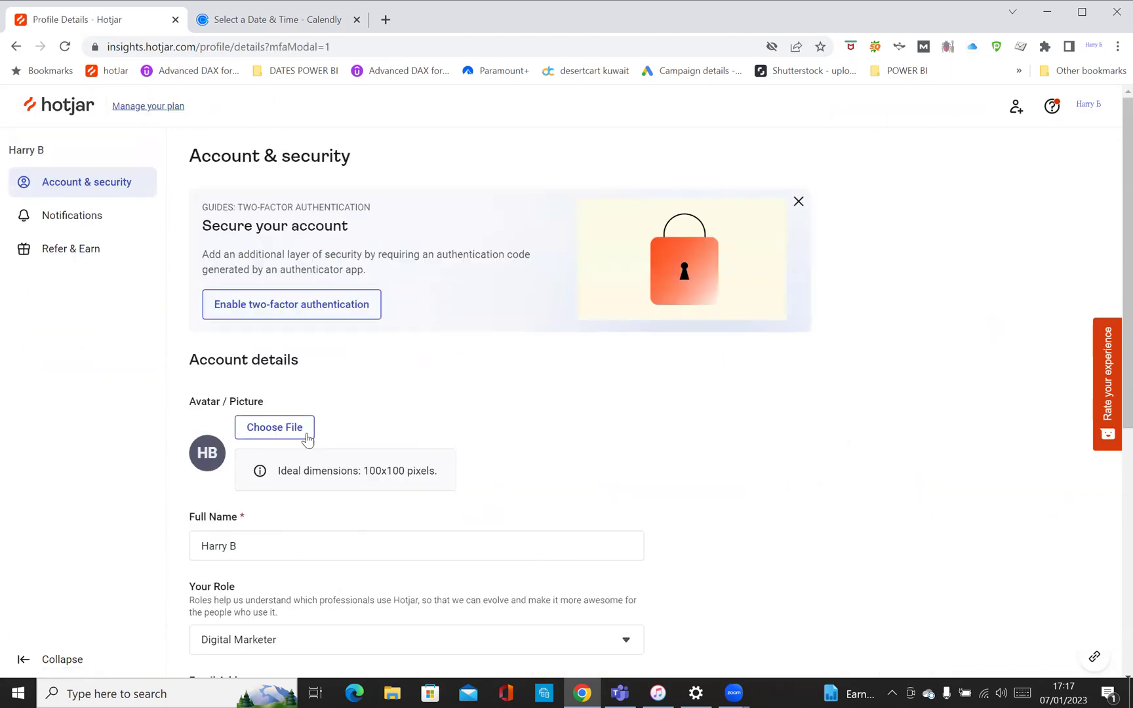
{"action": "scroll", "coordinate": [310, 435], "scroll_direction": "down", "scroll_amount": 2}
{"action": "left_click_drag", "start_coordinate": [277, 393], "coordinate": [162, 394]}
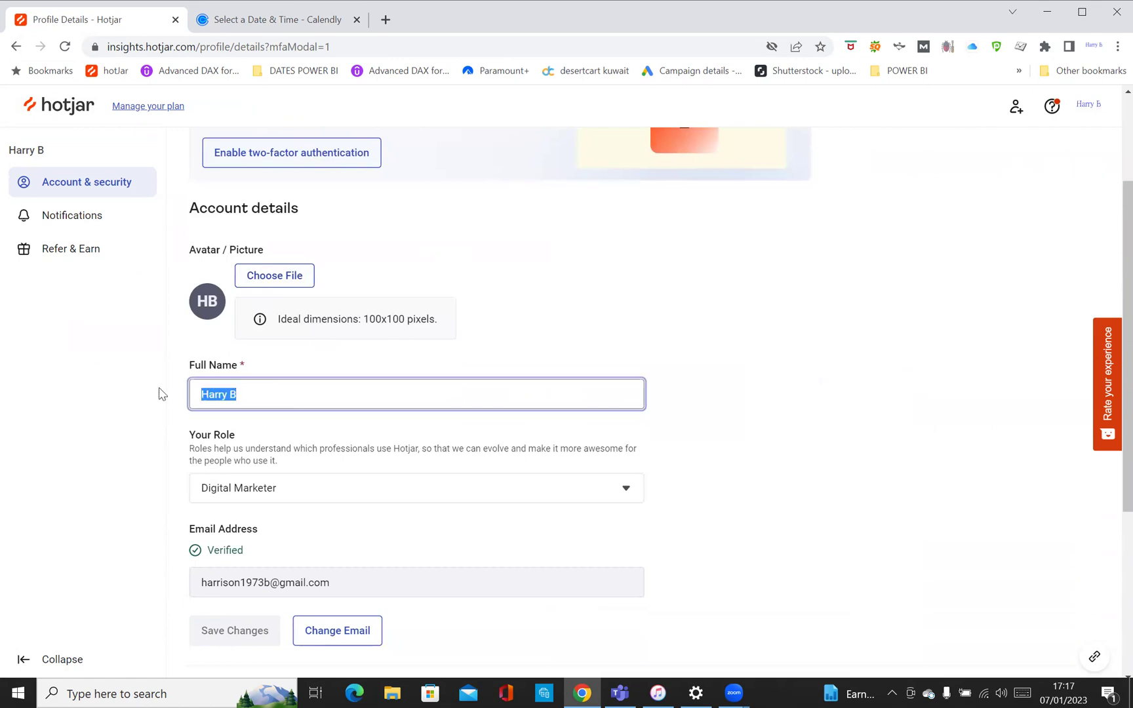
{"action": "scroll", "coordinate": [393, 406], "scroll_direction": "down", "scroll_amount": 2}
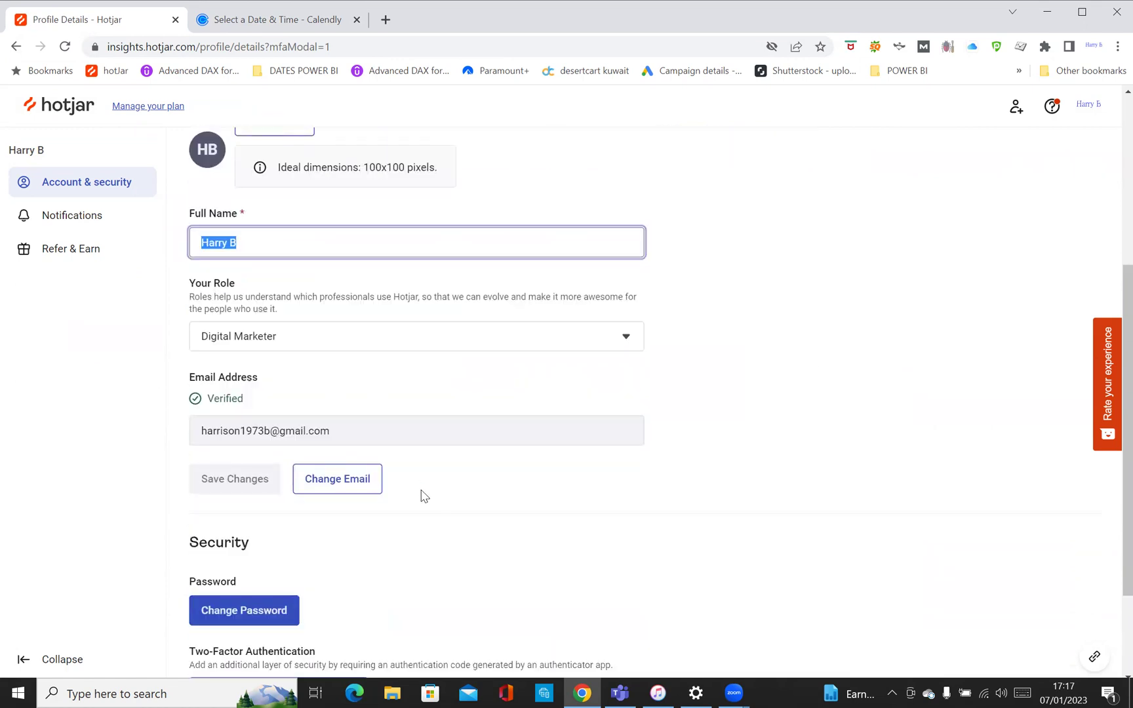
{"action": "scroll", "coordinate": [492, 506], "scroll_direction": "up", "scroll_amount": 4}
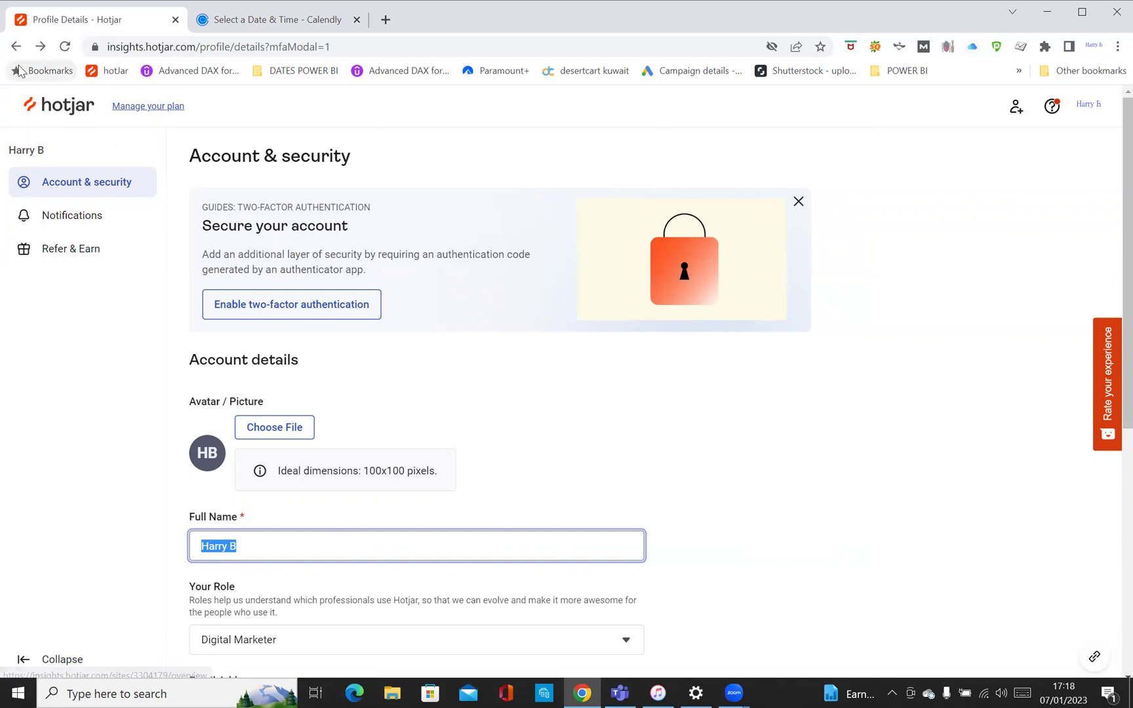
- Return to the site Overview and open the saved 'homepage' heatmap
{"action": "left_click", "coordinate": [51, 107]}
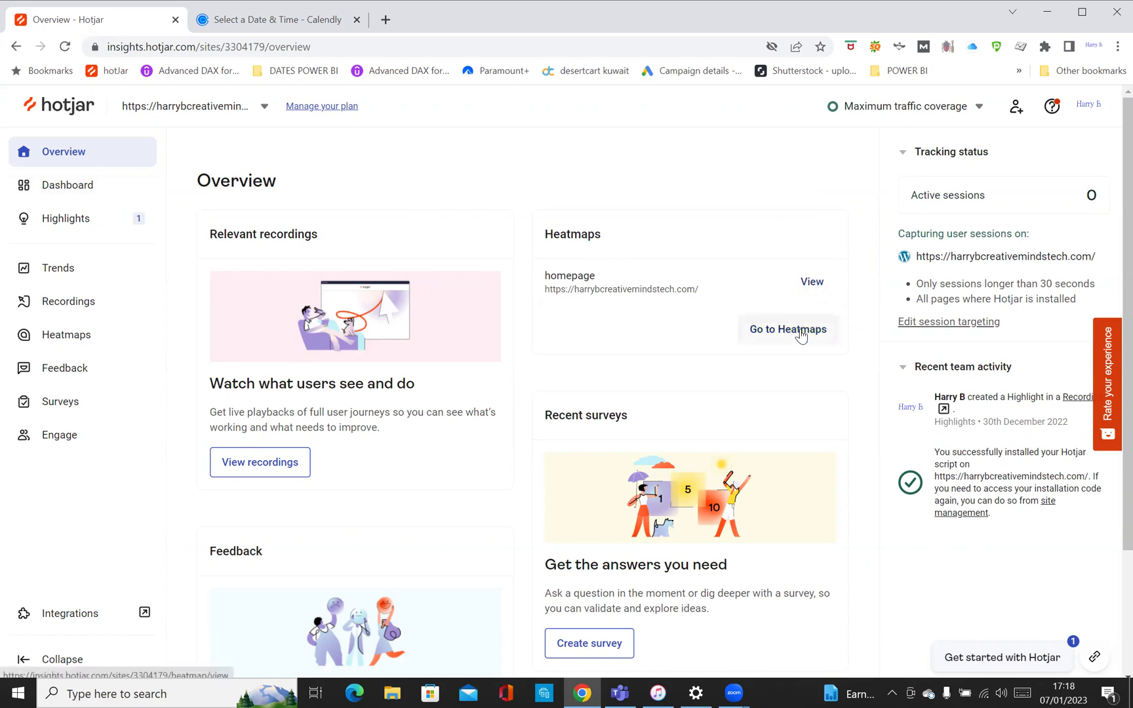
{"action": "left_click", "coordinate": [812, 283]}
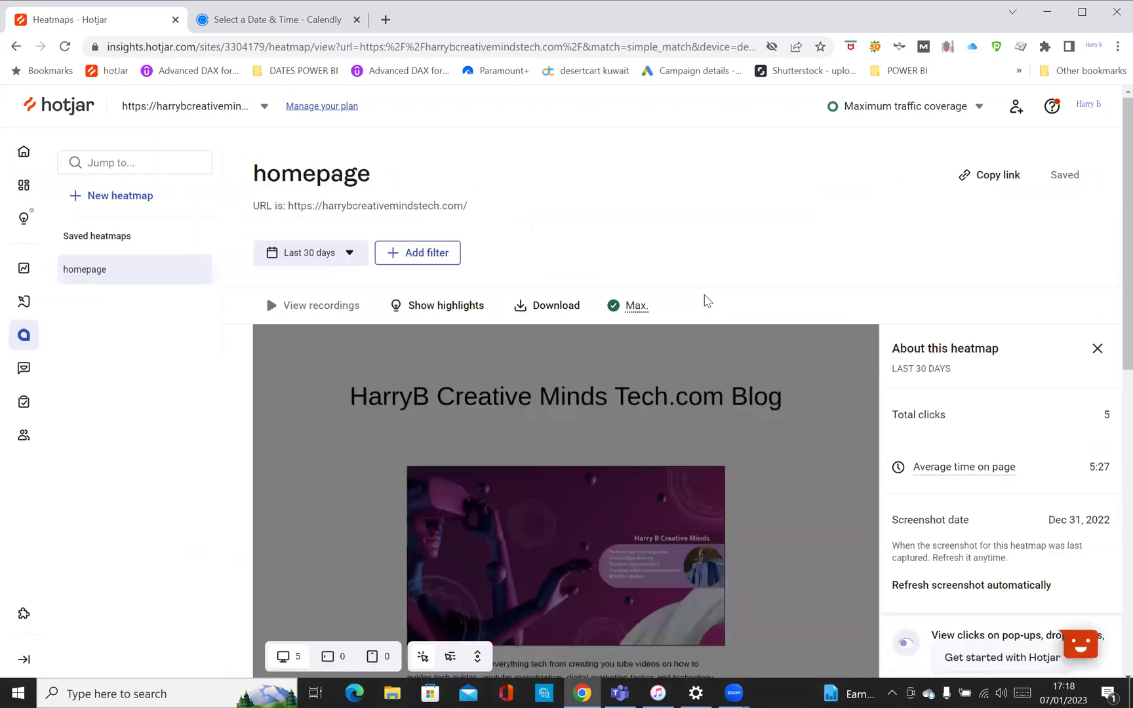
{"action": "scroll", "coordinate": [716, 368], "scroll_direction": "down", "scroll_amount": 2}
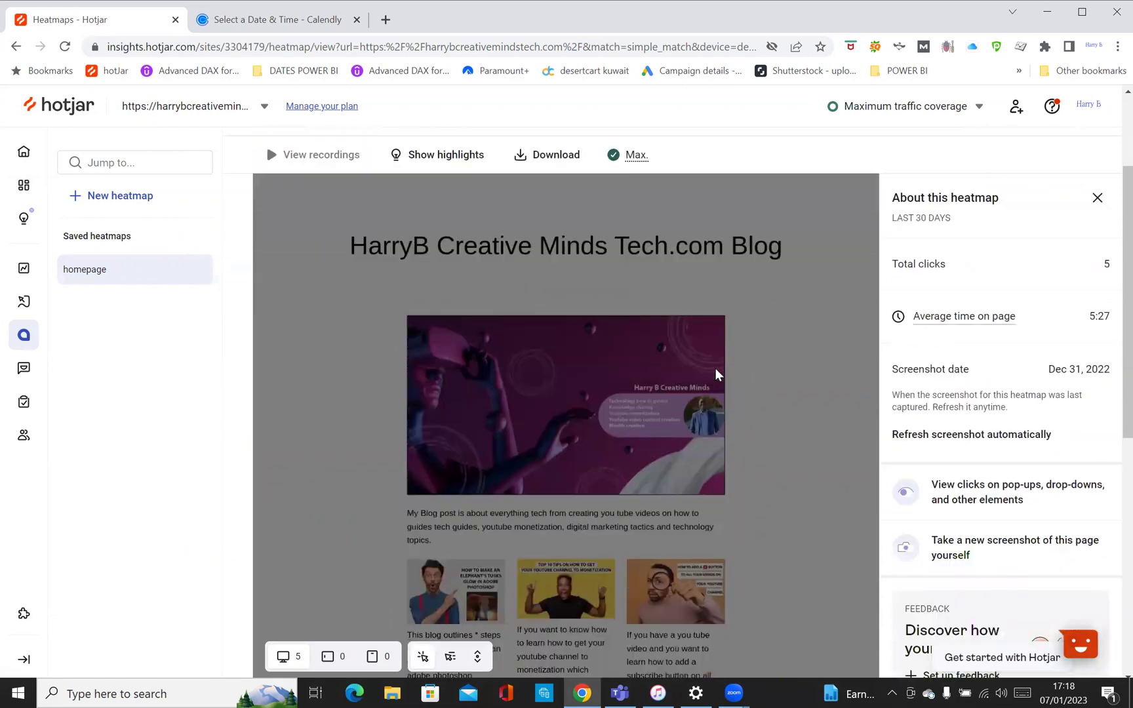
{"action": "scroll", "coordinate": [714, 369], "scroll_direction": "up", "scroll_amount": 2}
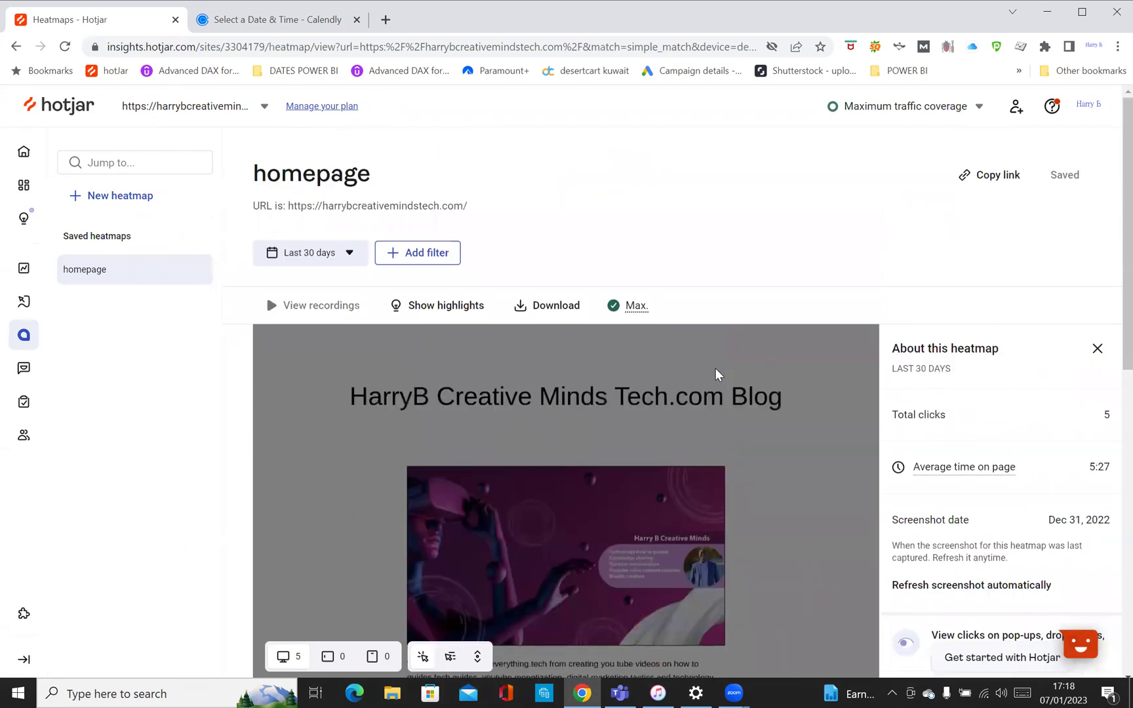
- Turn on area highlighting and scroll through the homepage heatmap
{"action": "mouse_move", "coordinate": [308, 304]}
{"action": "left_click", "coordinate": [436, 306]}
{"action": "scroll", "coordinate": [648, 261], "scroll_direction": "down", "scroll_amount": 1}
{"action": "scroll", "coordinate": [648, 261], "scroll_direction": "down", "scroll_amount": 2}
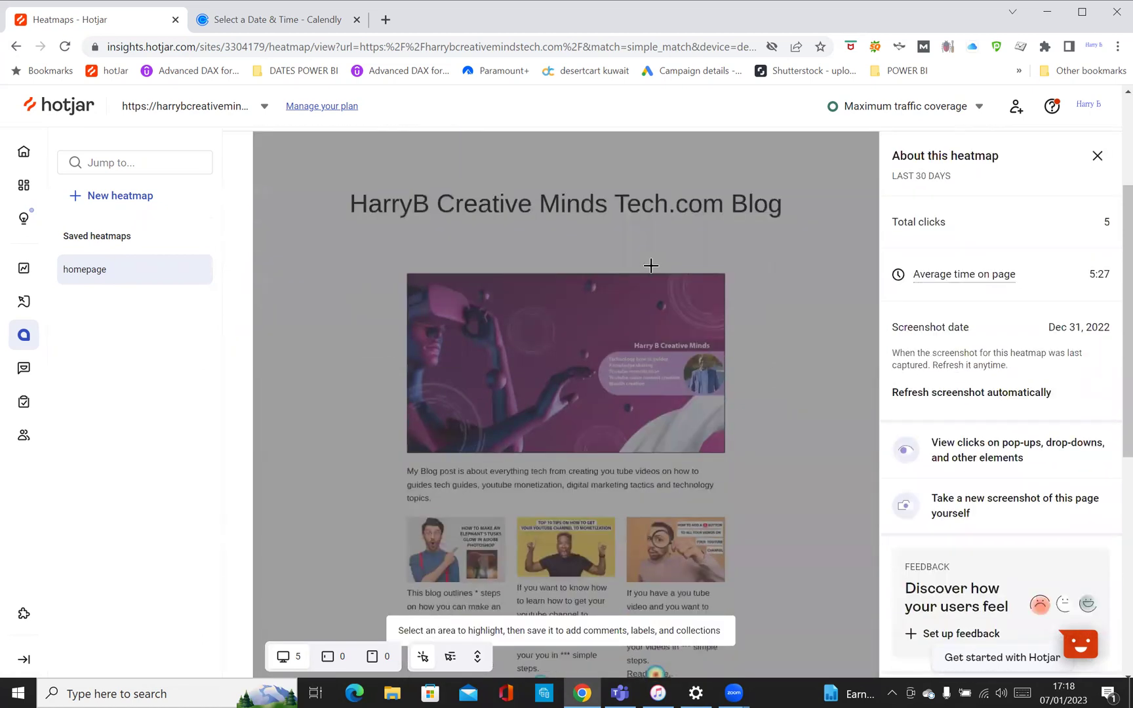
{"action": "scroll", "coordinate": [650, 267], "scroll_direction": "down", "scroll_amount": 3}
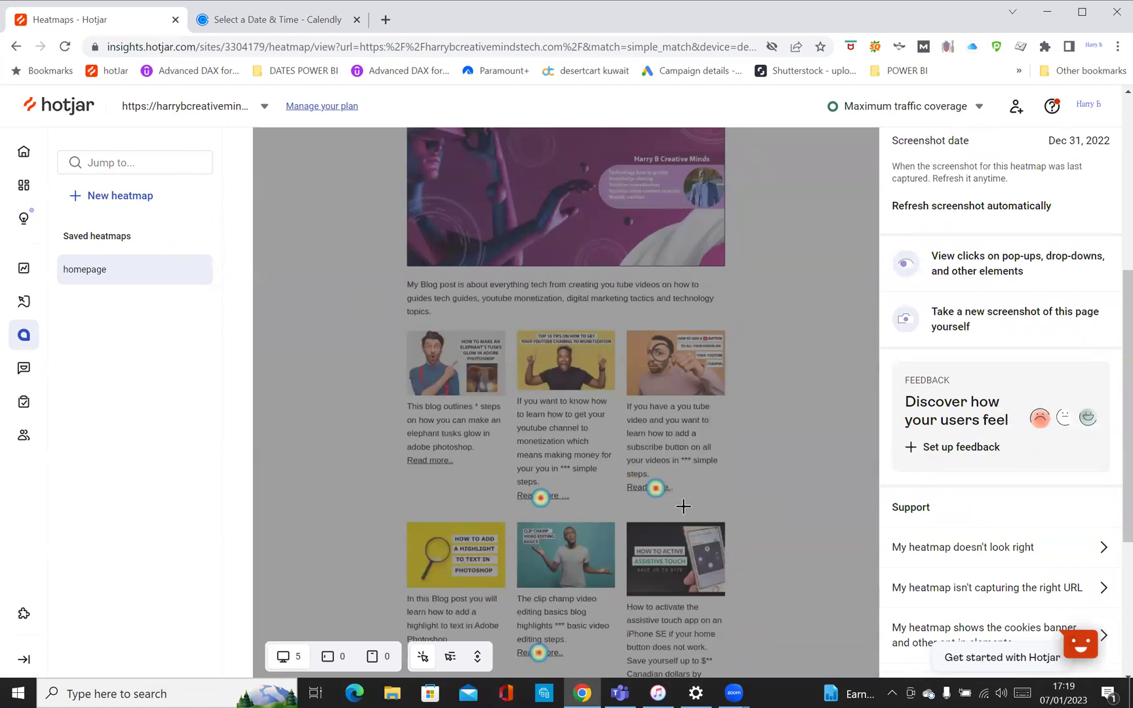
{"action": "scroll", "coordinate": [630, 452], "scroll_direction": "down", "scroll_amount": 2}
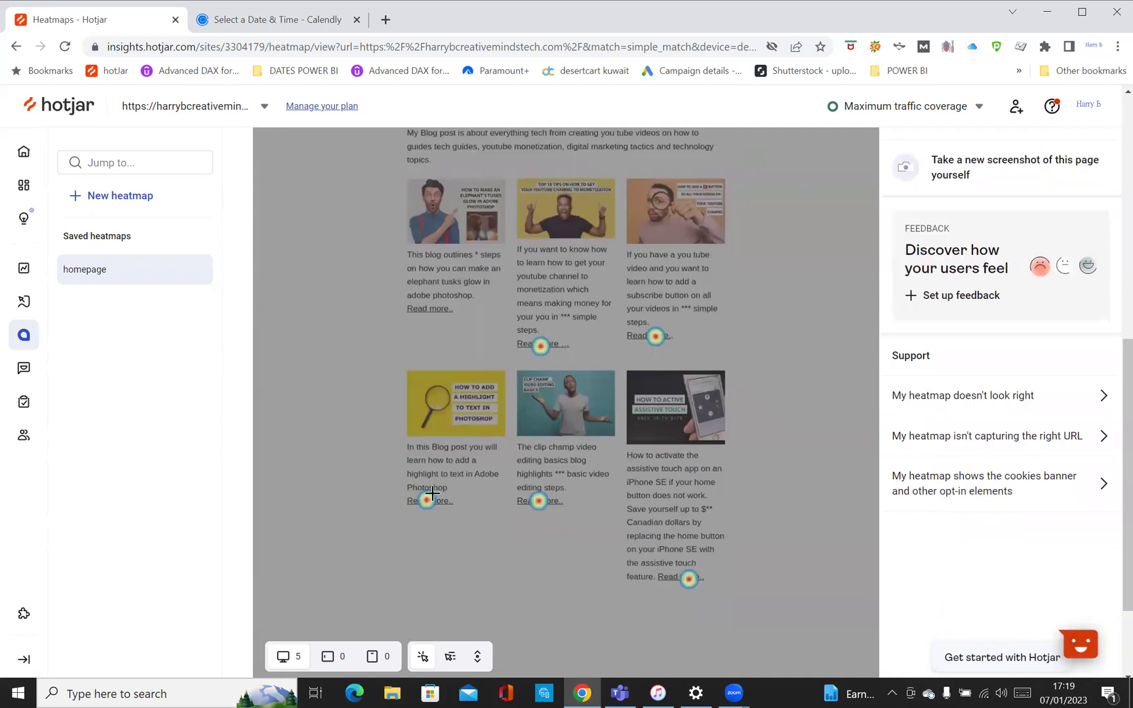
{"action": "scroll", "coordinate": [590, 479], "scroll_direction": "down", "scroll_amount": 2}
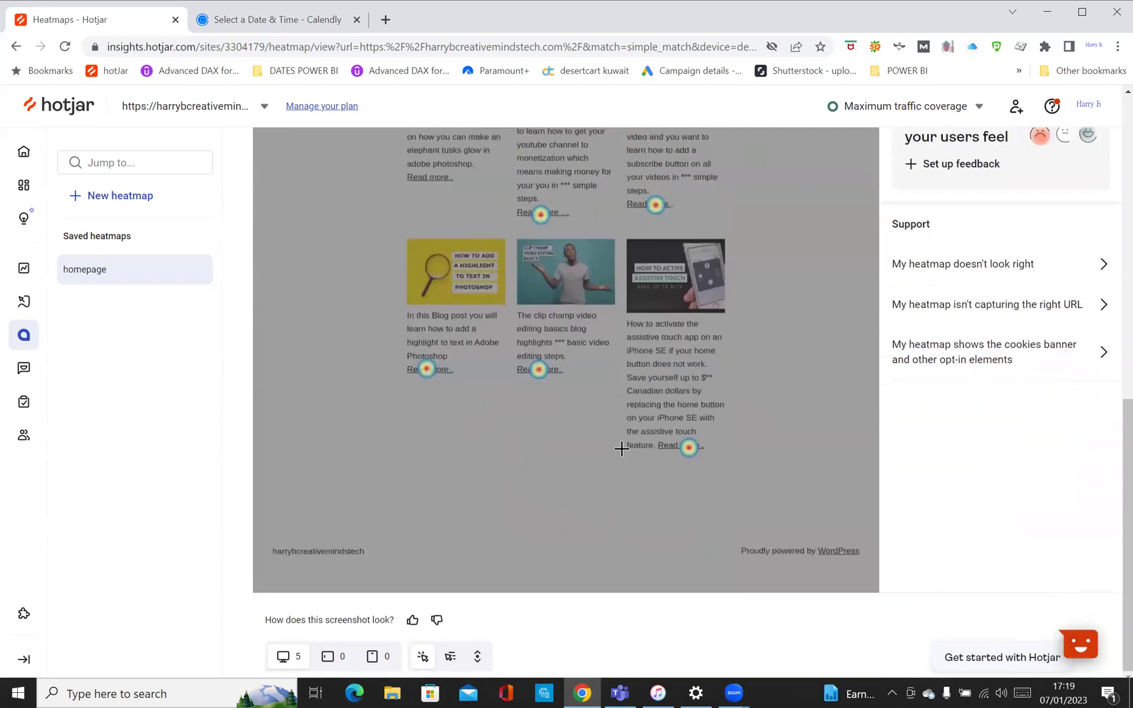
{"action": "scroll", "coordinate": [623, 445], "scroll_direction": "up", "scroll_amount": 7}
{"action": "scroll", "coordinate": [628, 444], "scroll_direction": "up", "scroll_amount": 2}
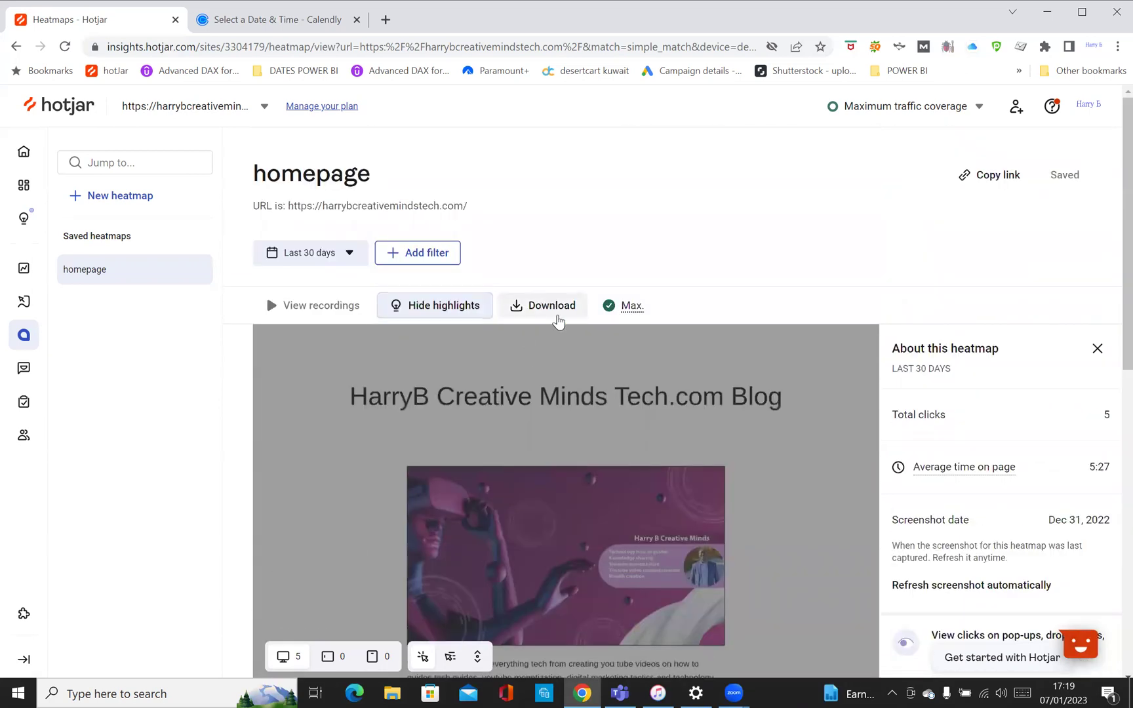
- Download the heatmap's raw data as CSV, set to open when done
{"action": "left_click", "coordinate": [542, 305]}
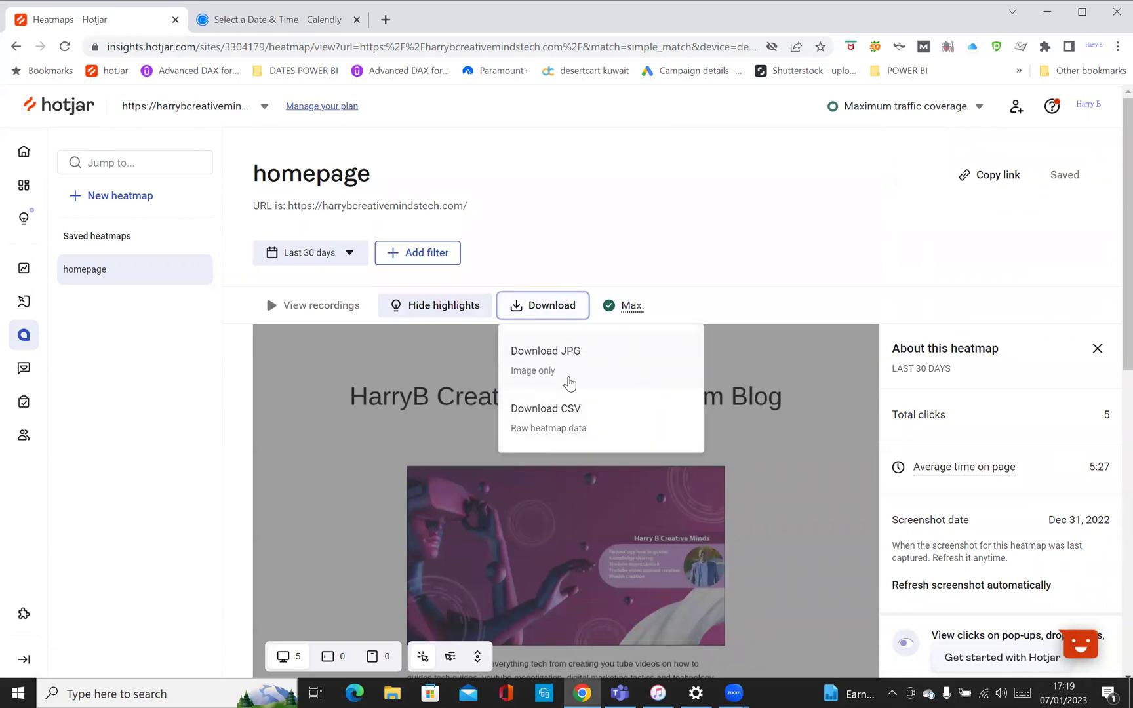
{"action": "left_click", "coordinate": [557, 427]}
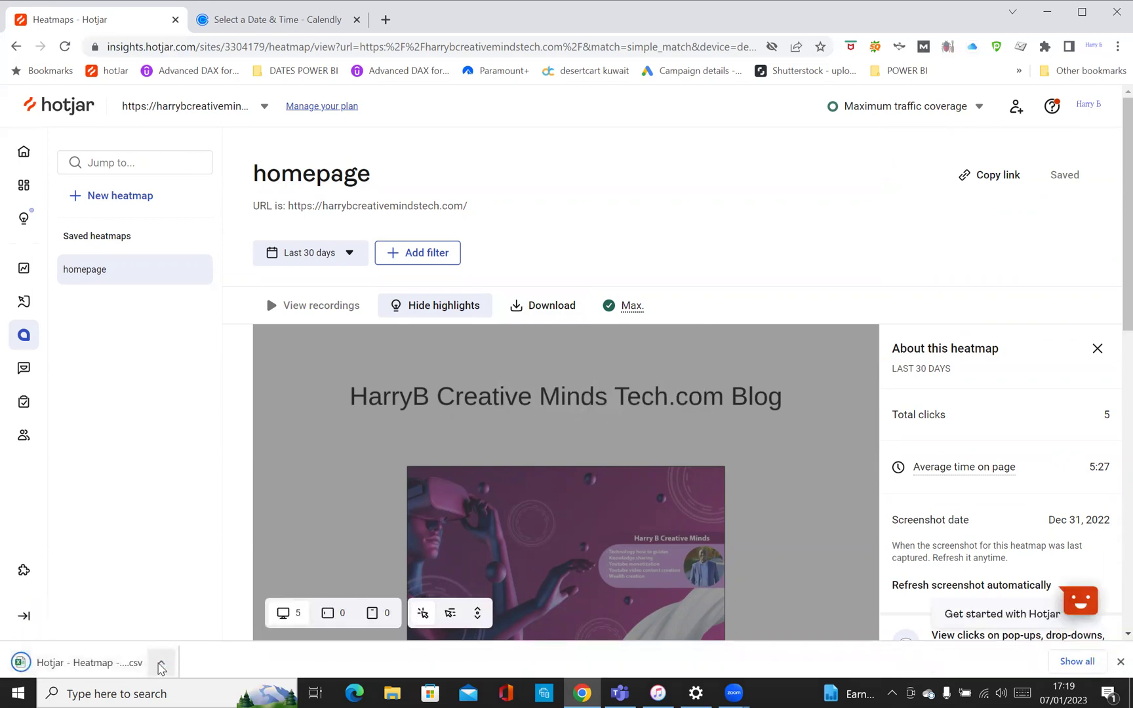
{"action": "left_click", "coordinate": [161, 668]}
{"action": "left_click", "coordinate": [218, 550]}
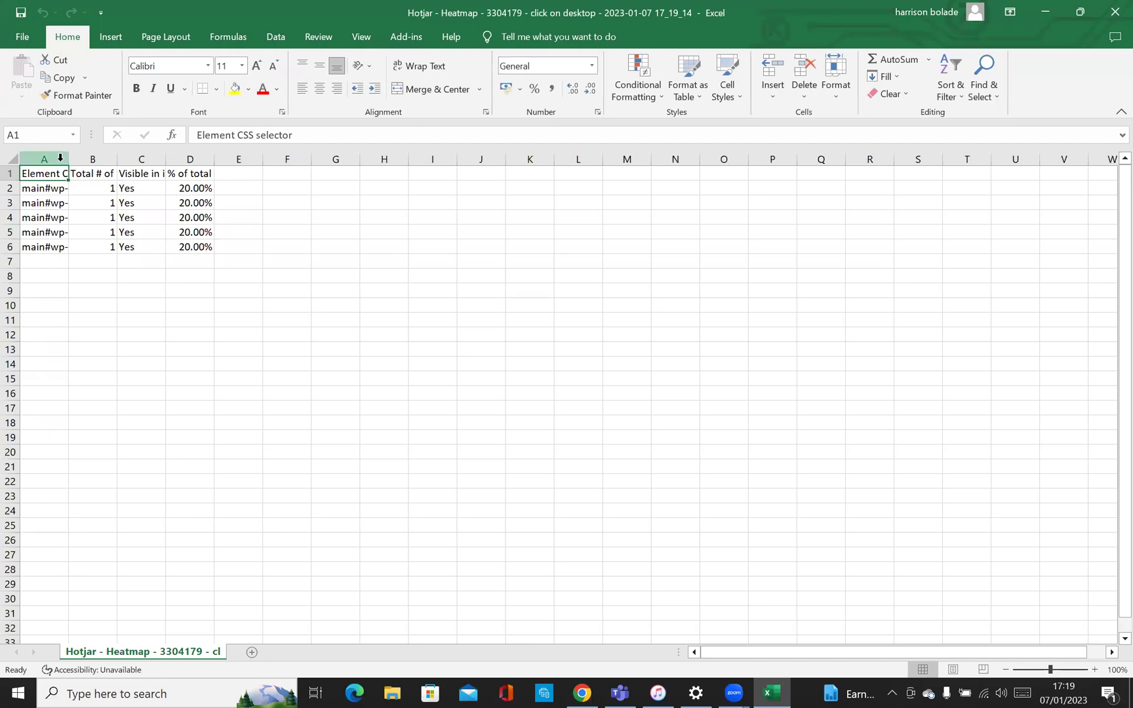
- Widen columns A and D to show full CSS selectors, then close Excel without saving
{"action": "left_click_drag", "start_coordinate": [68, 158], "coordinate": [567, 157]}
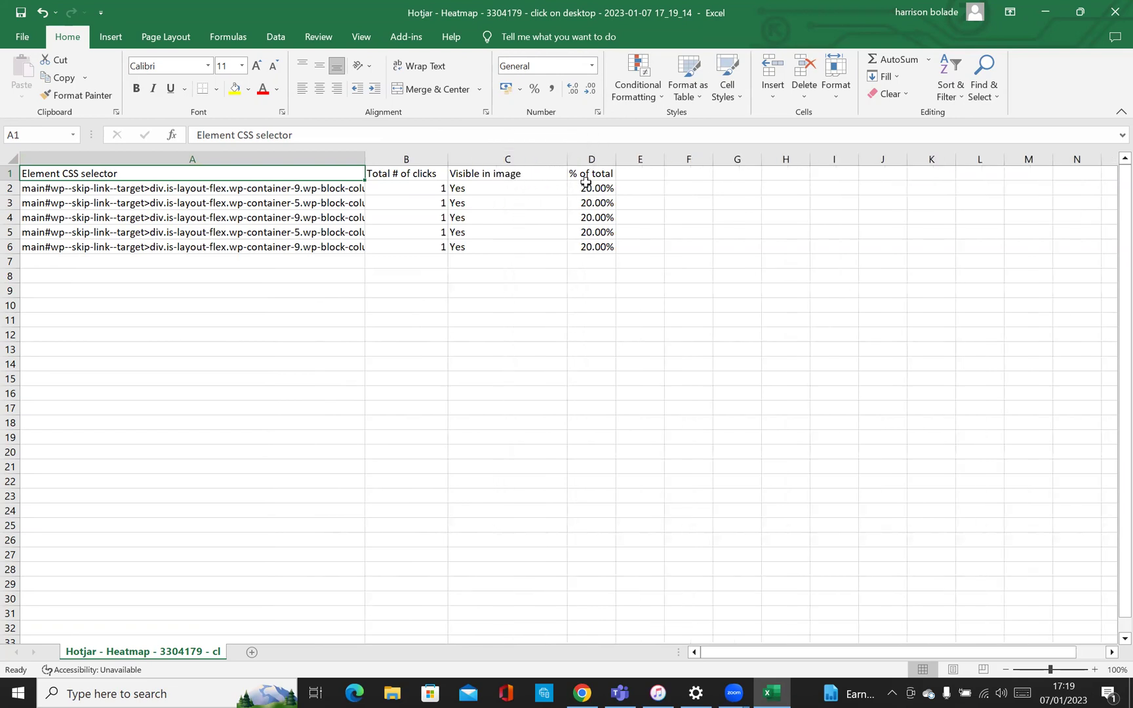
{"action": "left_click_drag", "start_coordinate": [616, 160], "coordinate": [647, 159]}
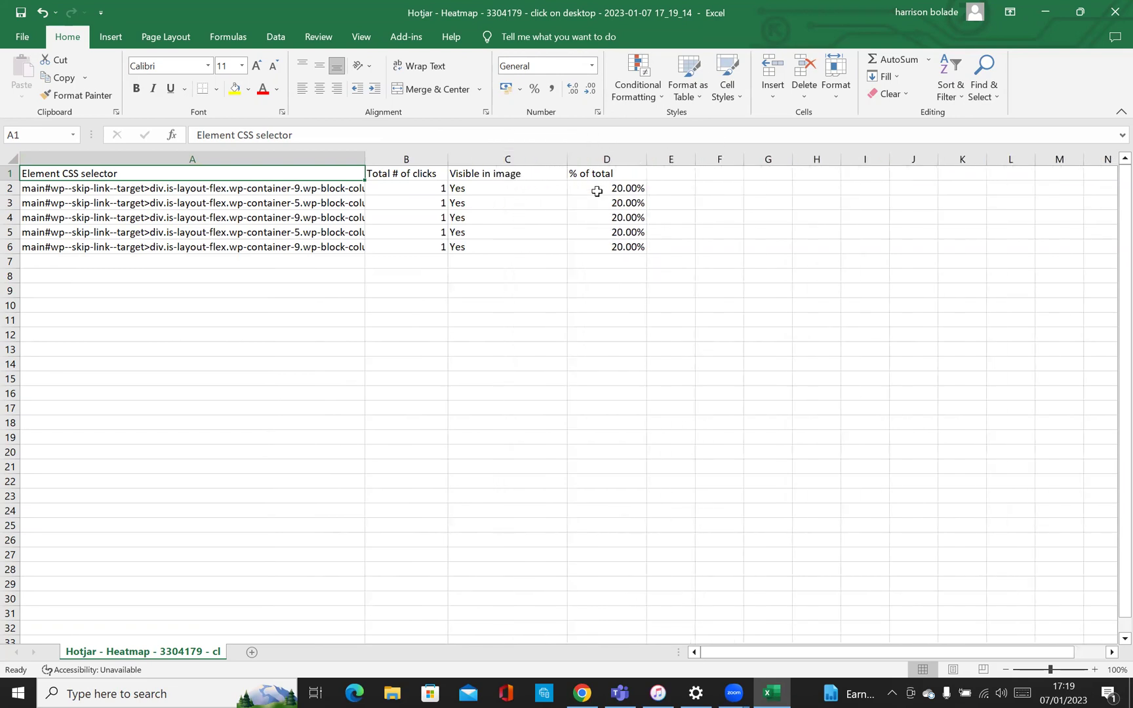
{"action": "left_click", "coordinate": [1113, 12]}
{"action": "left_click", "coordinate": [574, 369]}
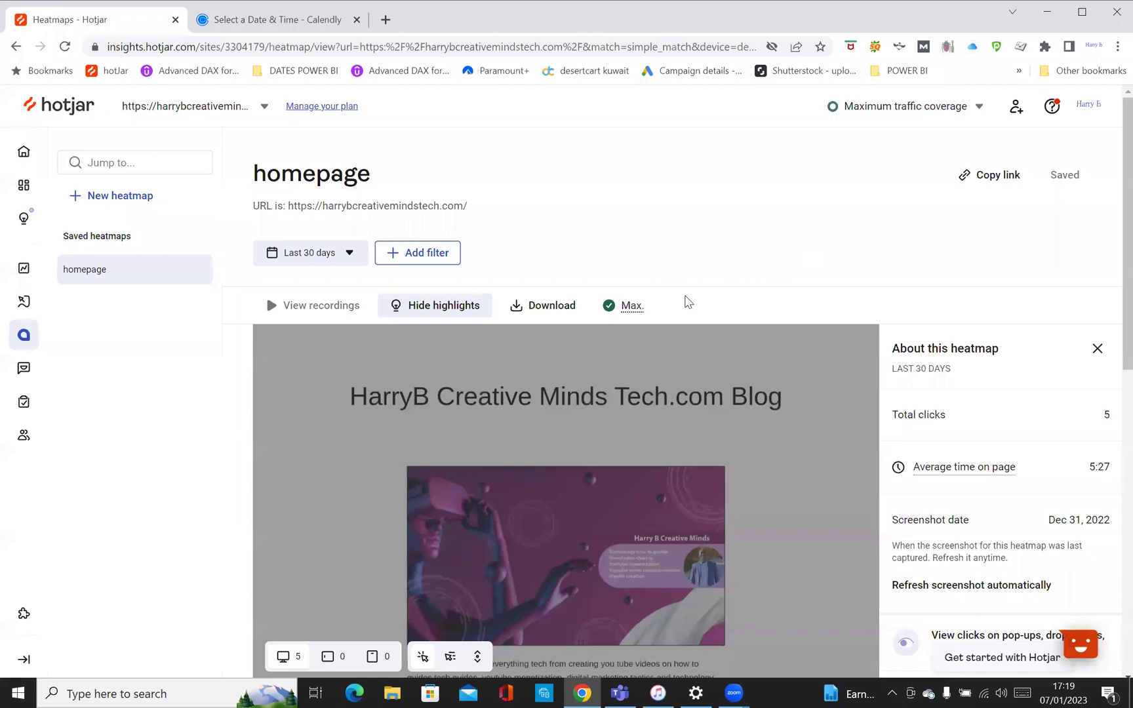
{"action": "scroll", "coordinate": [701, 301], "scroll_direction": "down", "scroll_amount": 2}
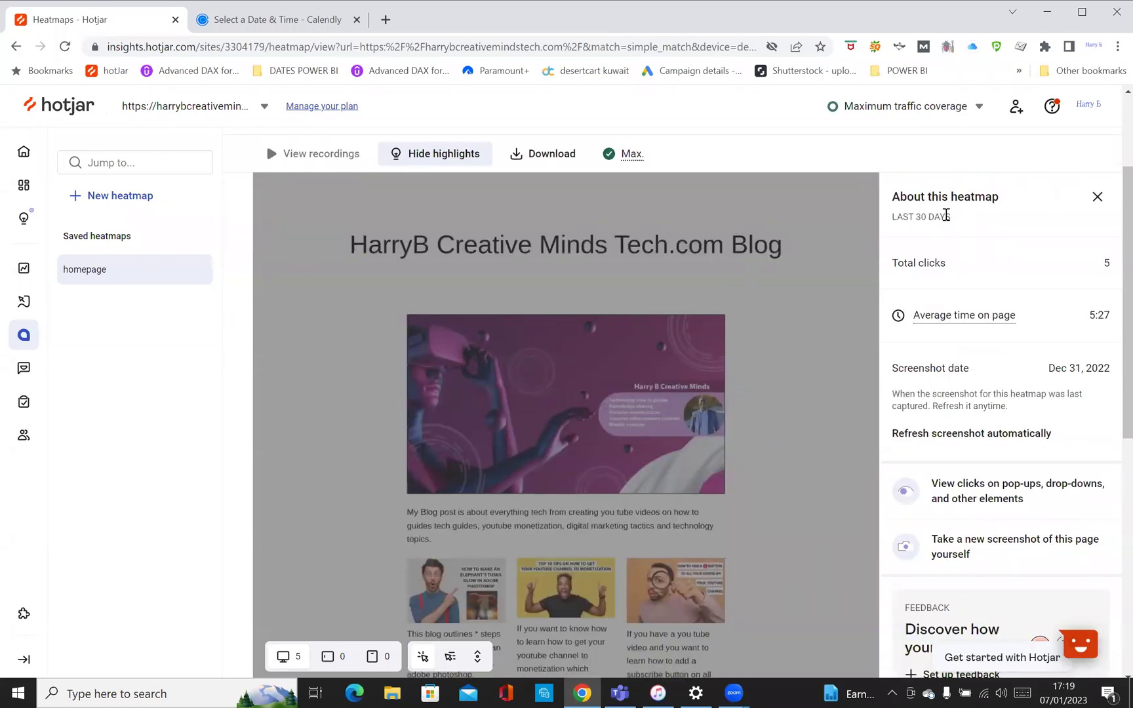
{"action": "scroll", "coordinate": [898, 348], "scroll_direction": "down", "scroll_amount": 1}
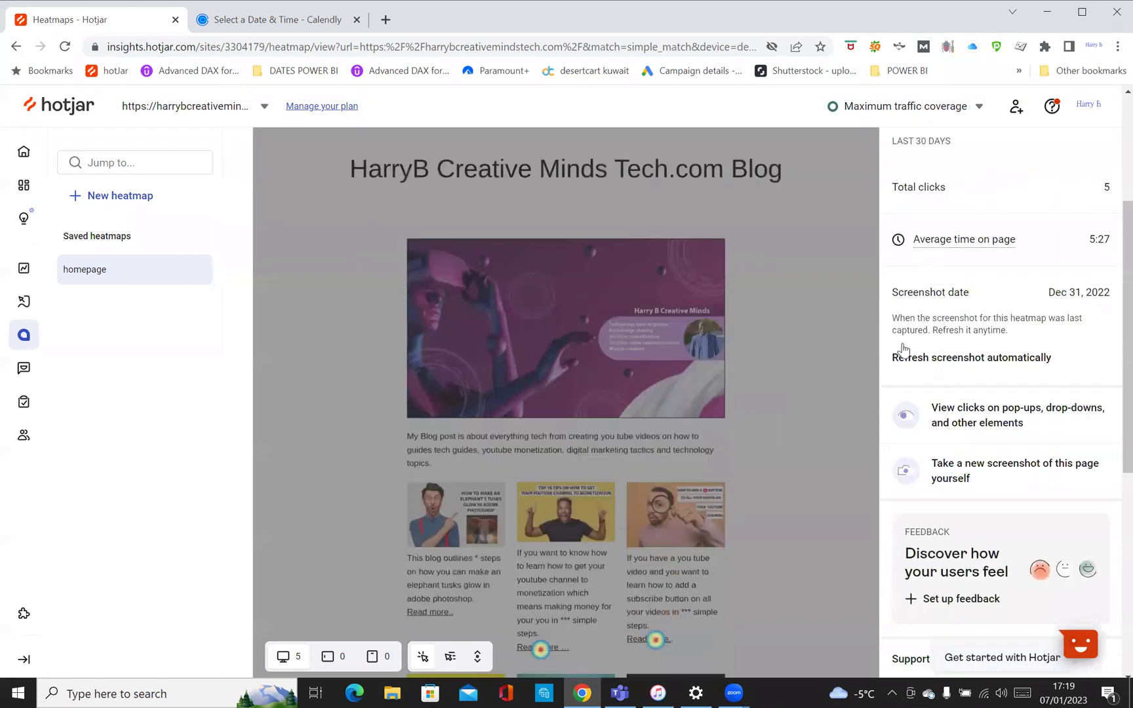
{"action": "scroll", "coordinate": [925, 331], "scroll_direction": "down", "scroll_amount": 3}
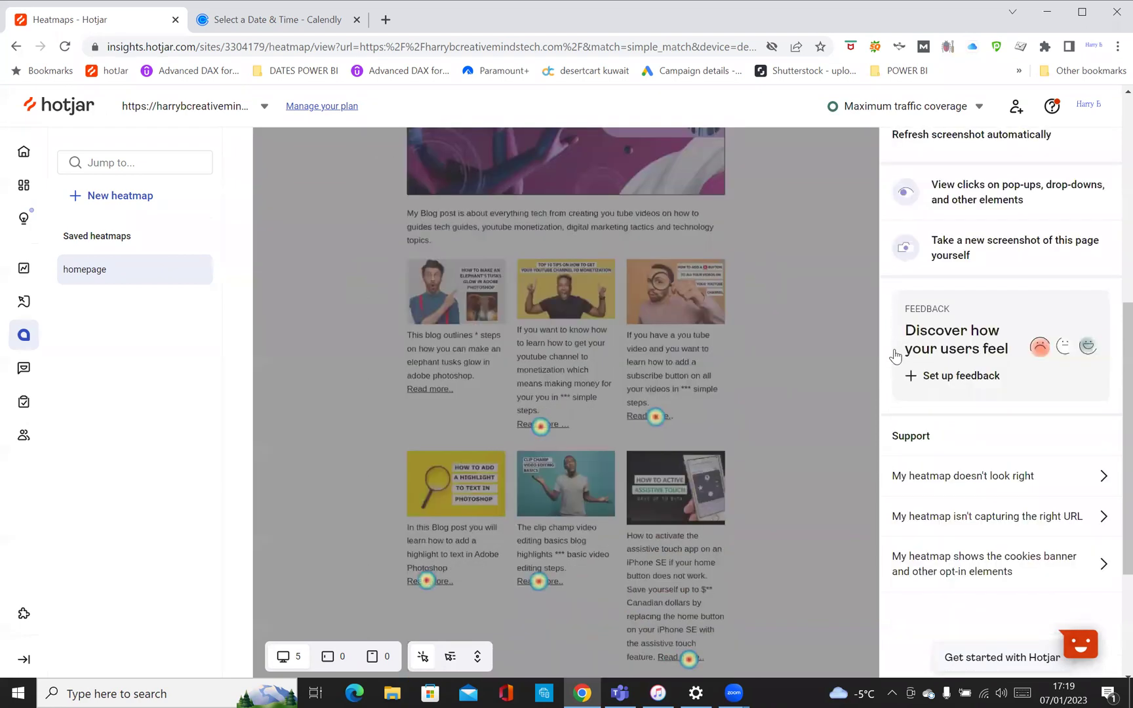
{"action": "scroll", "coordinate": [894, 356], "scroll_direction": "down", "scroll_amount": 3}
{"action": "scroll", "coordinate": [843, 315], "scroll_direction": "up", "scroll_amount": 3}
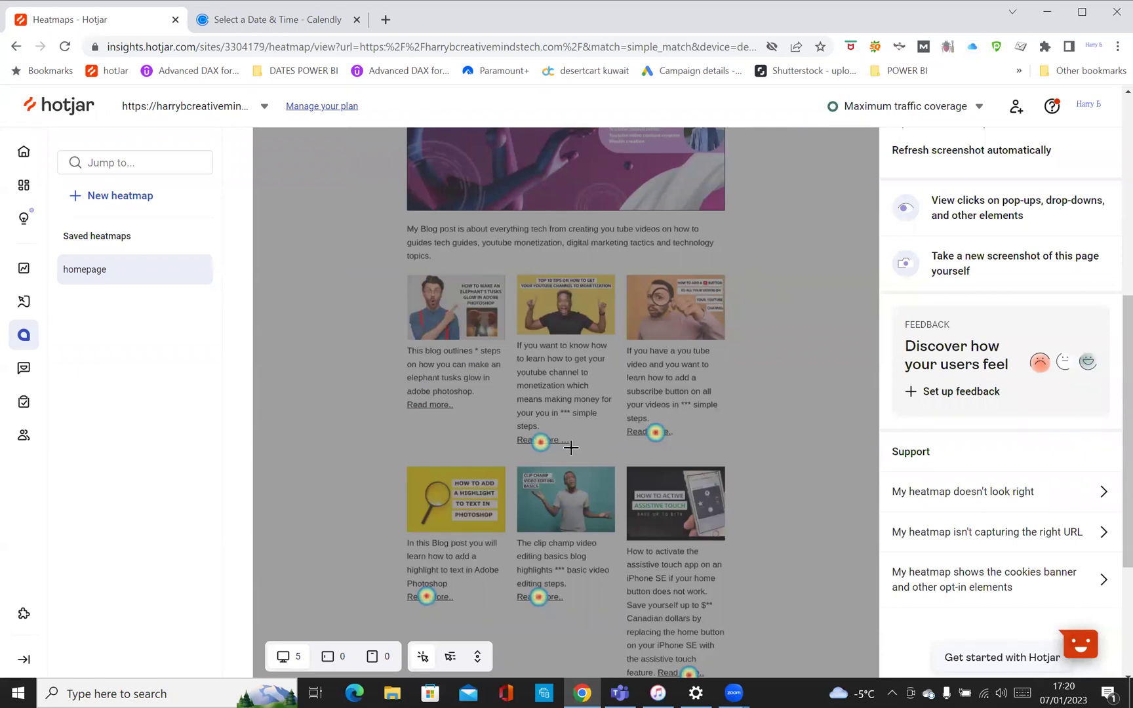
{"action": "scroll", "coordinate": [702, 425], "scroll_direction": "down", "scroll_amount": 2}
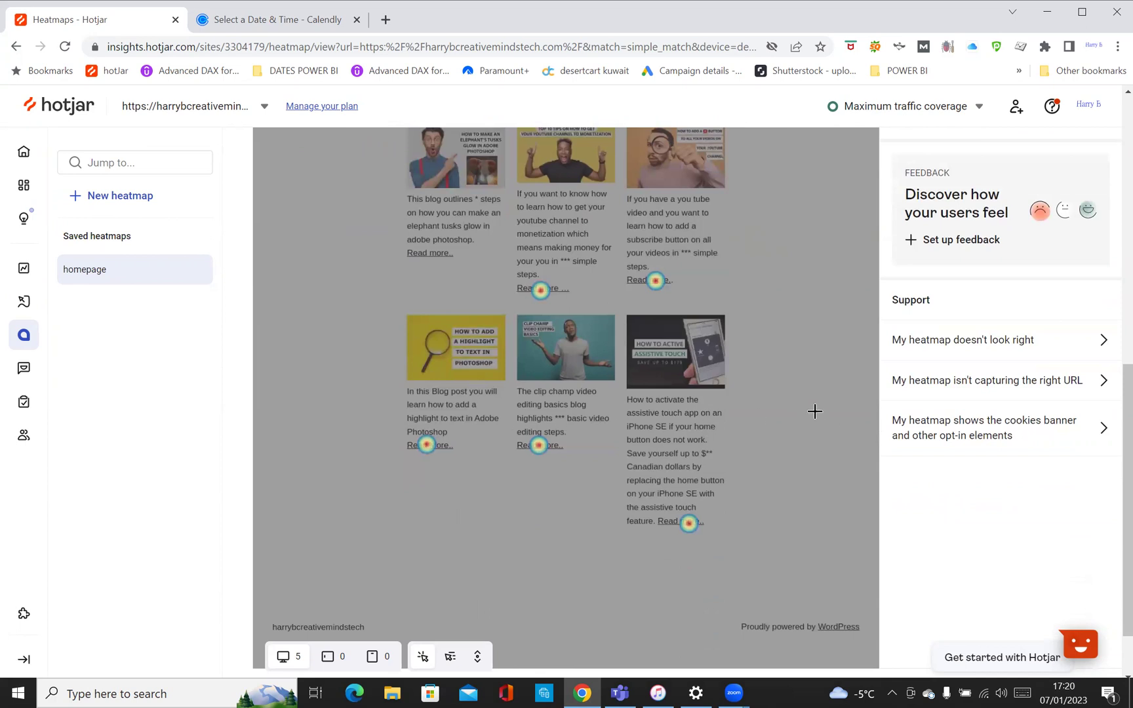
{"action": "scroll", "coordinate": [815, 398], "scroll_direction": "up", "scroll_amount": 8}
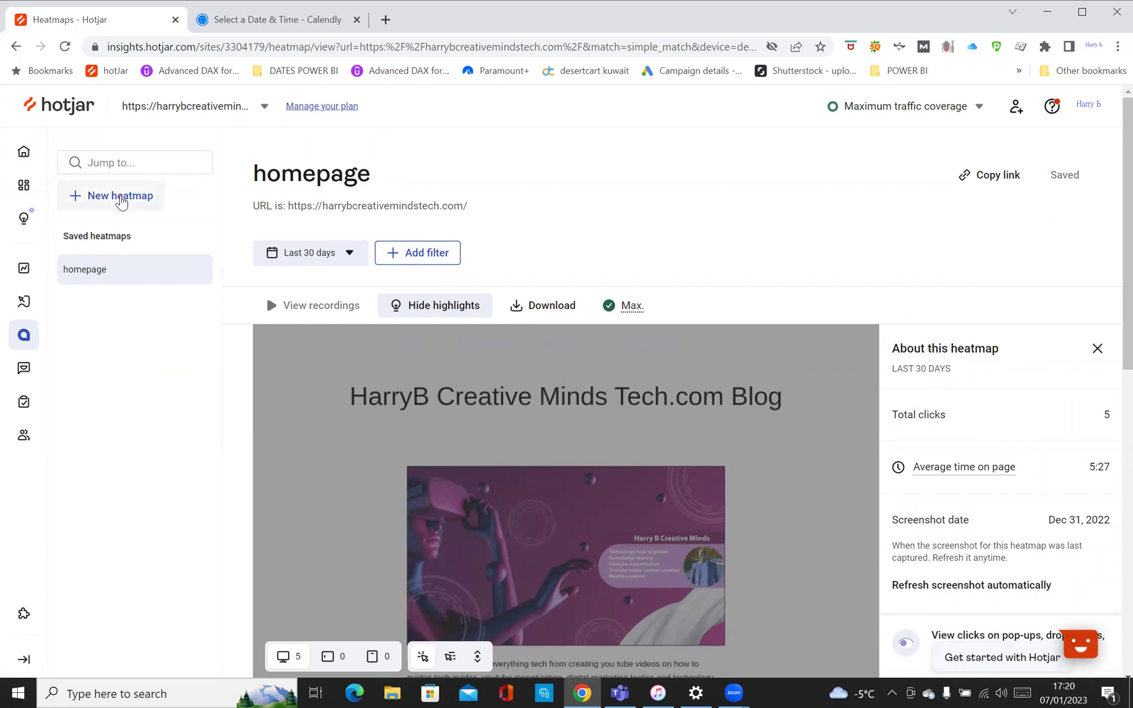
- Create a new heatmap for the how-to-add-highlight-to-text-in-adobe-photoshop page from Suggested pages
{"action": "left_click", "coordinate": [120, 197]}
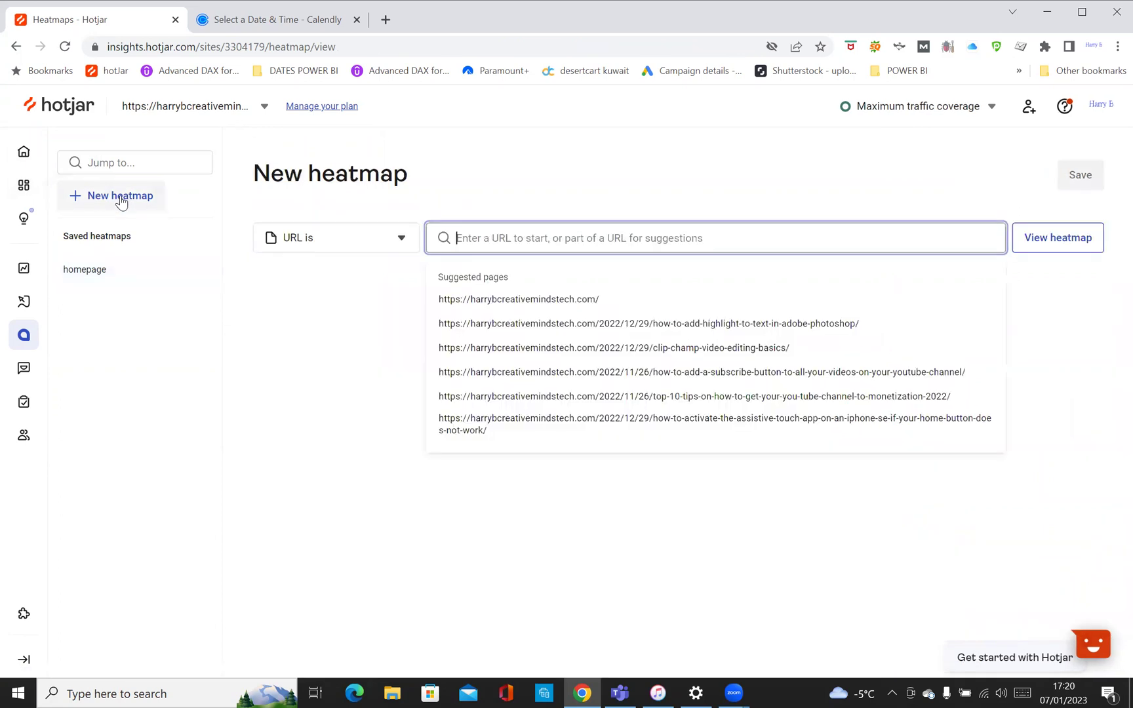
{"action": "left_click", "coordinate": [493, 328]}
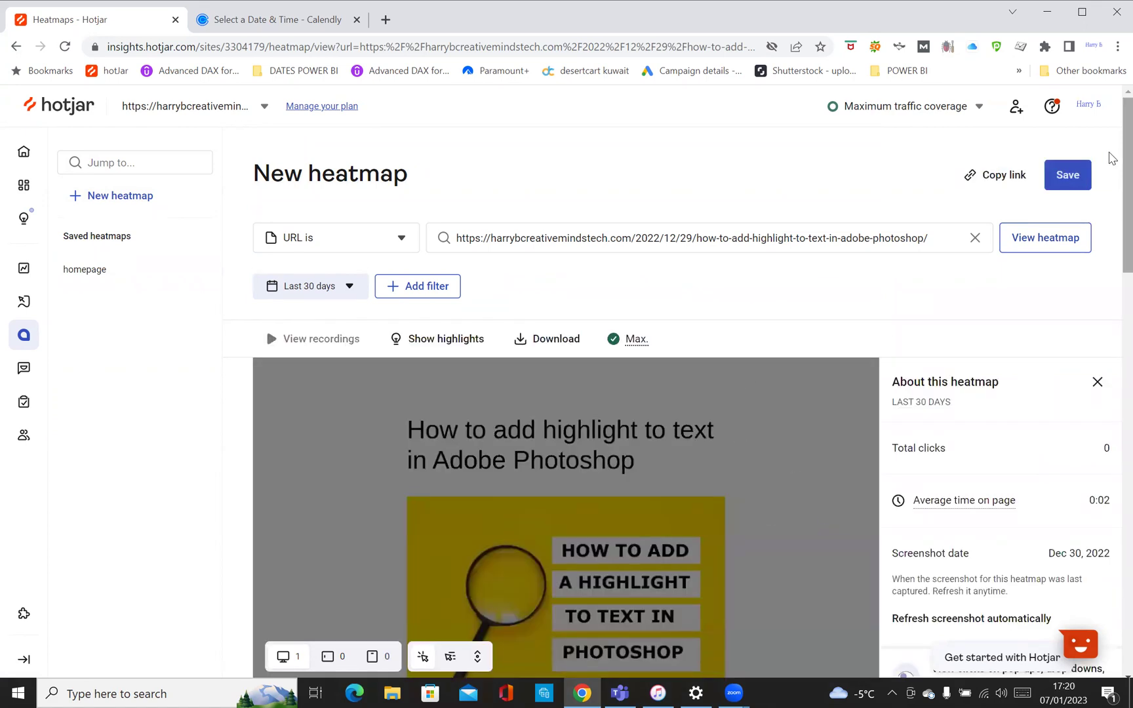
{"action": "scroll", "coordinate": [1110, 144], "scroll_direction": "down", "scroll_amount": 9}
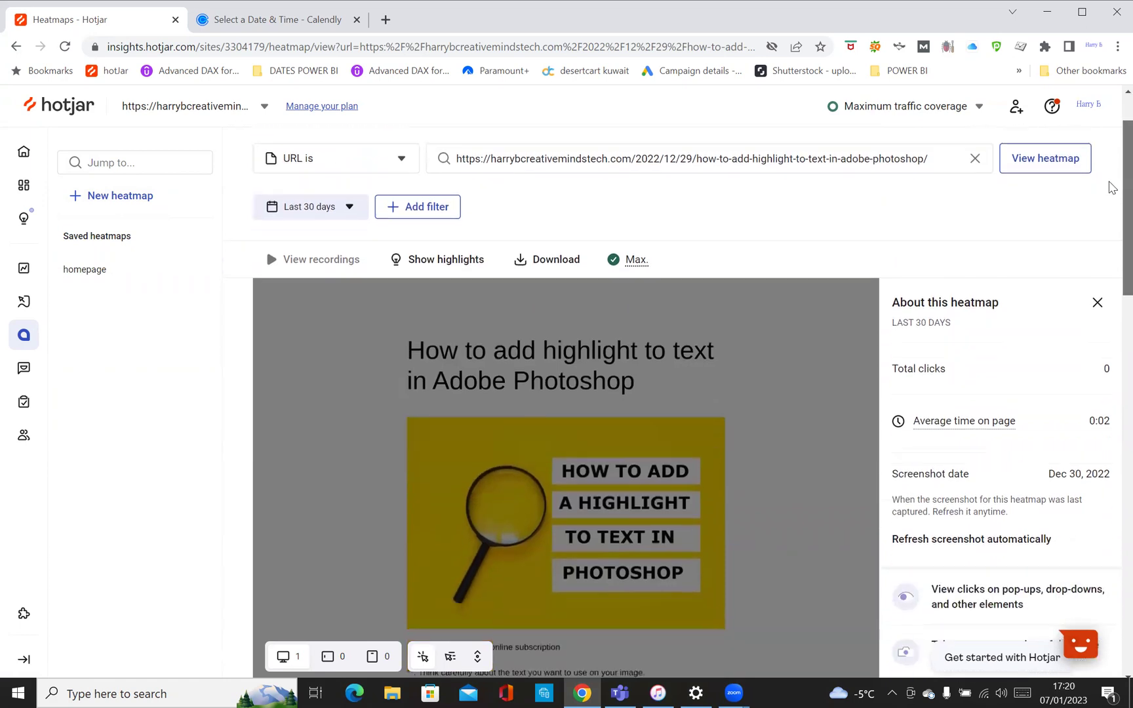
{"action": "scroll", "coordinate": [1109, 369], "scroll_direction": "up", "scroll_amount": 10}
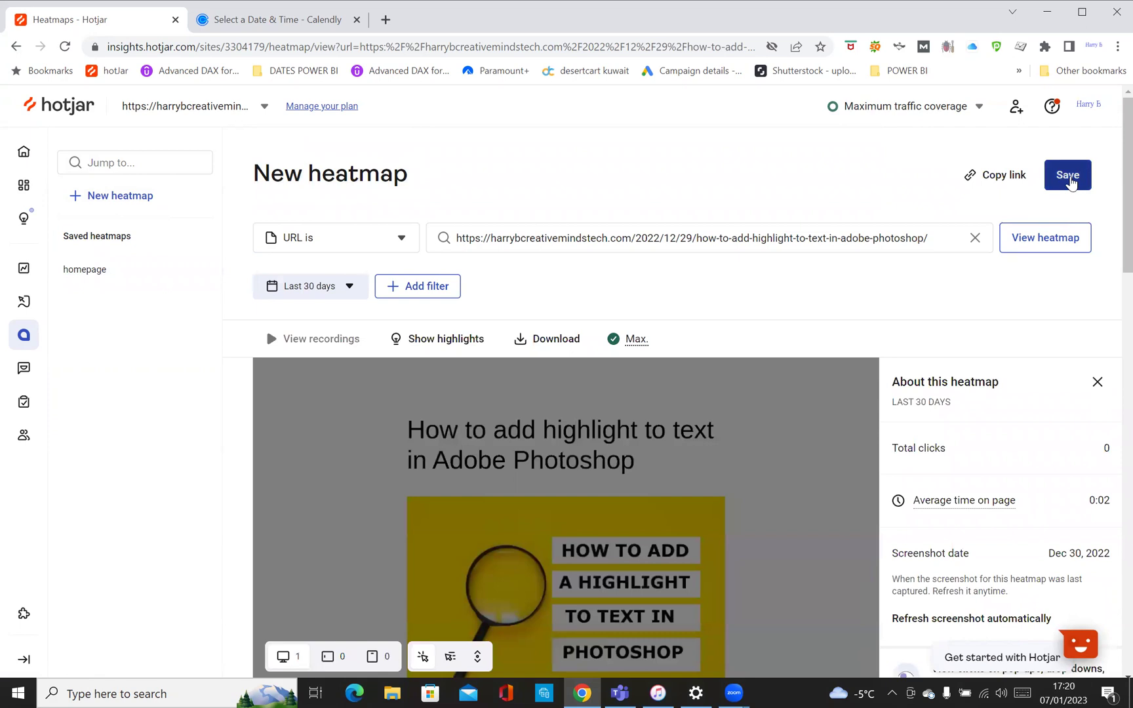
- Save the heatmap under the name 'How to add highlight to text in Adobe Photoshop'
{"action": "left_click", "coordinate": [1068, 177]}
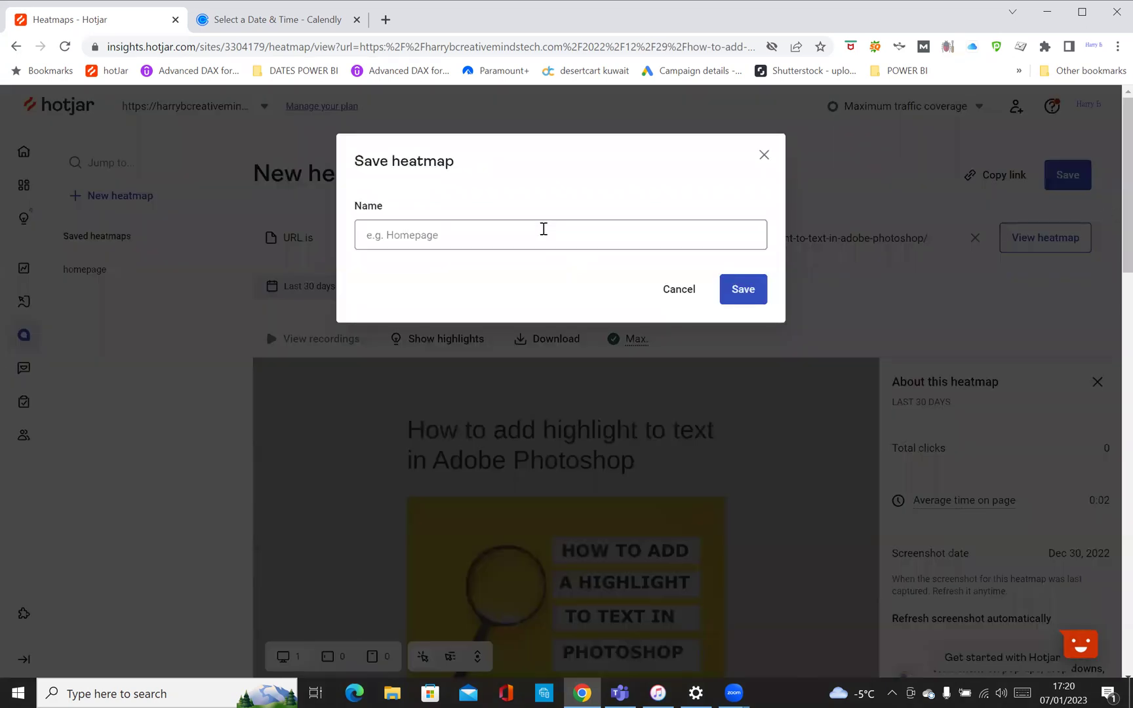
{"action": "left_click", "coordinate": [543, 229]}
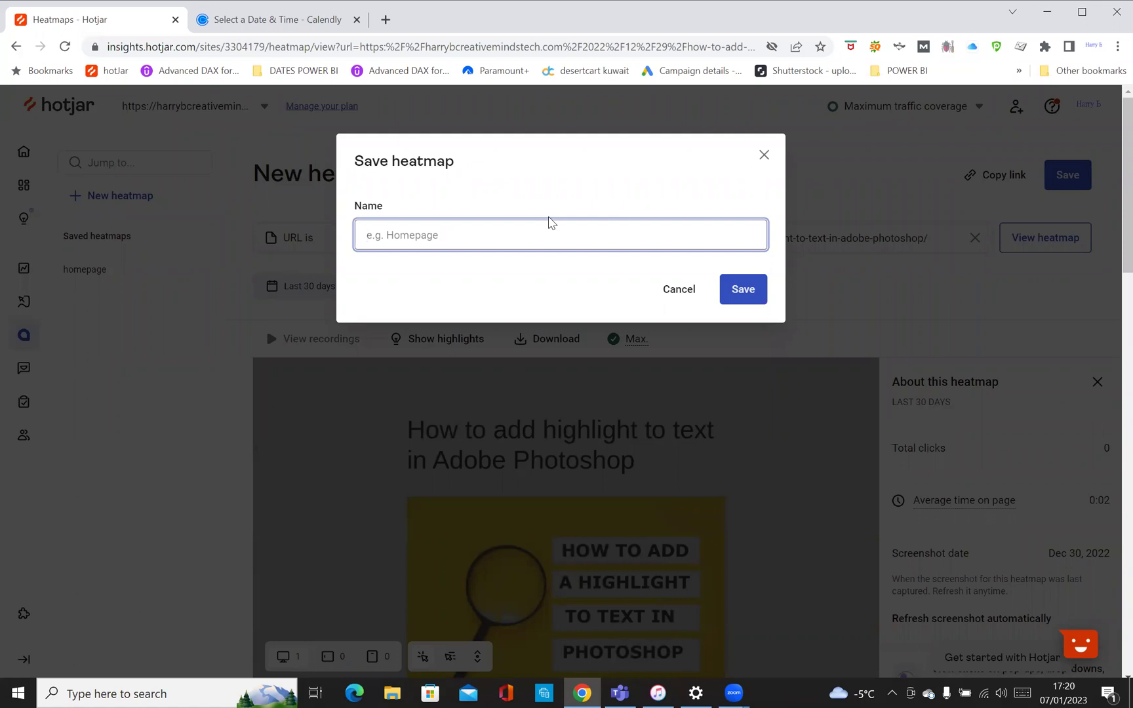
{"action": "type", "text": "H"}
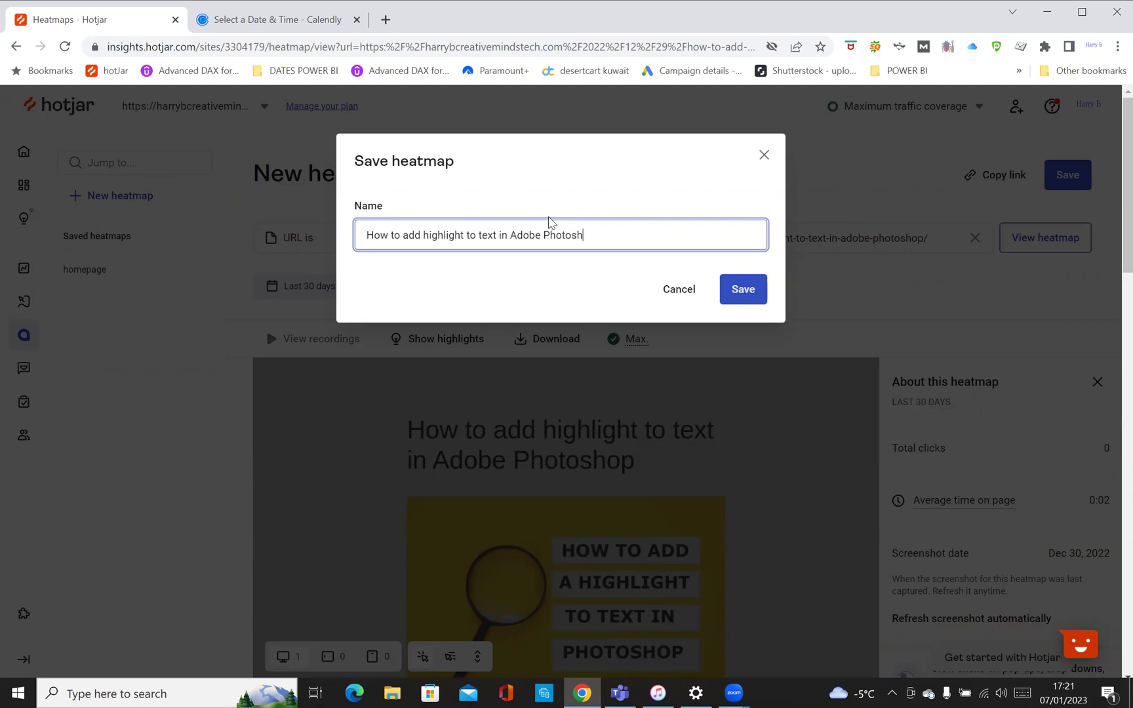
{"action": "left_click", "coordinate": [749, 289]}
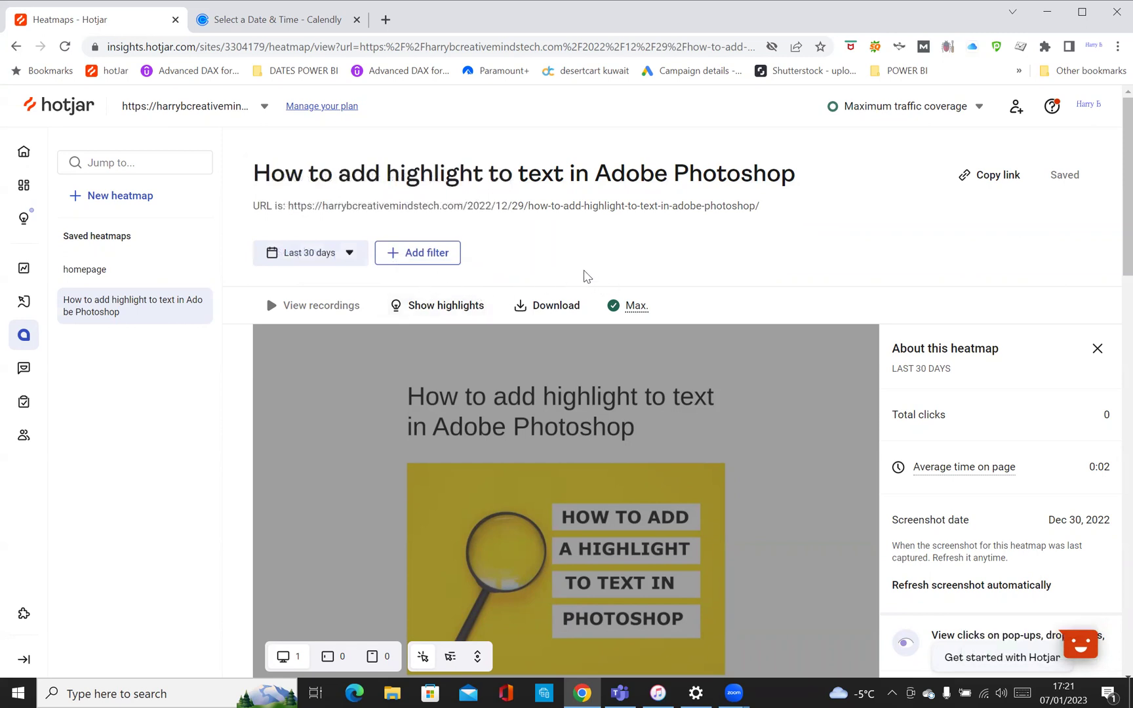
{"action": "left_click", "coordinate": [440, 308]}
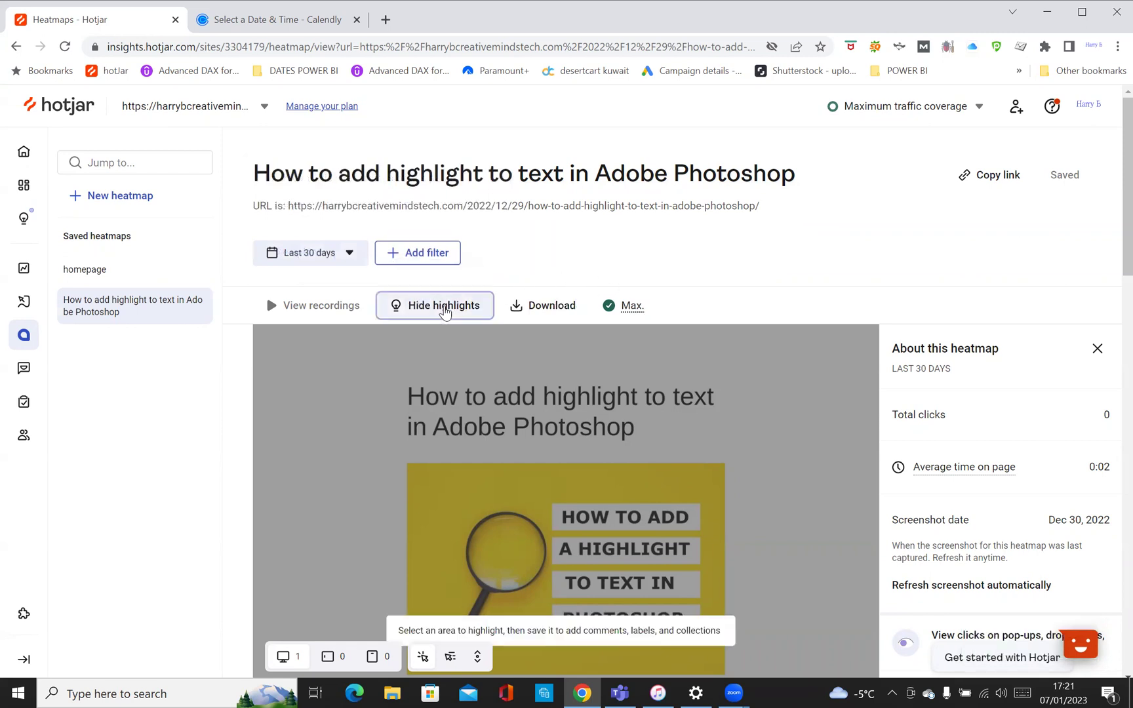
{"action": "scroll", "coordinate": [528, 331], "scroll_direction": "down", "scroll_amount": 5}
{"action": "scroll", "coordinate": [544, 318], "scroll_direction": "up", "scroll_amount": 5}
{"action": "left_click", "coordinate": [548, 310]}
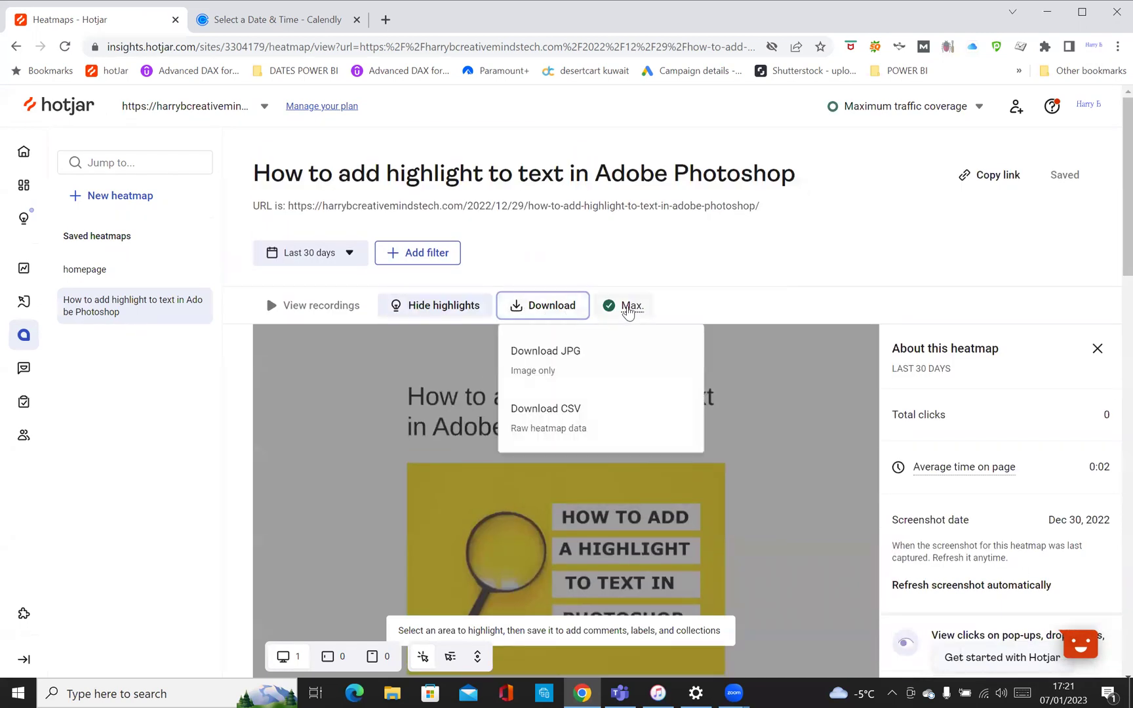
{"action": "left_click", "coordinate": [728, 304]}
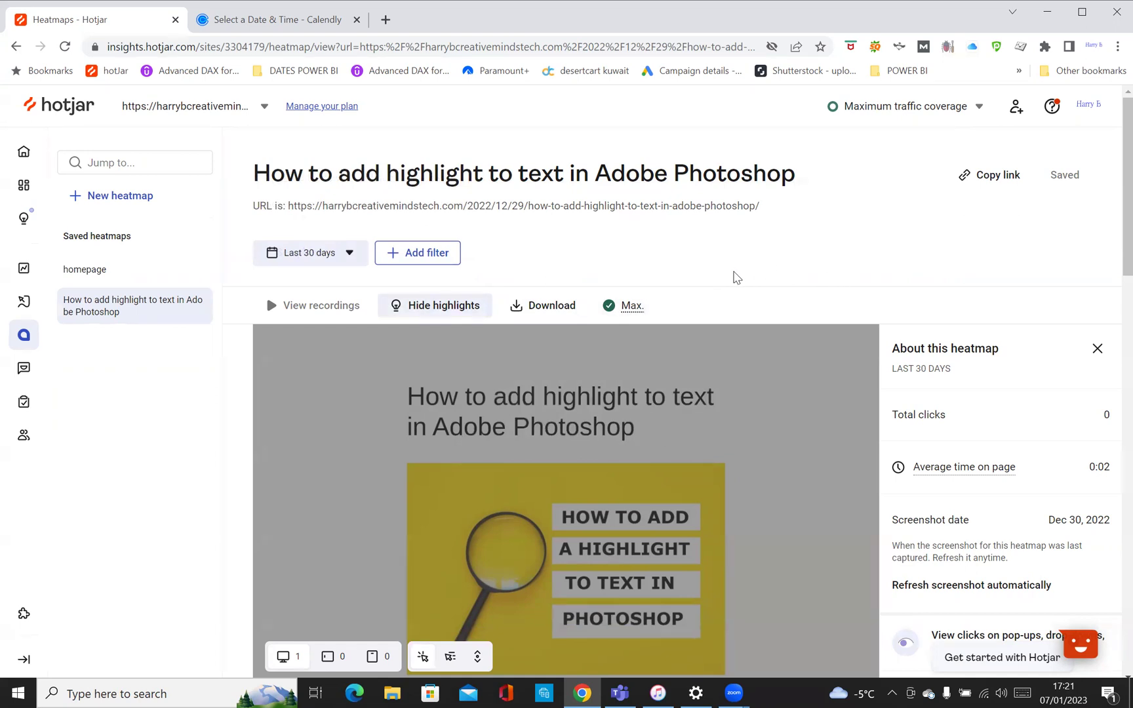
{"action": "scroll", "coordinate": [735, 276], "scroll_direction": "down", "scroll_amount": 10}
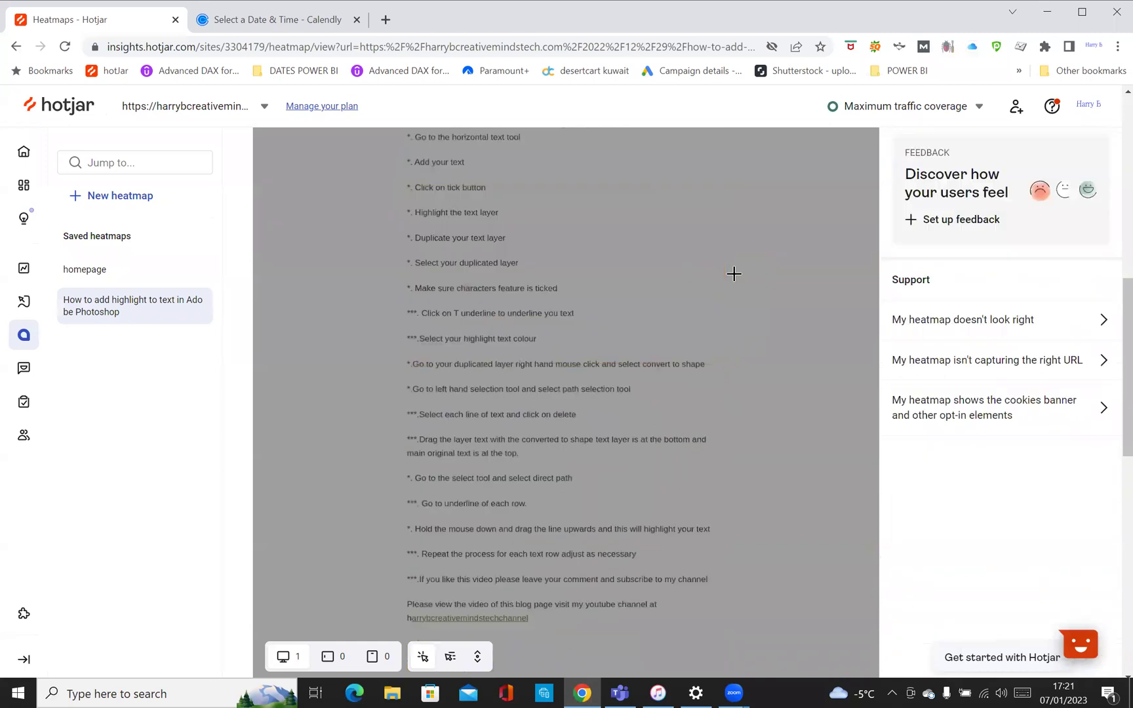
{"action": "scroll", "coordinate": [734, 274], "scroll_direction": "up", "scroll_amount": 7}
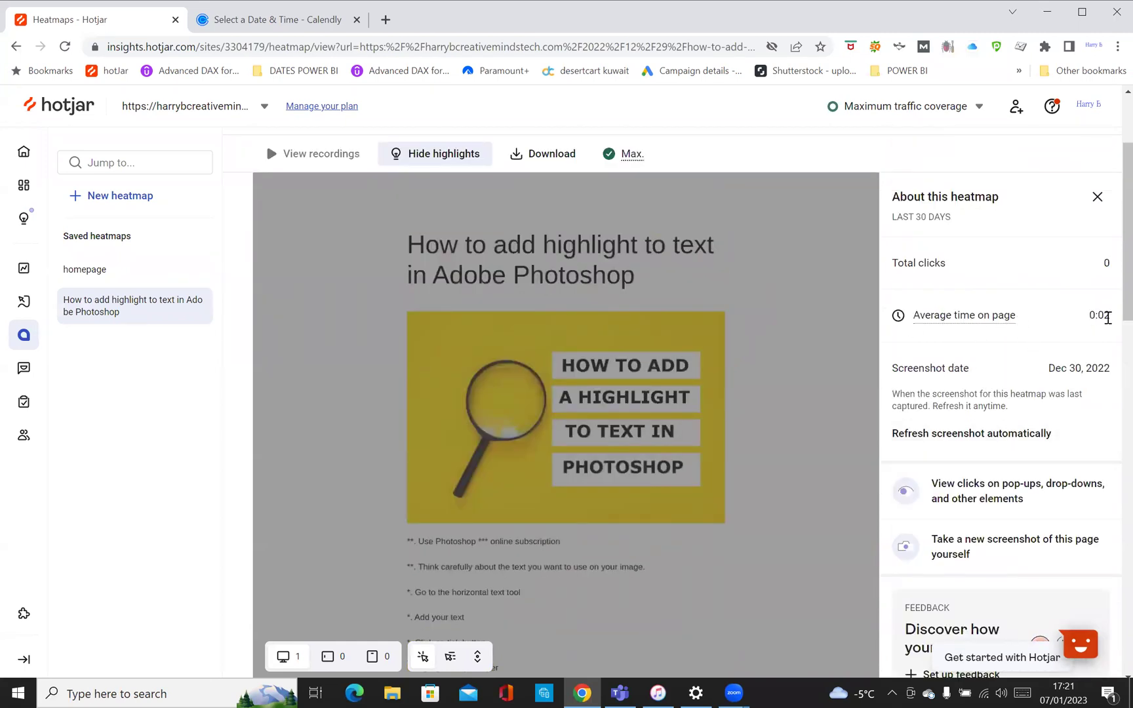
{"action": "scroll", "coordinate": [662, 331], "scroll_direction": "down", "scroll_amount": 15}
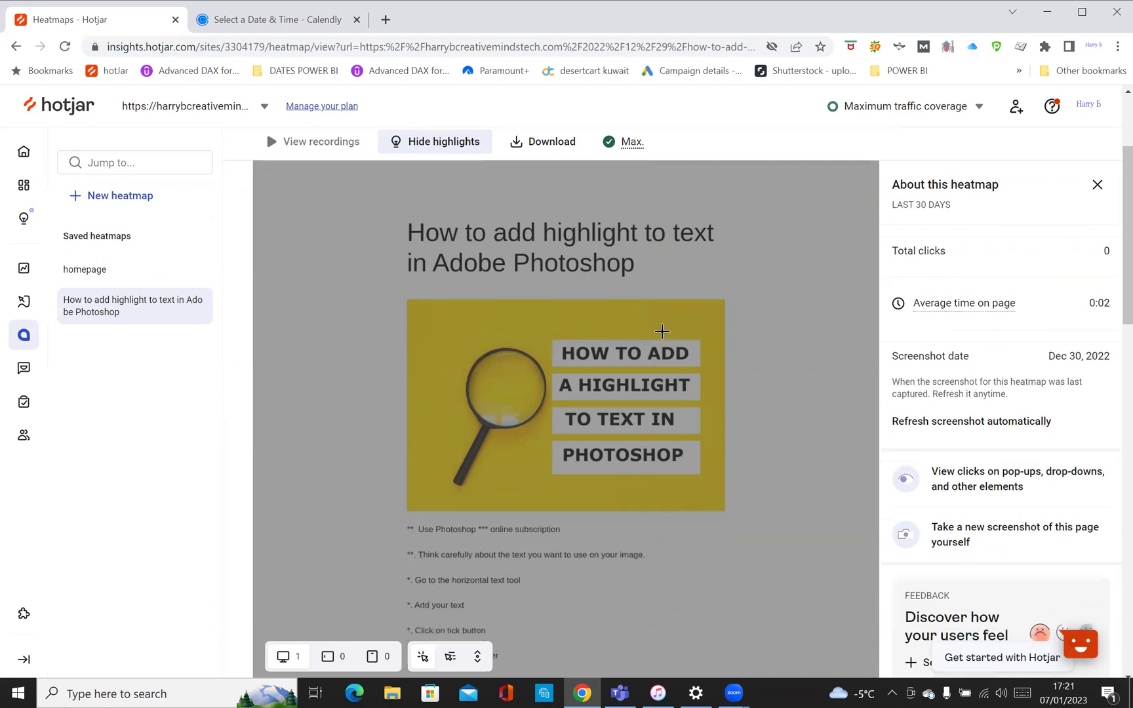
{"action": "scroll", "coordinate": [662, 331], "scroll_direction": "down", "scroll_amount": 8}
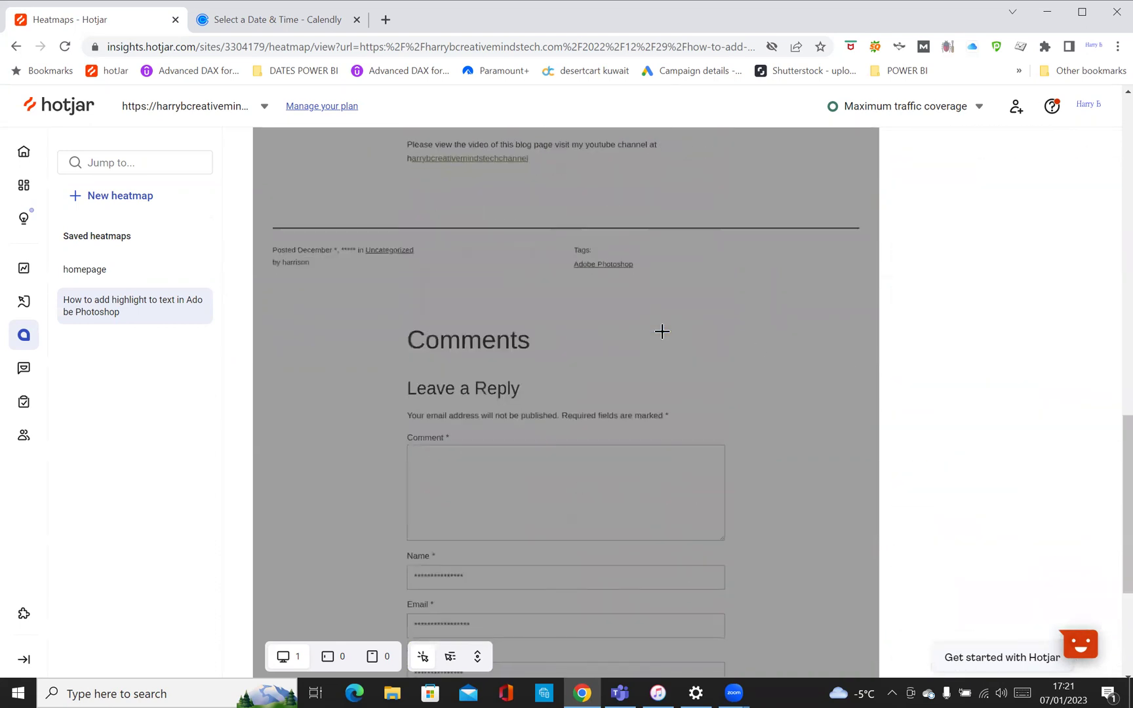
{"action": "scroll", "coordinate": [663, 331], "scroll_direction": "up", "scroll_amount": 20}
{"action": "scroll", "coordinate": [662, 331], "scroll_direction": "up", "scroll_amount": 2}
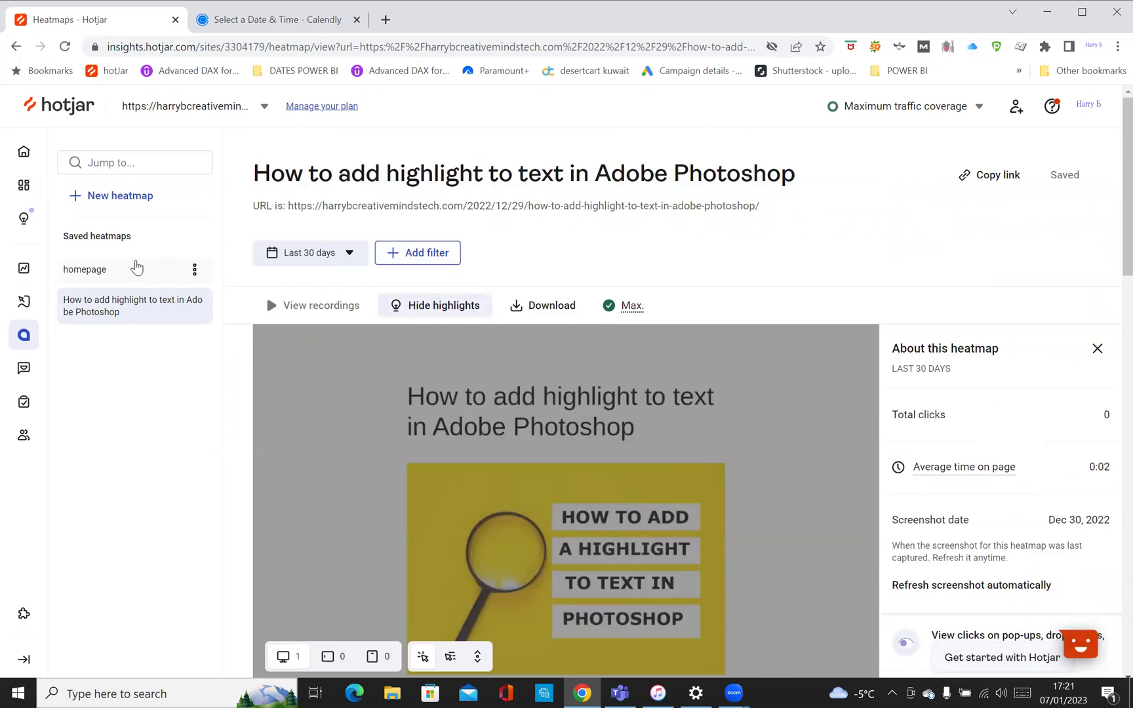
- Go to the Dashboard, view the paid plans unlocking filtered recordings, then close the pricing modal
{"action": "left_click", "coordinate": [23, 187]}
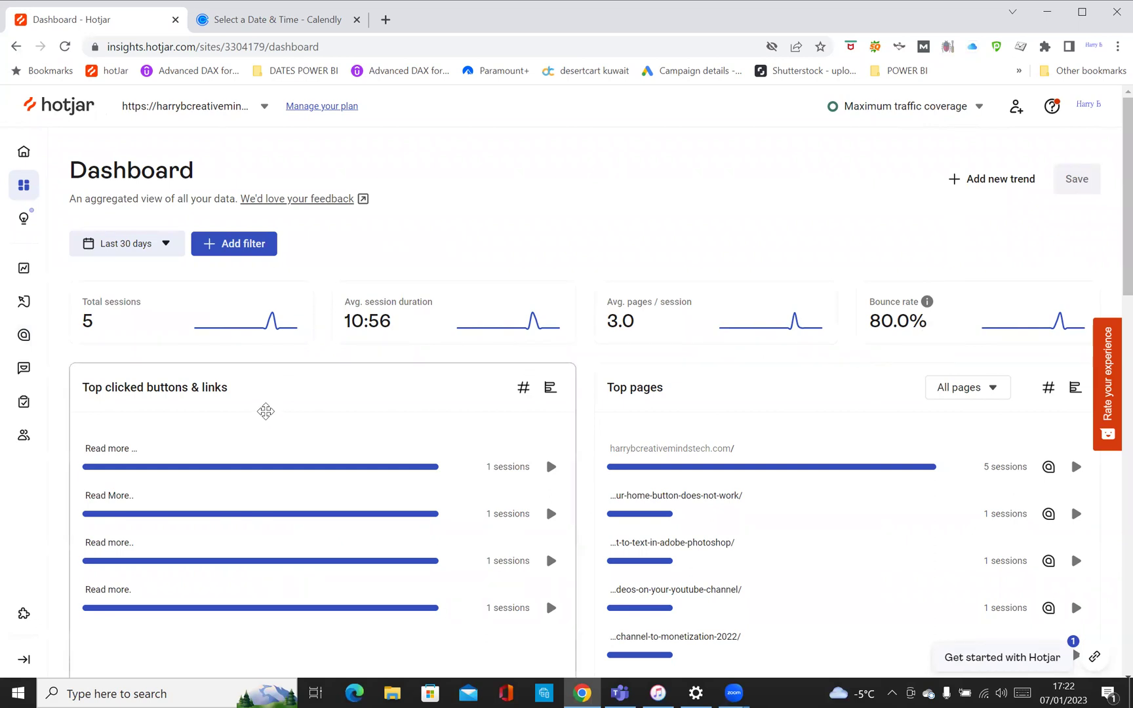
{"action": "scroll", "coordinate": [187, 392], "scroll_direction": "down", "scroll_amount": 1}
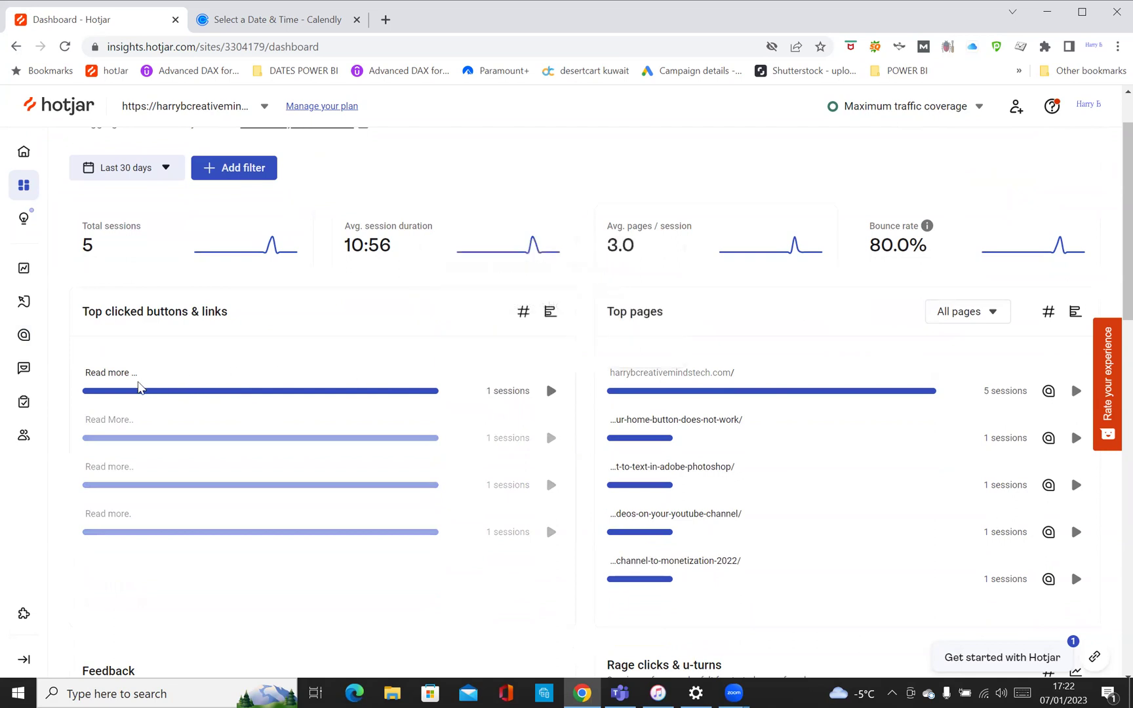
{"action": "mouse_move", "coordinate": [553, 392]}
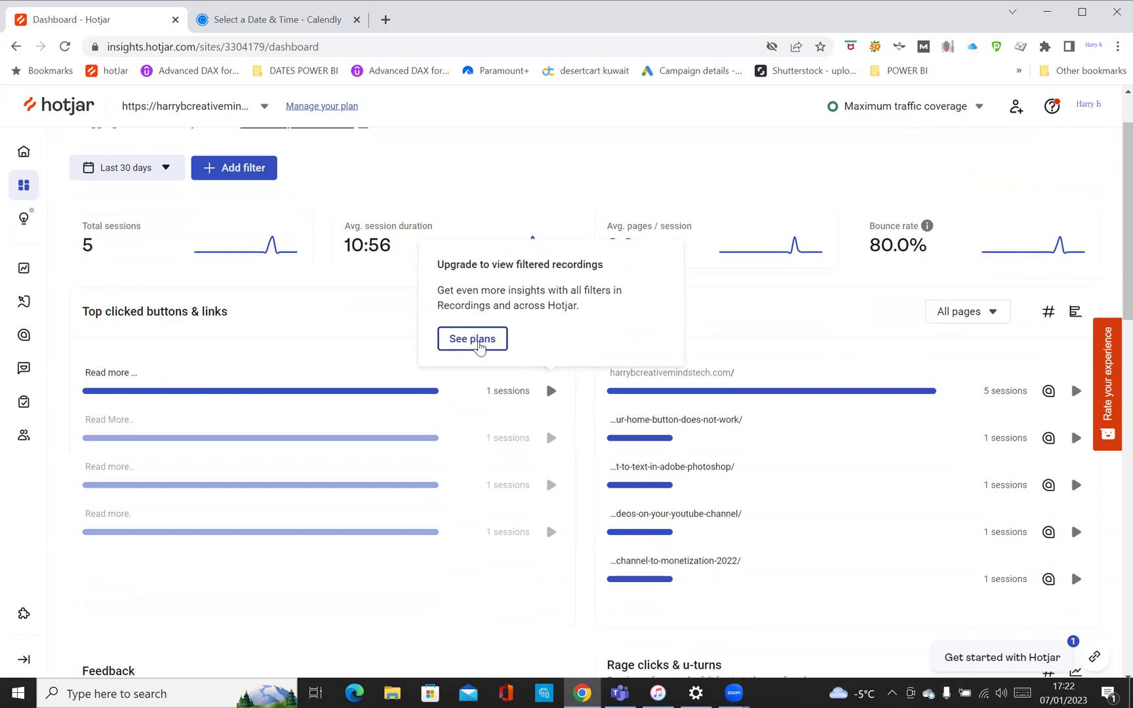
{"action": "left_click", "coordinate": [472, 339]}
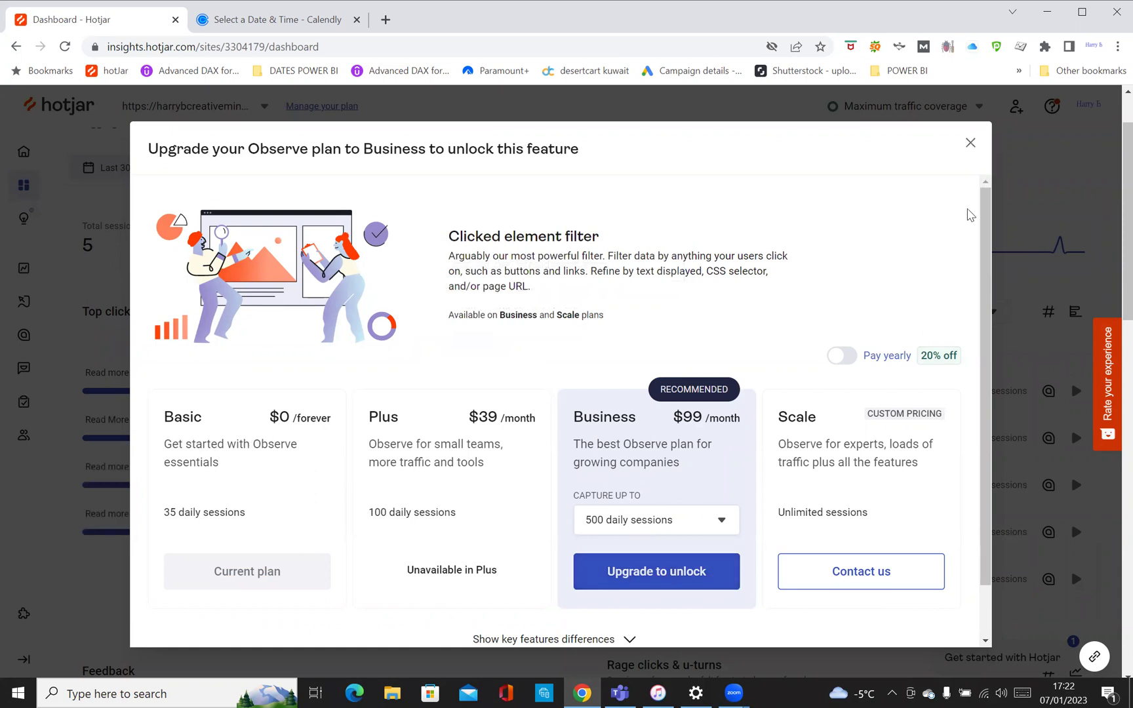
{"action": "left_click", "coordinate": [967, 144]}
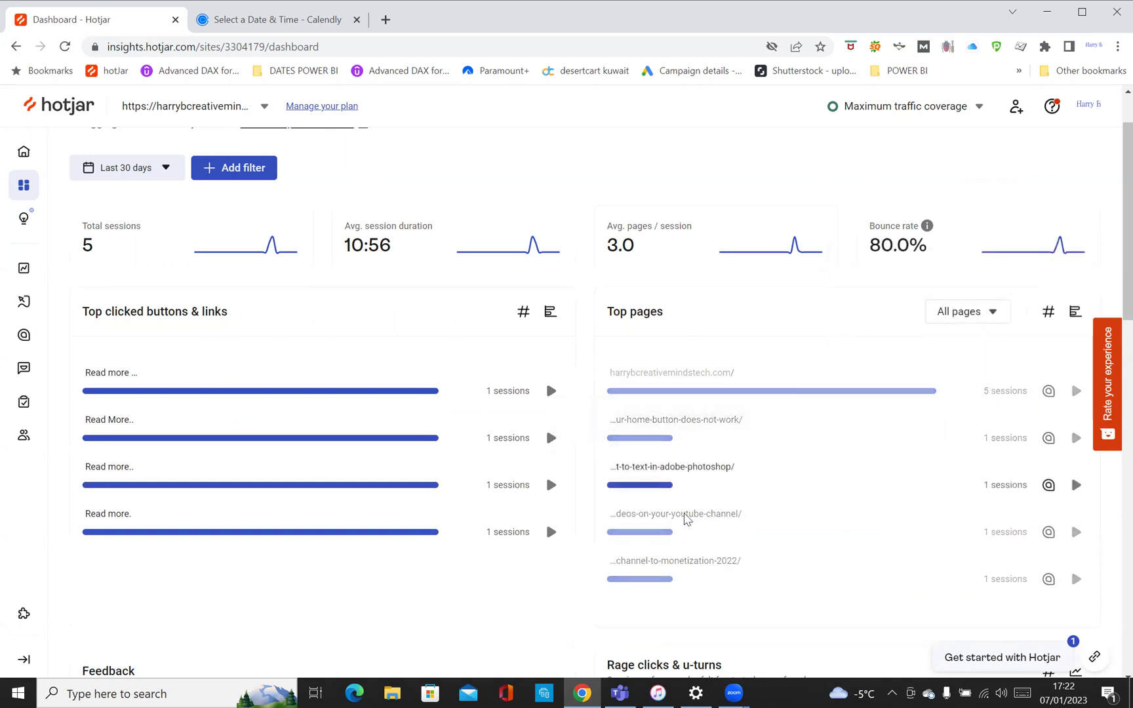
{"action": "scroll", "coordinate": [686, 519], "scroll_direction": "down", "scroll_amount": 3}
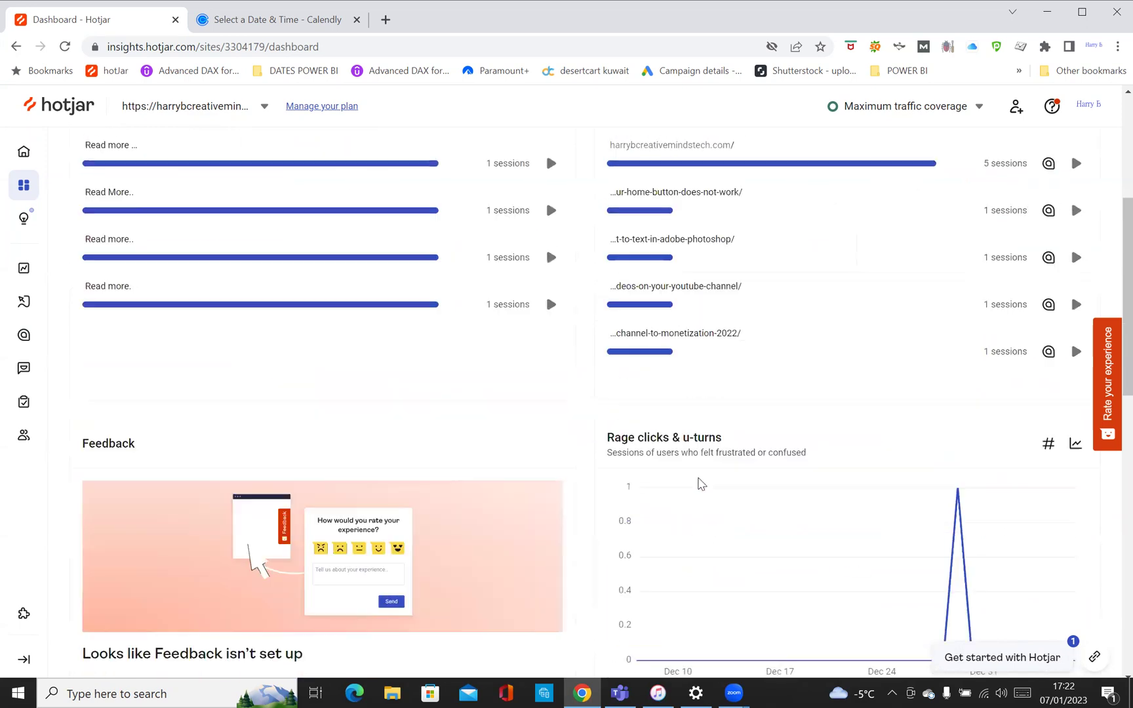
{"action": "scroll", "coordinate": [696, 463], "scroll_direction": "down", "scroll_amount": 2}
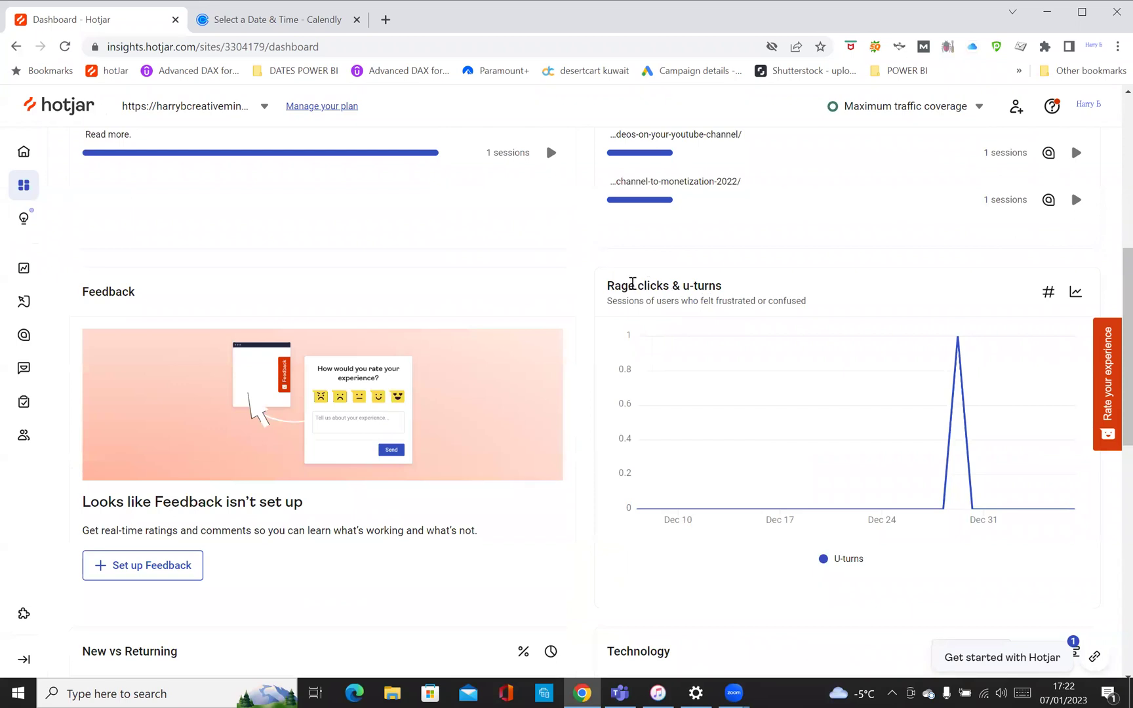
{"action": "mouse_move", "coordinate": [965, 365]}
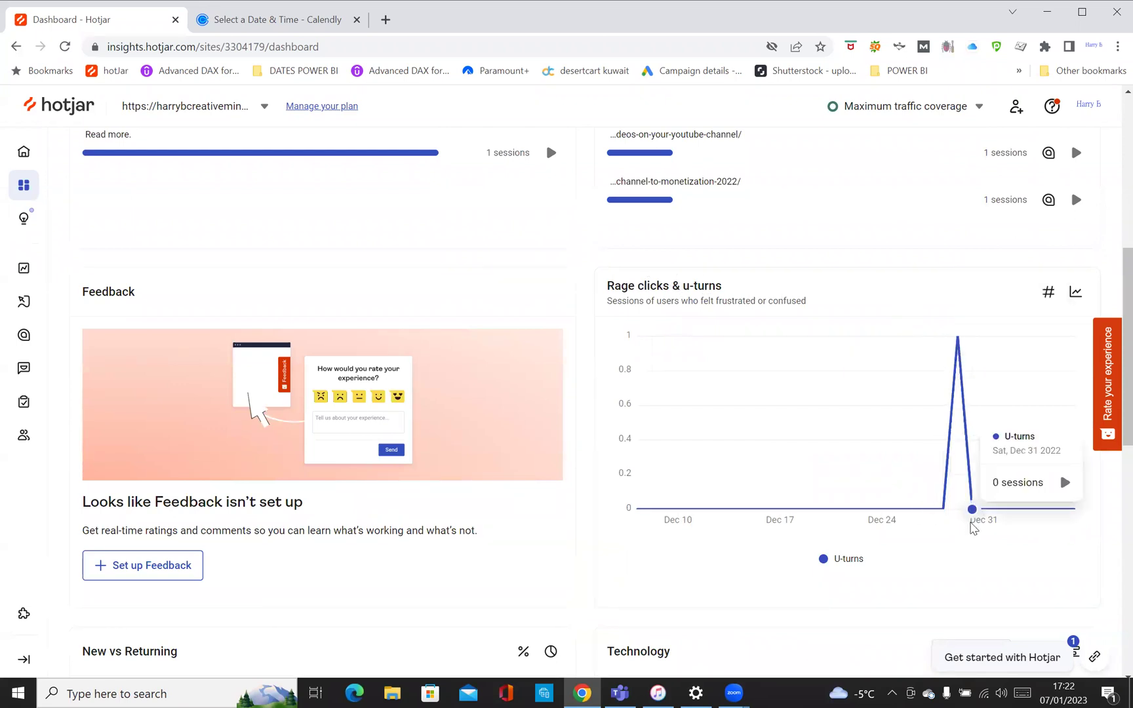
{"action": "scroll", "coordinate": [969, 508], "scroll_direction": "down", "scroll_amount": 1}
{"action": "scroll", "coordinate": [885, 472], "scroll_direction": "down", "scroll_amount": 5}
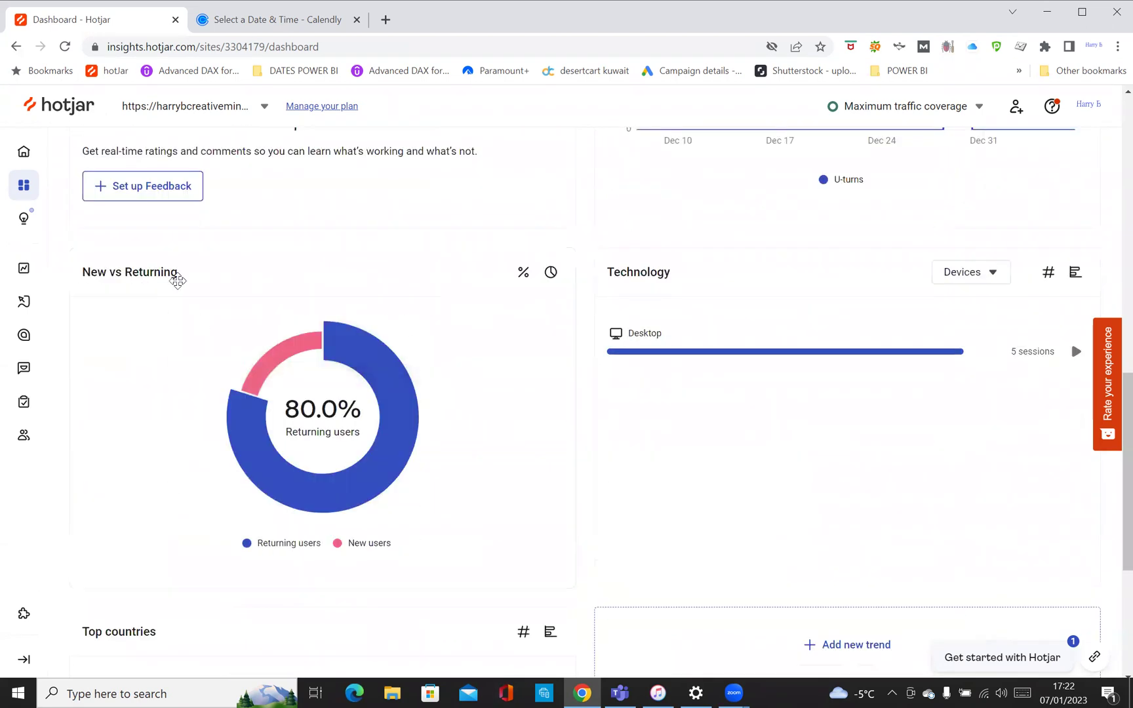
{"action": "mouse_move", "coordinate": [415, 501]}
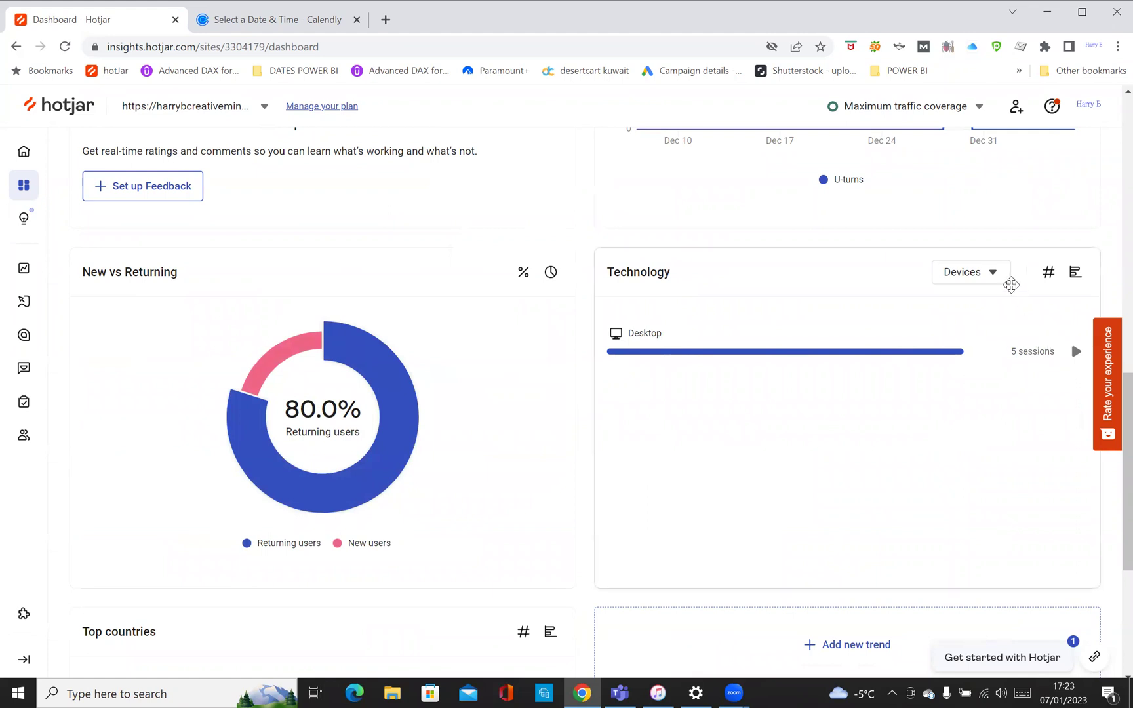
{"action": "left_click", "coordinate": [995, 280]}
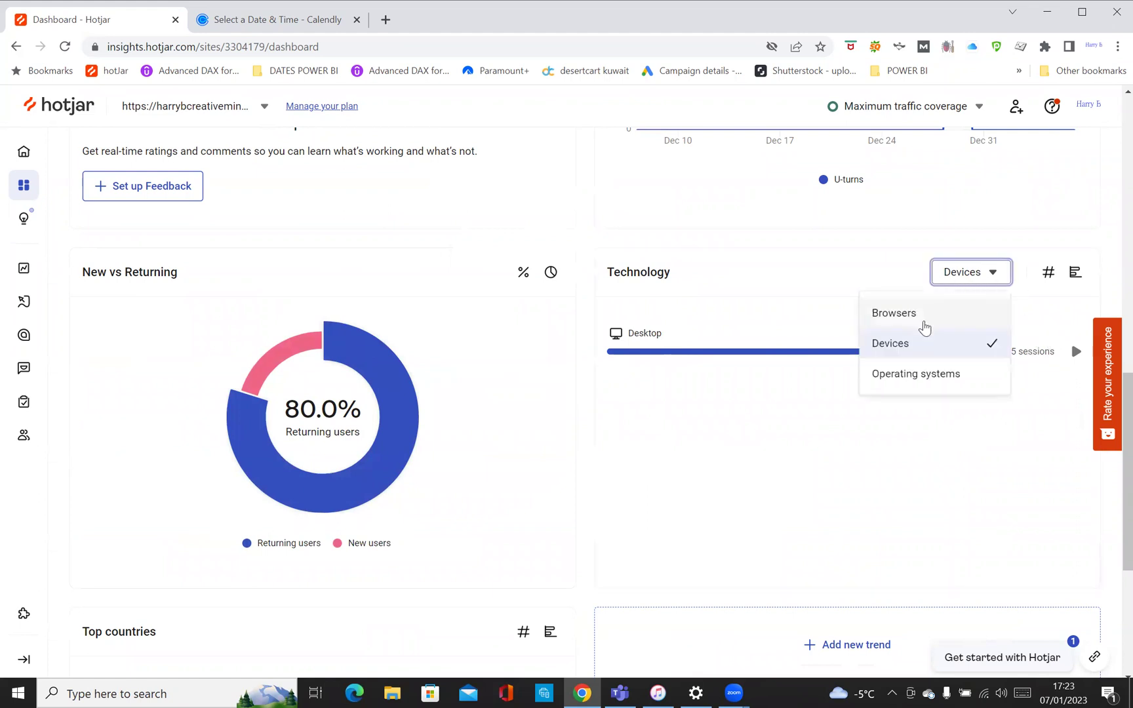
{"action": "left_click", "coordinate": [778, 387]}
{"action": "scroll", "coordinate": [779, 394], "scroll_direction": "down", "scroll_amount": 5}
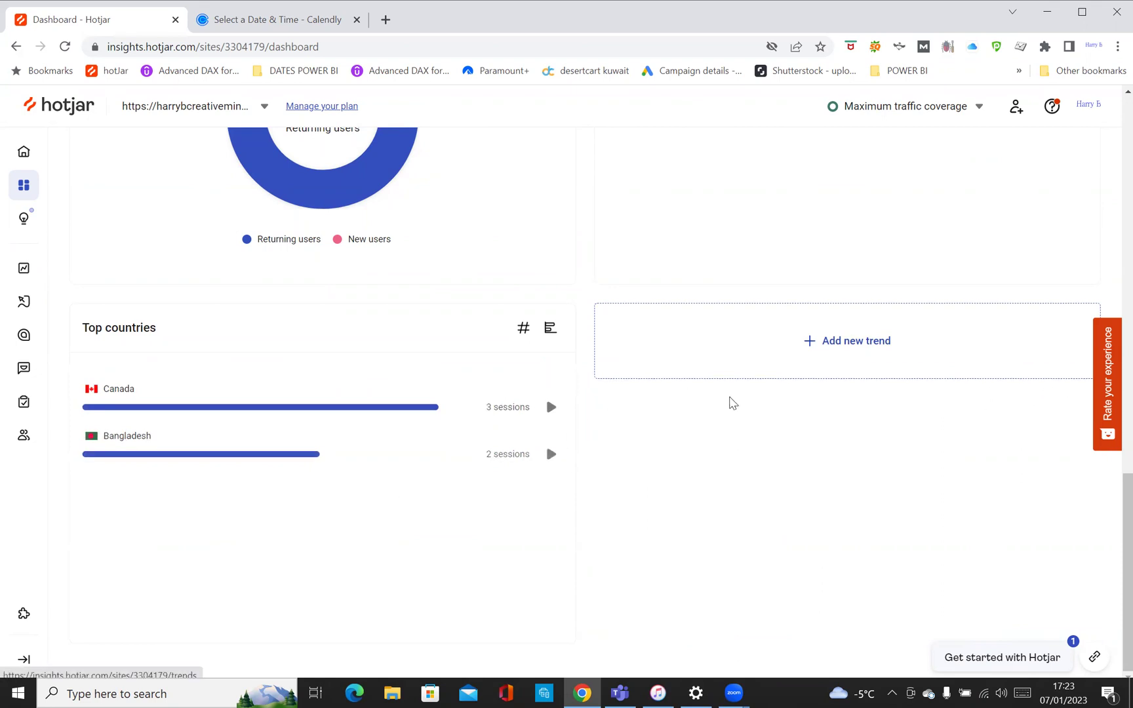
{"action": "scroll", "coordinate": [771, 397], "scroll_direction": "up", "scroll_amount": 2}
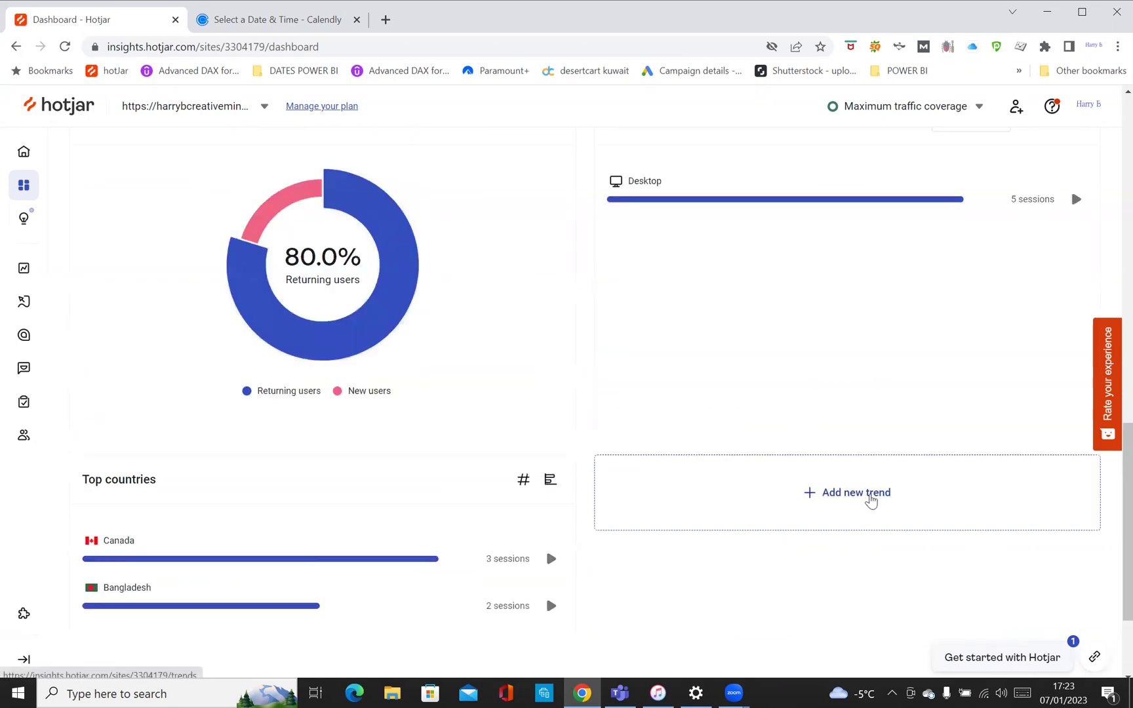
- Back out of adding a new trend and open the Highlights list with its one 30-second example
{"action": "left_click", "coordinate": [861, 497]}
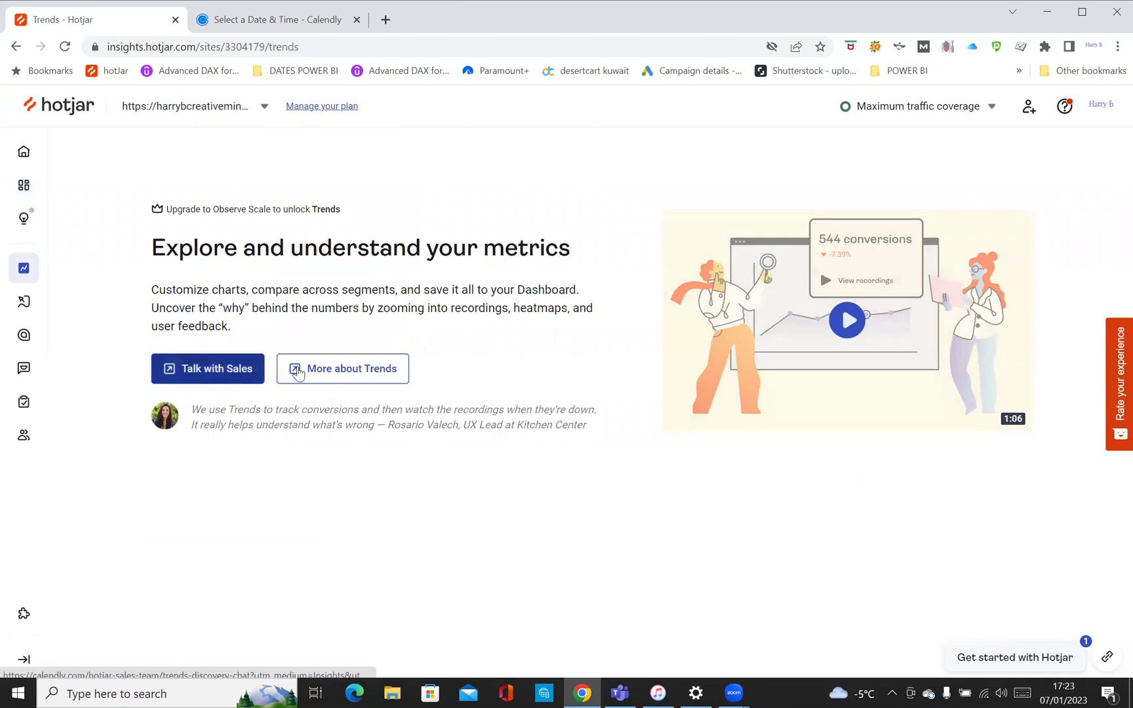
{"action": "left_click", "coordinate": [16, 47]}
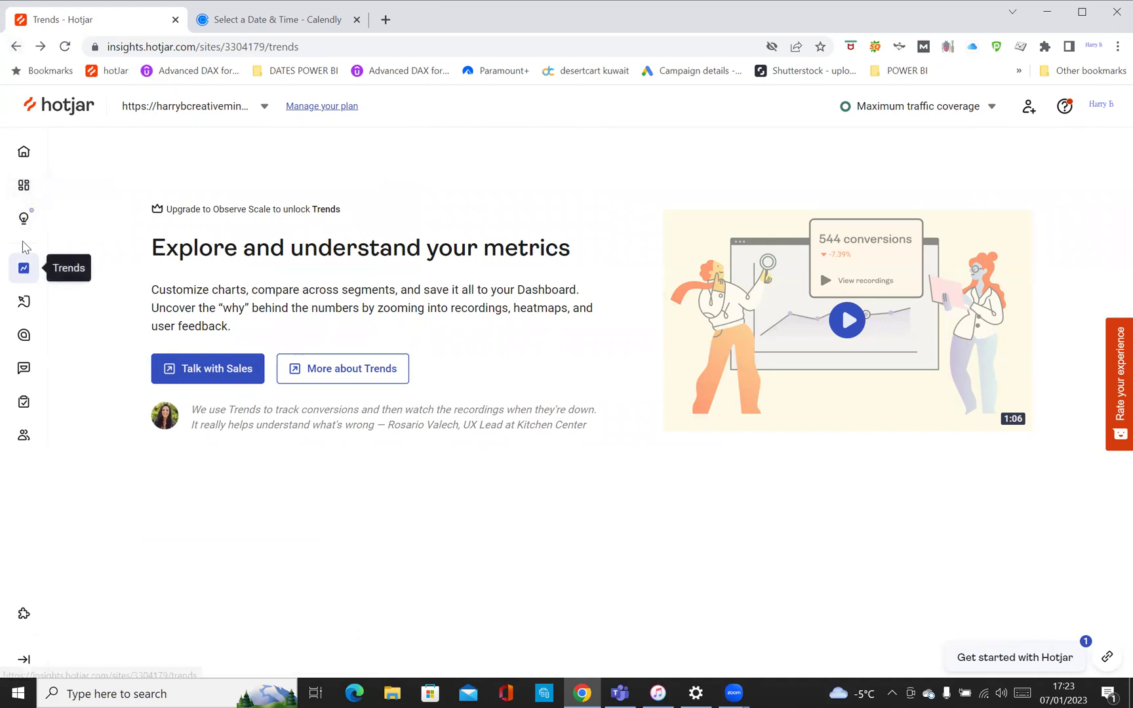
{"action": "left_click", "coordinate": [22, 219]}
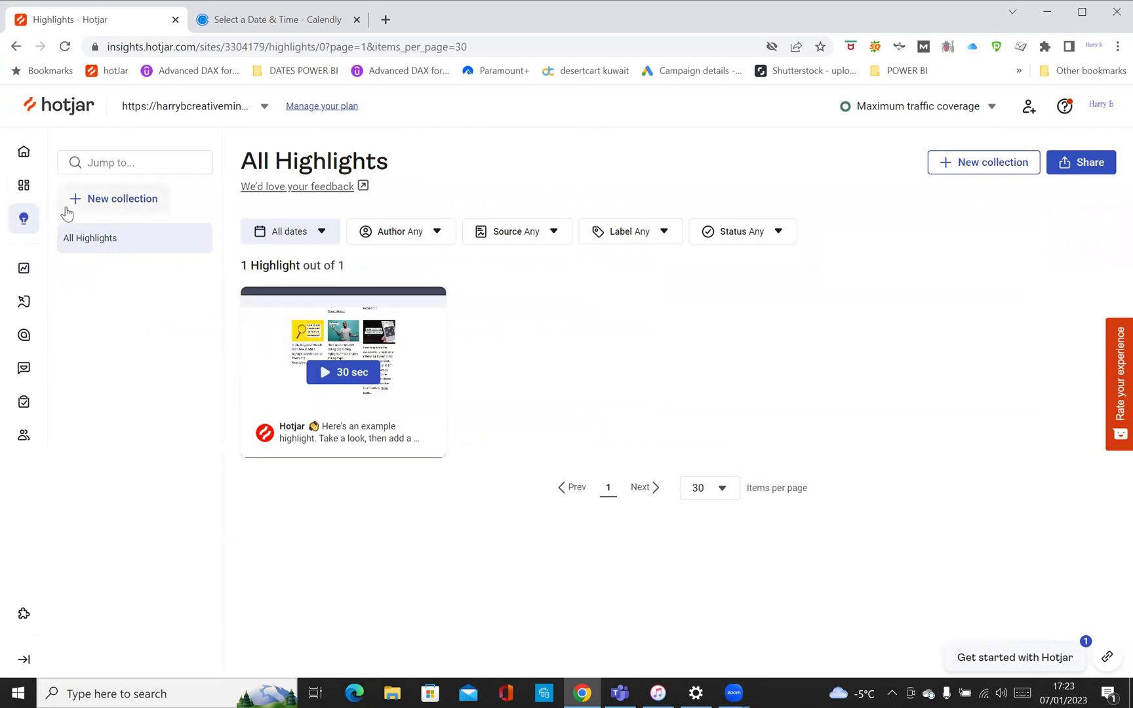
{"action": "left_click", "coordinate": [331, 373]}
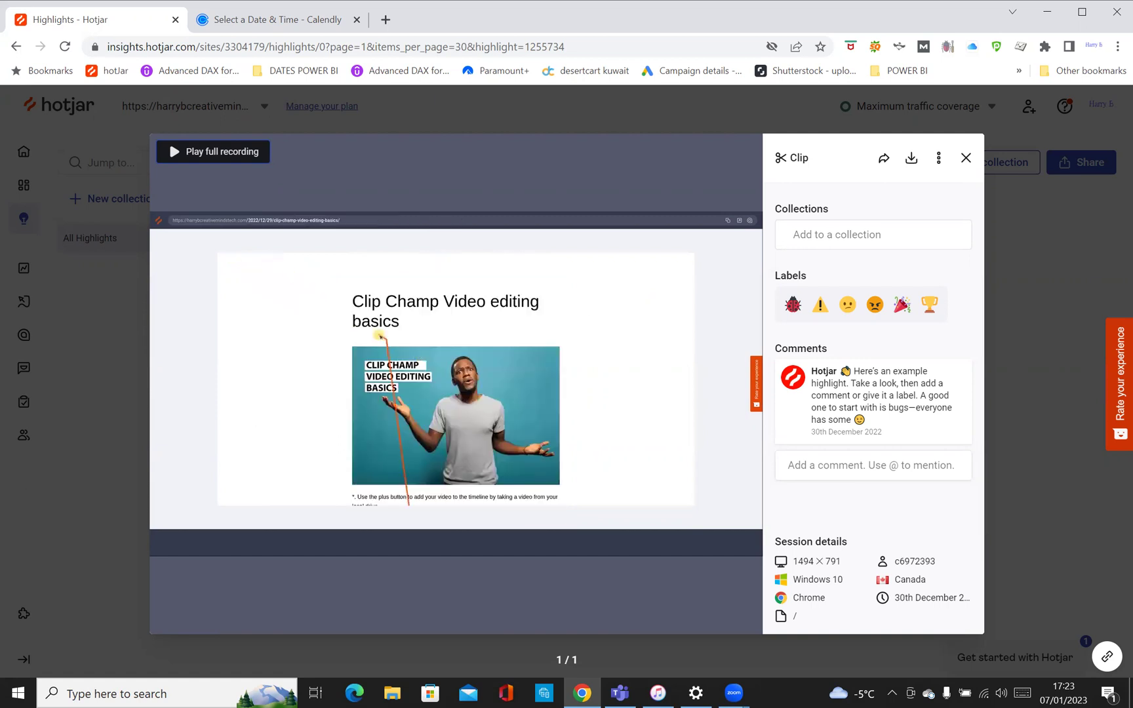
{"action": "mouse_move", "coordinate": [603, 551]}
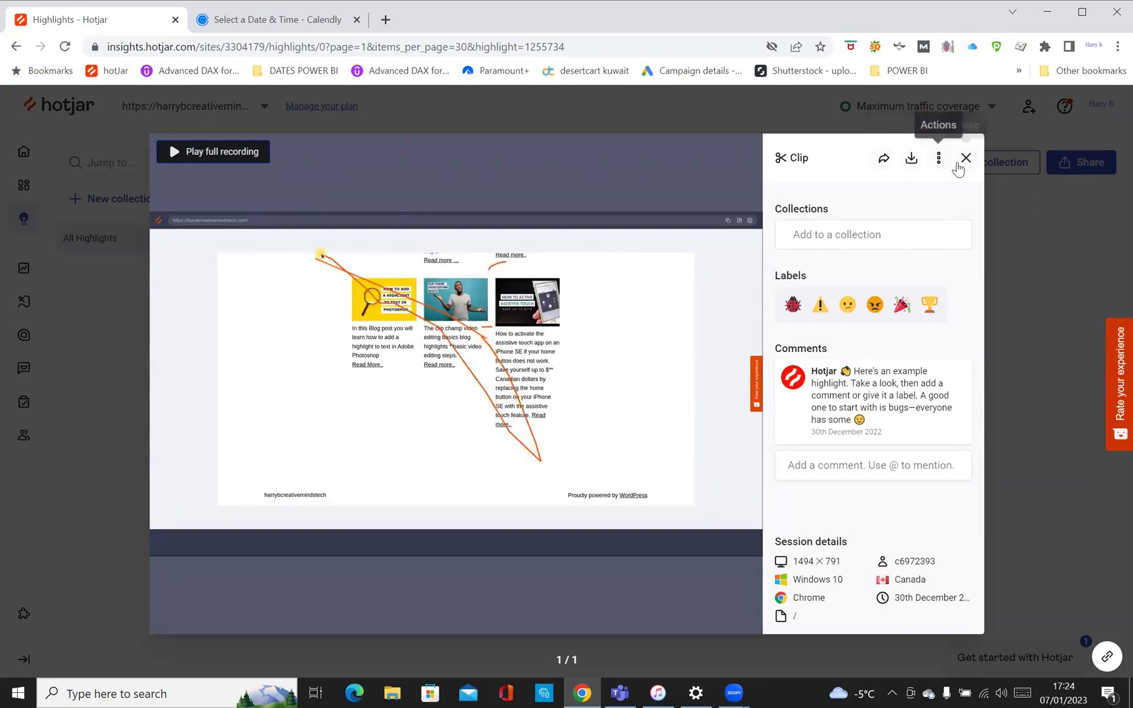
{"action": "left_click", "coordinate": [882, 159]}
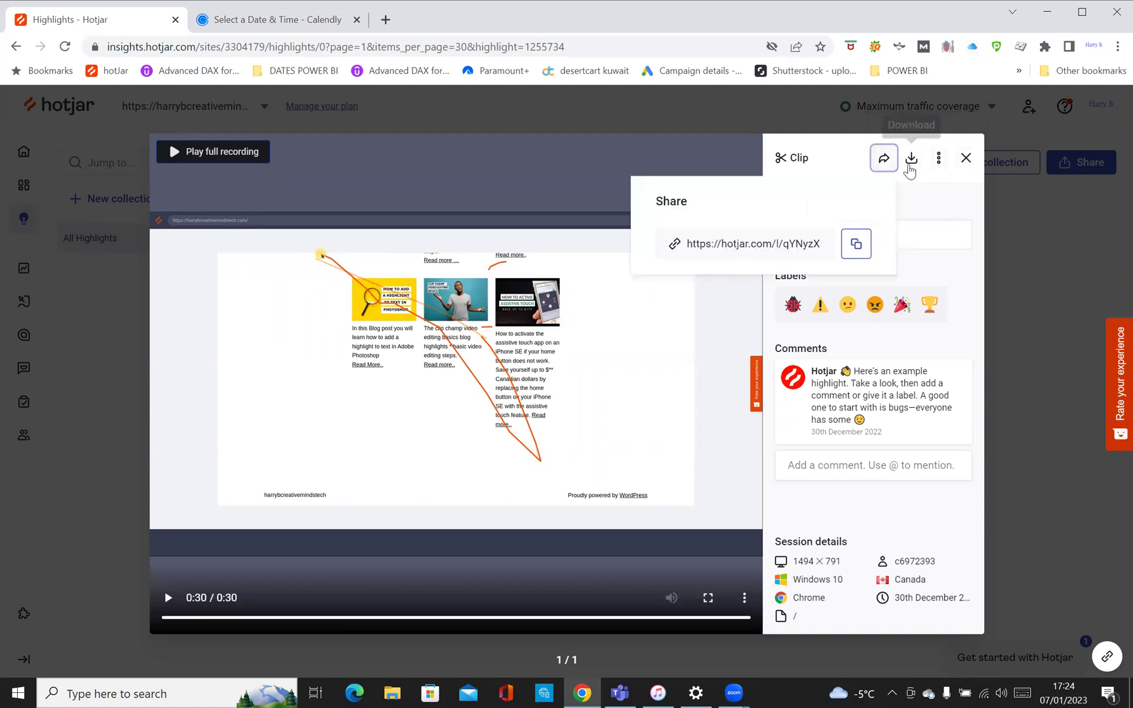
{"action": "left_click", "coordinate": [938, 159]}
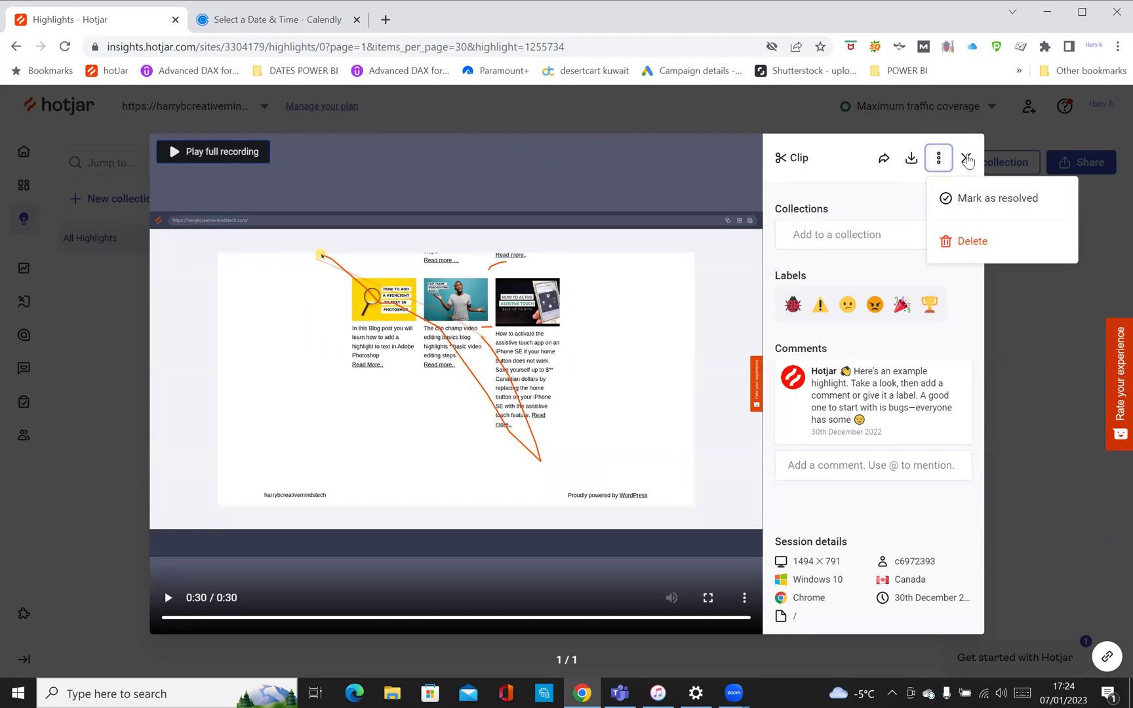
{"action": "left_click", "coordinate": [966, 158]}
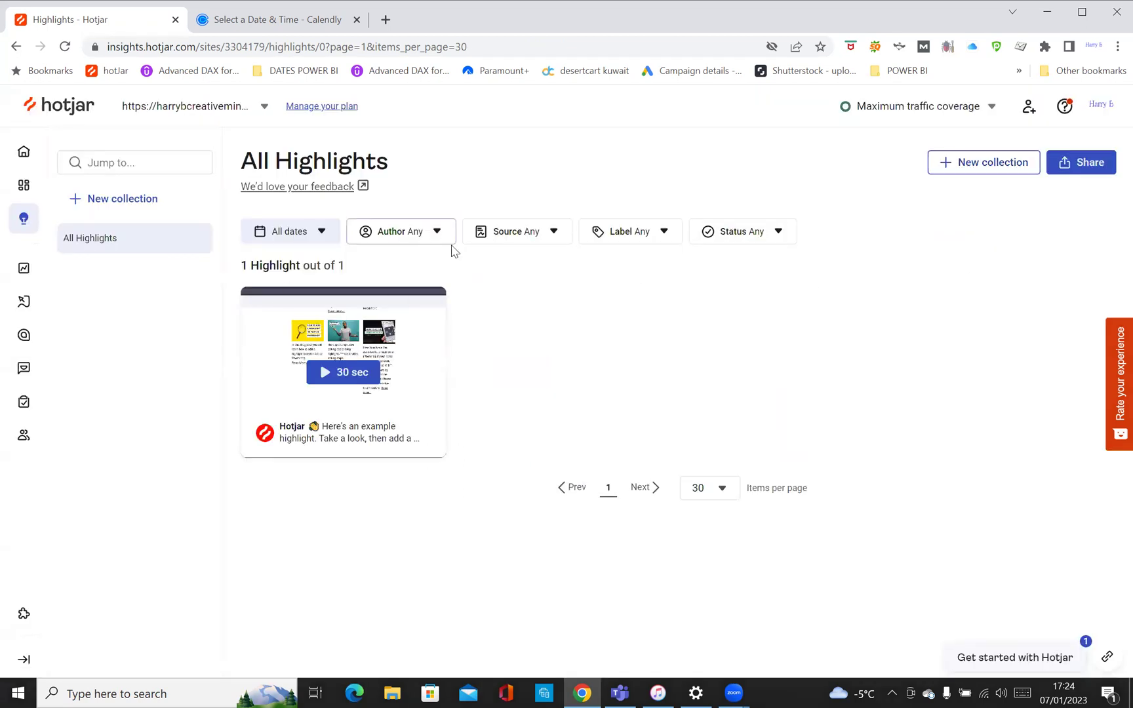
- Check the Highlights source and status filters, then open Trends to see its Observe Scale upgrade prompt
{"action": "left_click", "coordinate": [521, 230]}
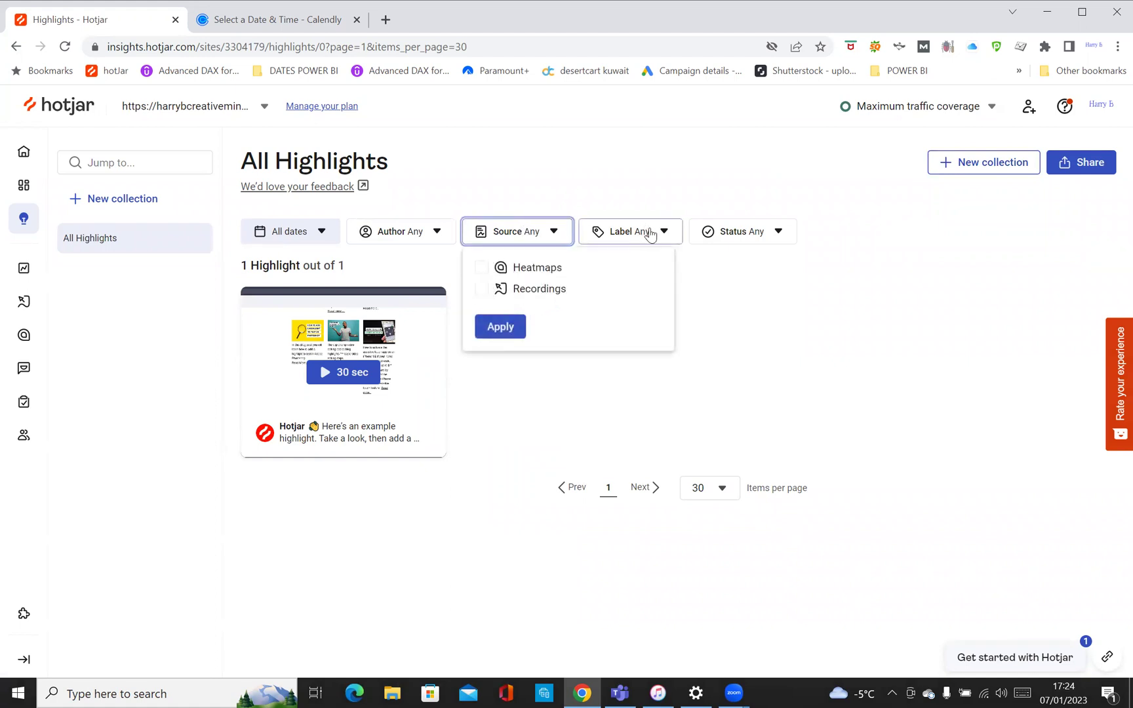
{"action": "left_click", "coordinate": [751, 230]}
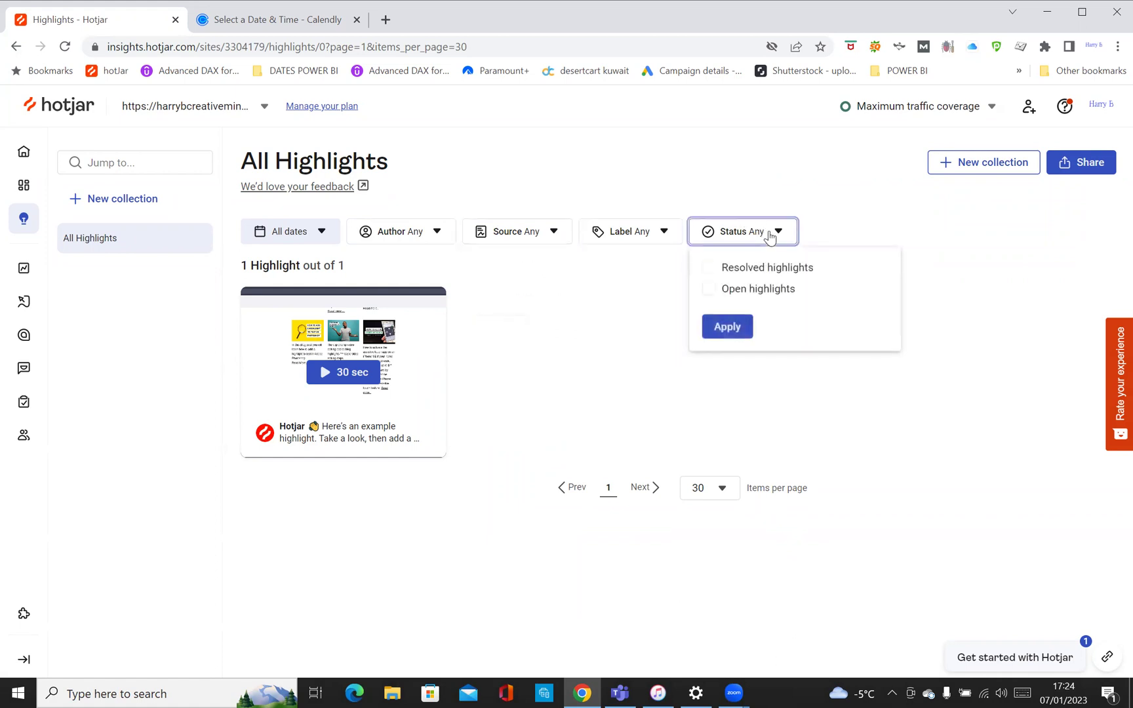
{"action": "left_click", "coordinate": [721, 210]}
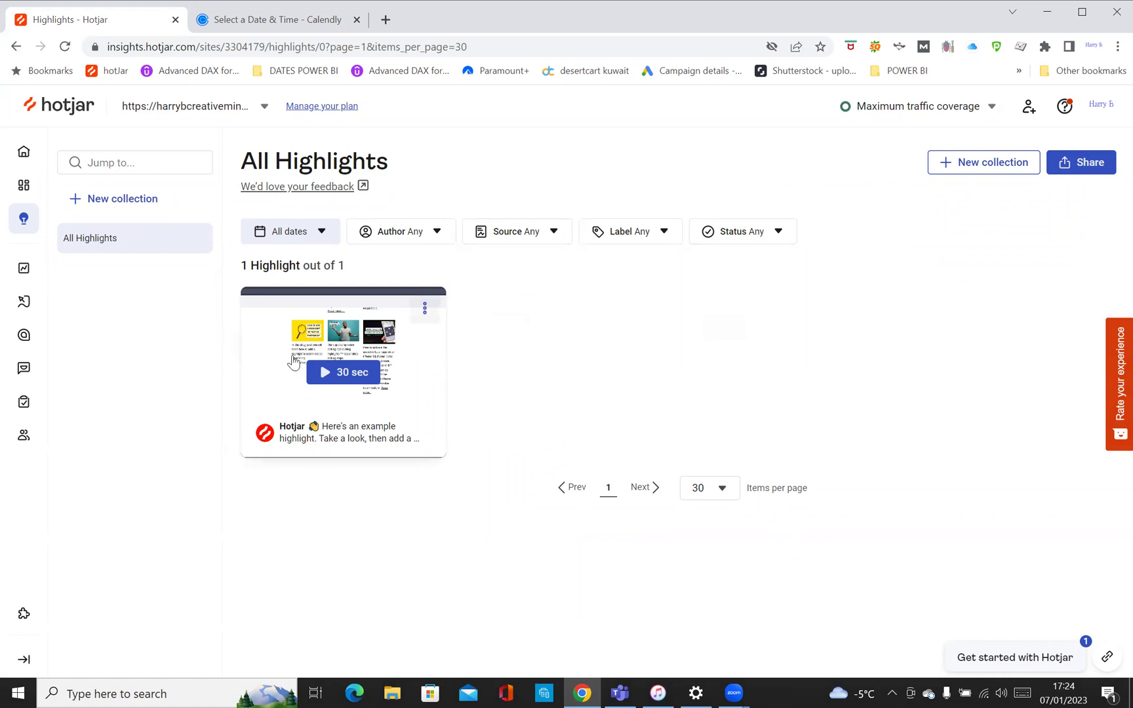
{"action": "left_click", "coordinate": [24, 269]}
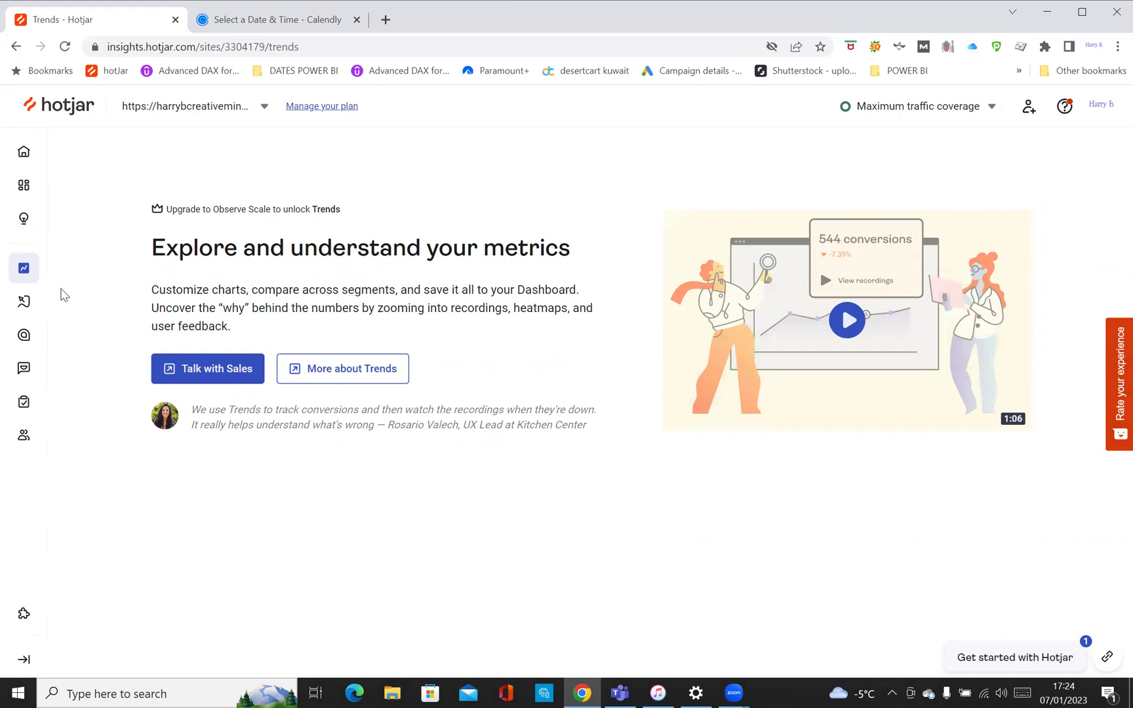
- Open Recordings to list the site's 4 sessions from Canada and Bangladesh
{"action": "left_click", "coordinate": [23, 303]}
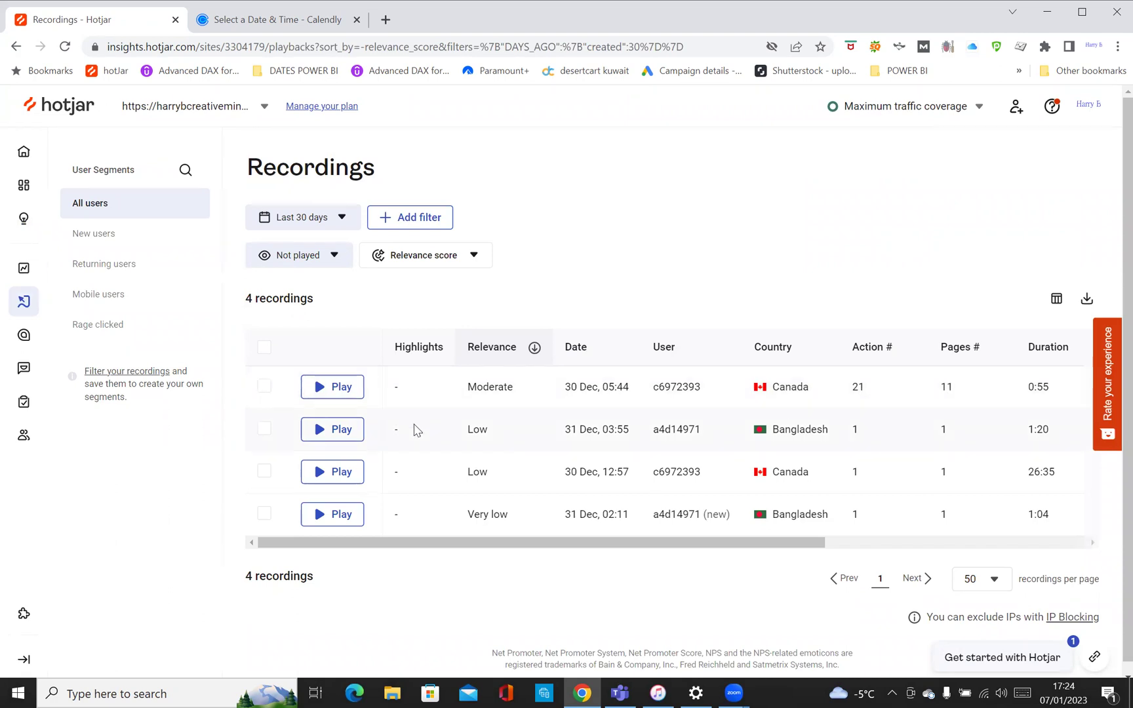
- Play the 1:20 Bangladesh recording from 31 Dec, 03:55 and skip ahead to about 0:58
{"action": "left_click", "coordinate": [337, 432]}
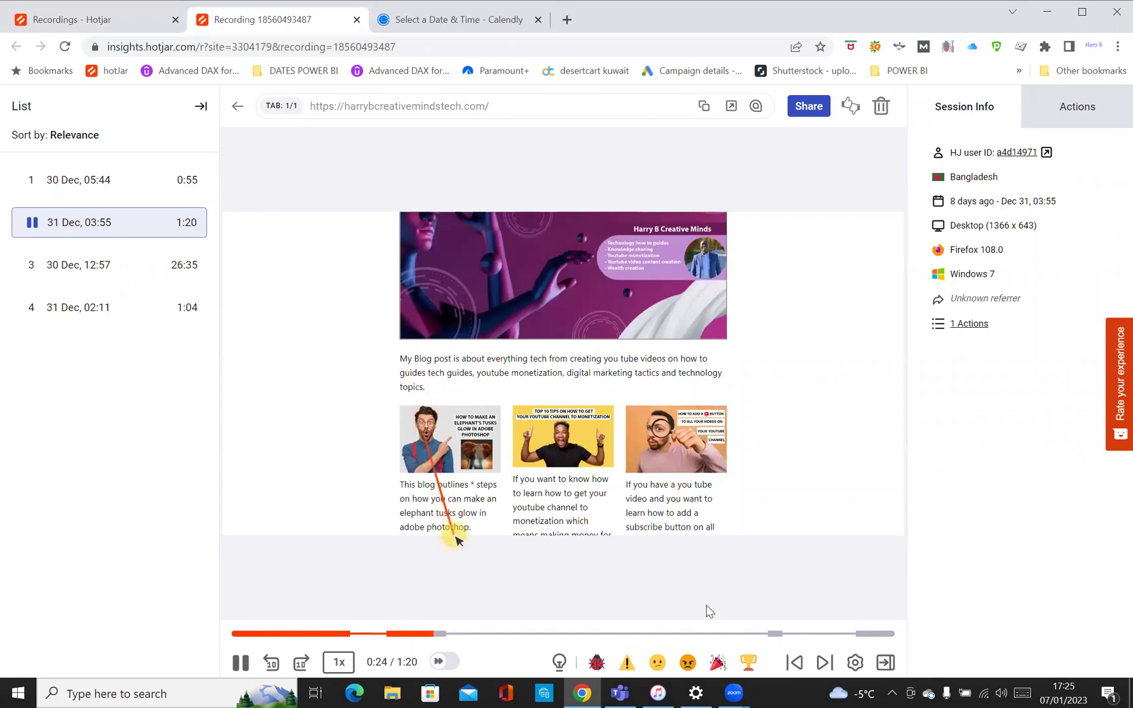
{"action": "left_click", "coordinate": [720, 633]}
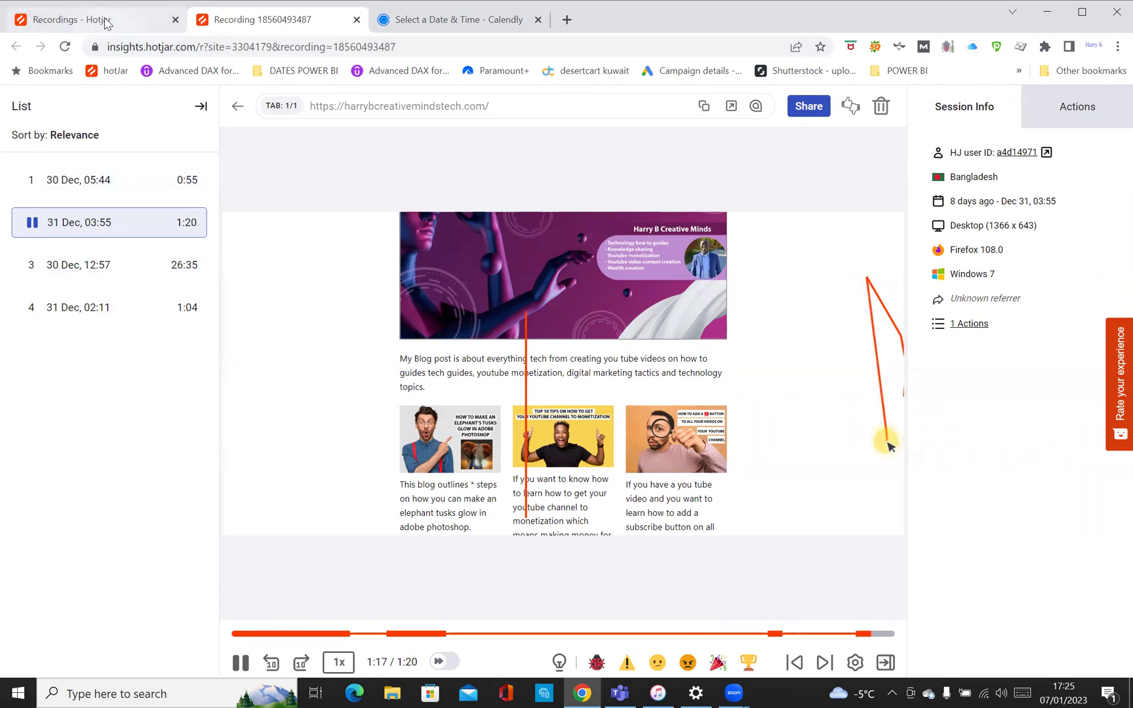
- Return to the Recordings tab and review the homepage heatmap's 5 clicks and 5:27 average time on page
{"action": "left_click", "coordinate": [108, 24]}
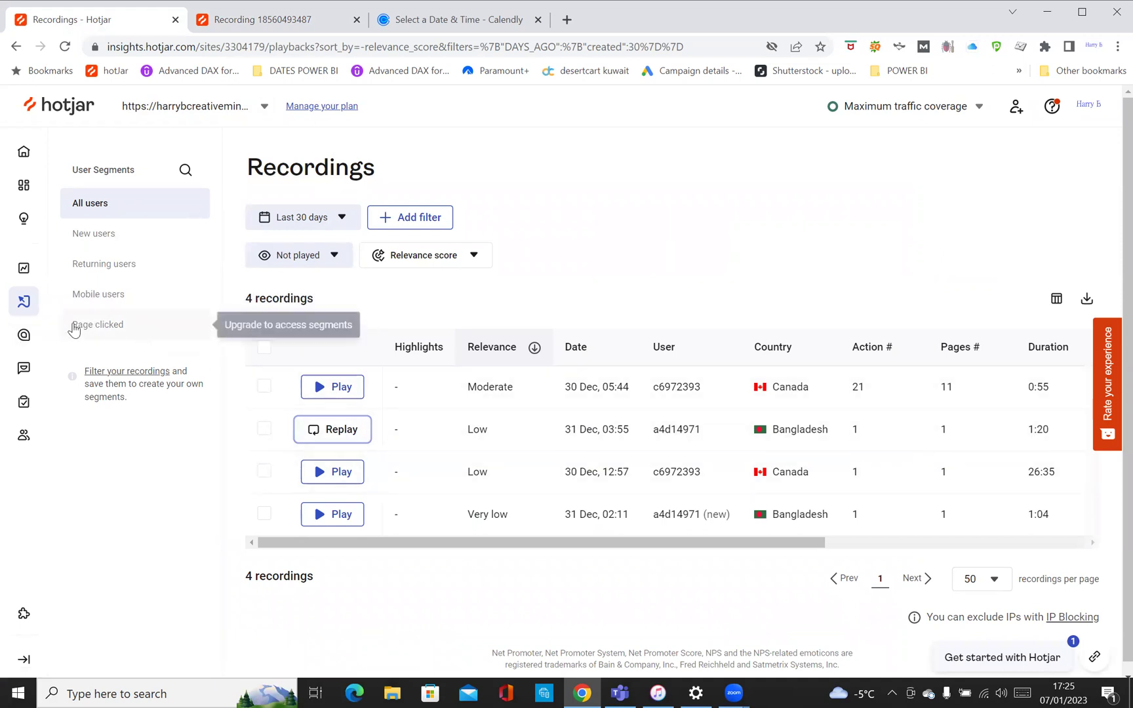
{"action": "left_click", "coordinate": [22, 336]}
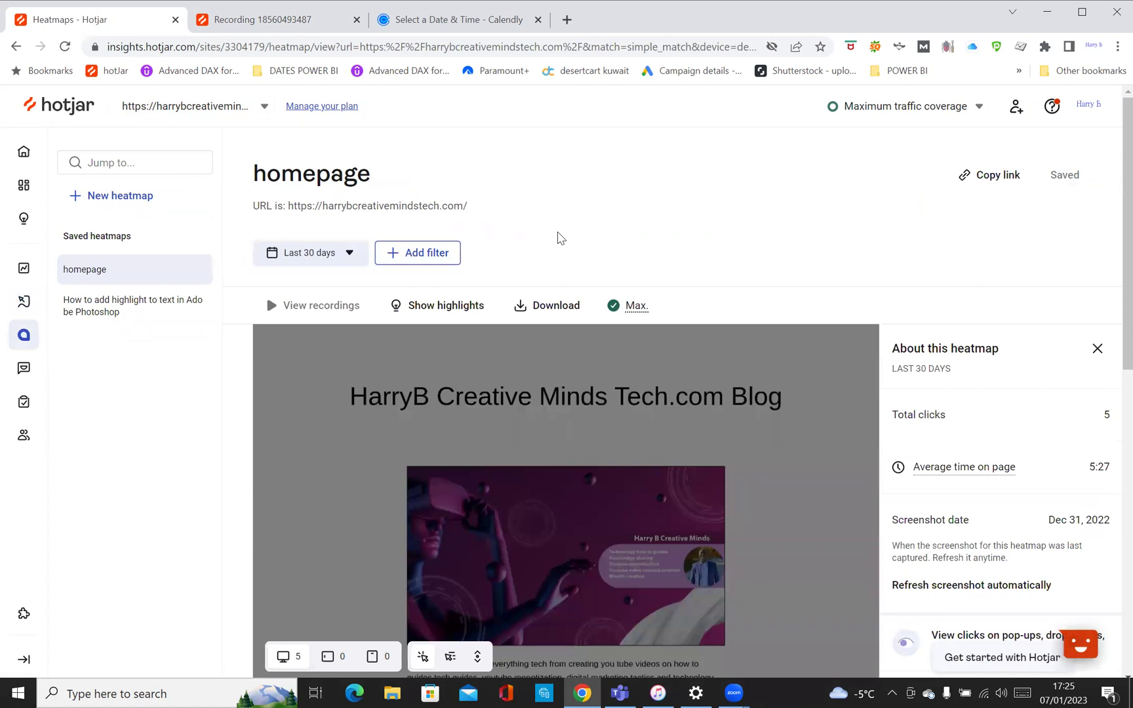
{"action": "scroll", "coordinate": [508, 254], "scroll_direction": "down", "scroll_amount": 1}
{"action": "scroll", "coordinate": [501, 255], "scroll_direction": "up", "scroll_amount": 1}
{"action": "scroll", "coordinate": [449, 267], "scroll_direction": "down", "scroll_amount": 1}
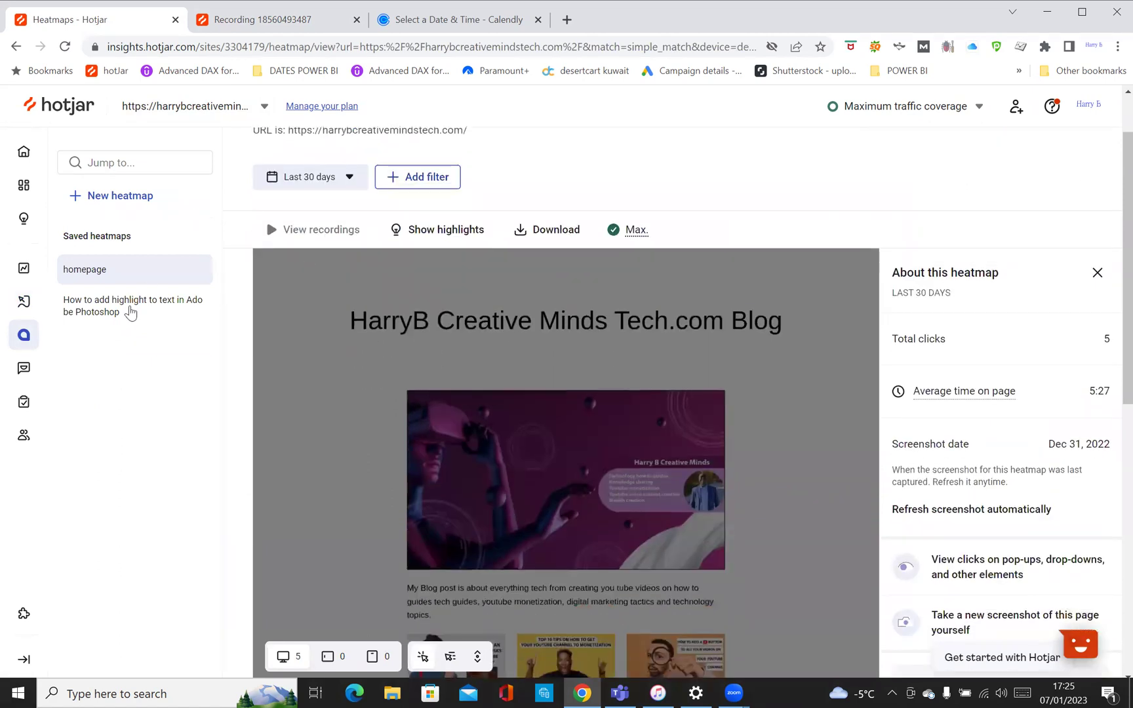
{"action": "left_click", "coordinate": [24, 369]}
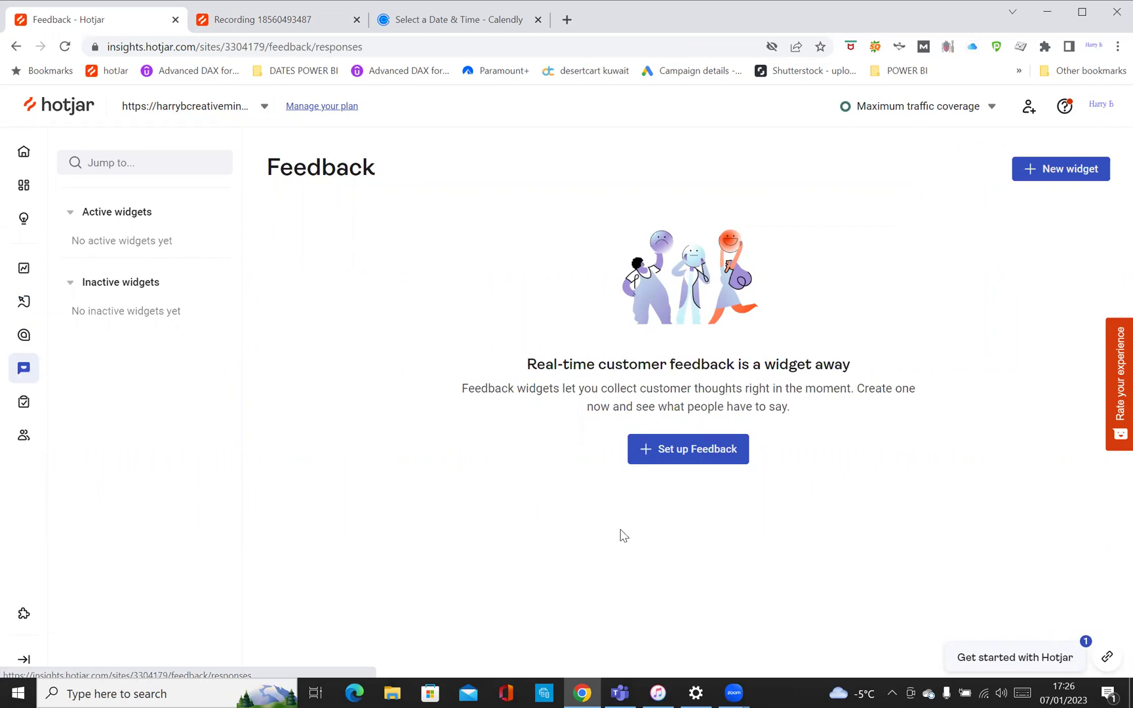
{"action": "left_click", "coordinate": [687, 461]}
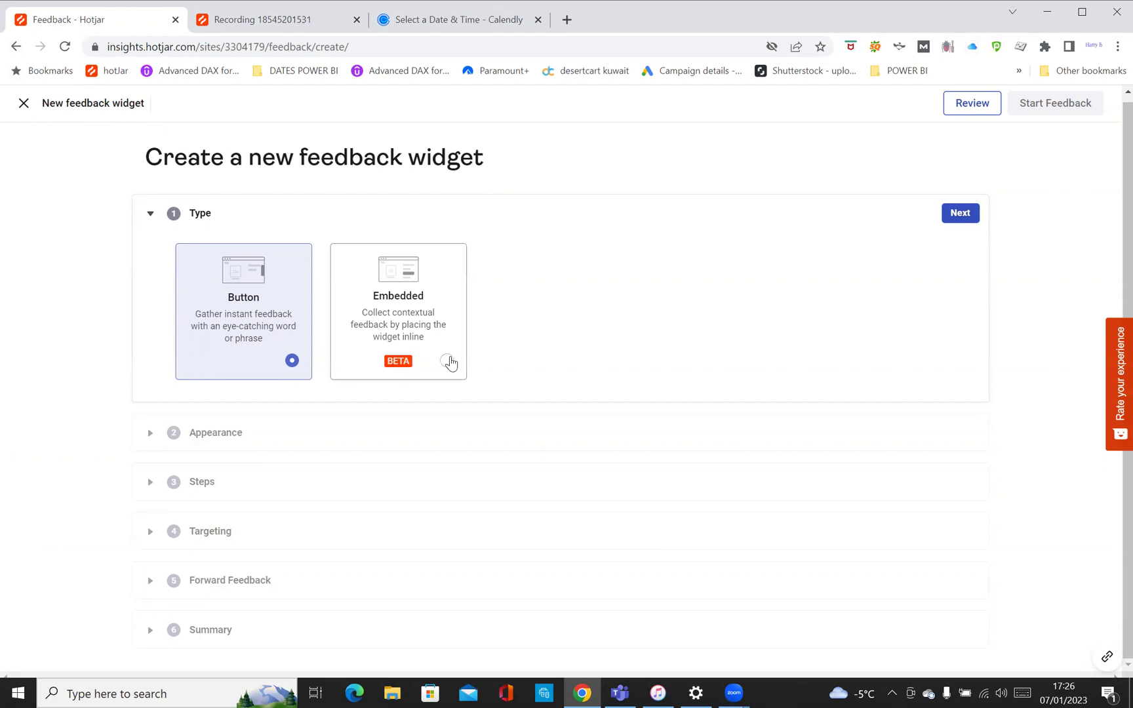
{"action": "left_click", "coordinate": [447, 361]}
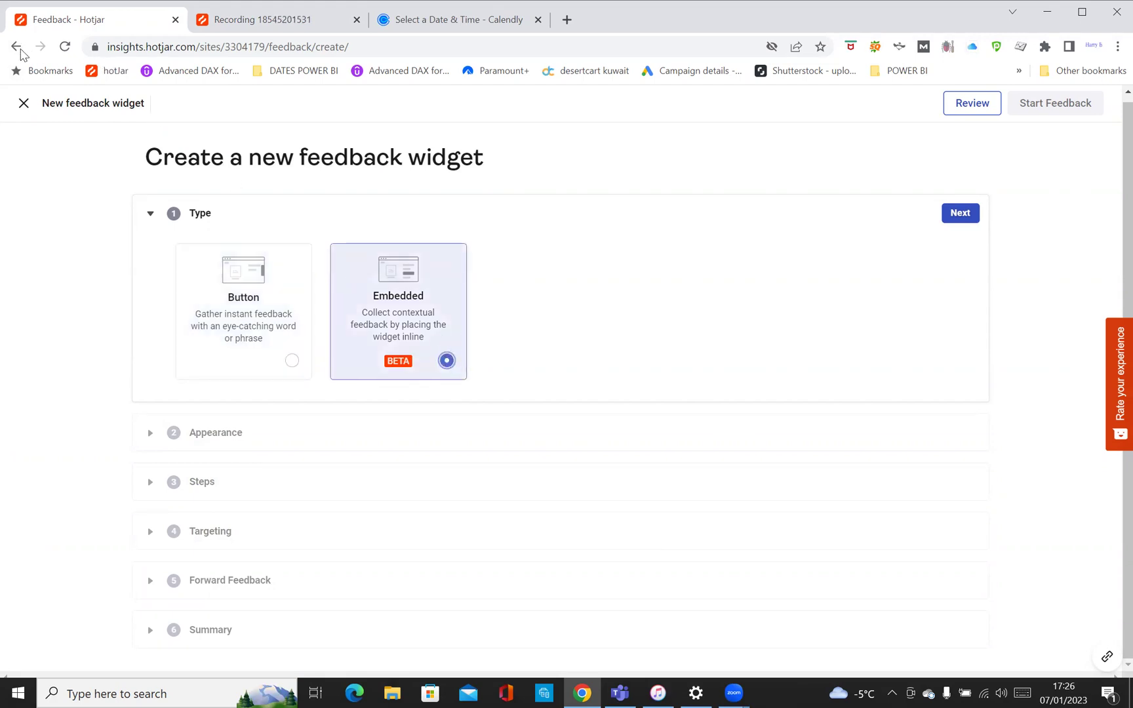
{"action": "left_click", "coordinate": [16, 47]}
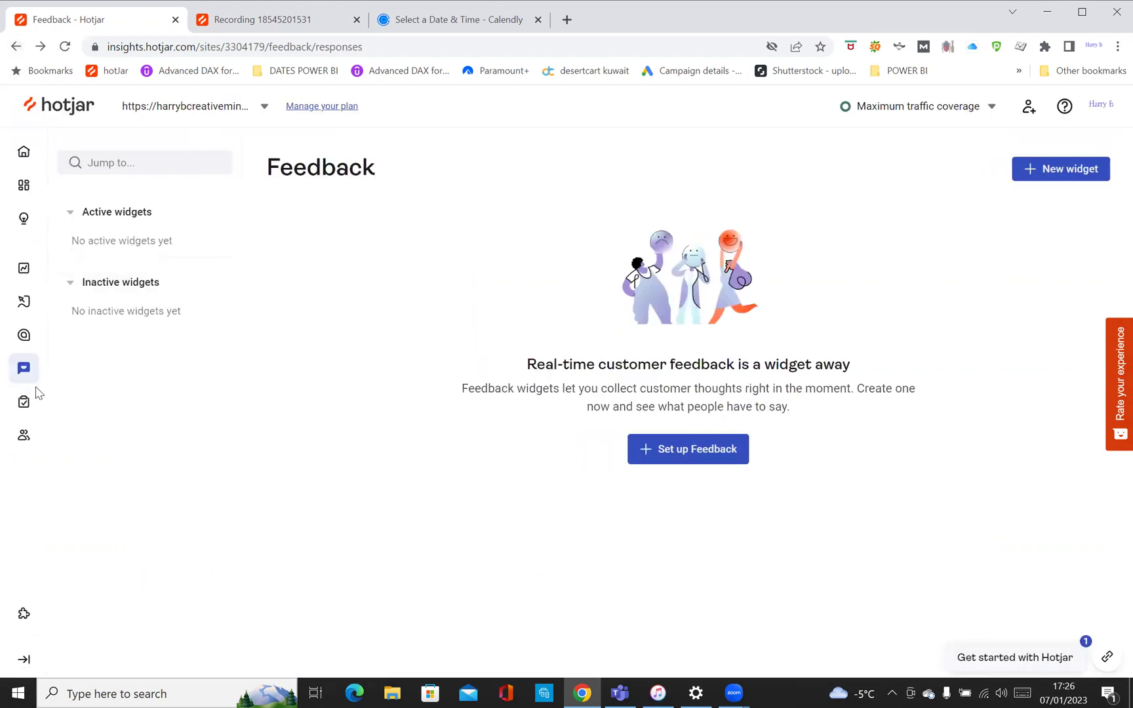
- Start a new survey, preview the Feedback question template, and leave without creating it
{"action": "left_click", "coordinate": [25, 402]}
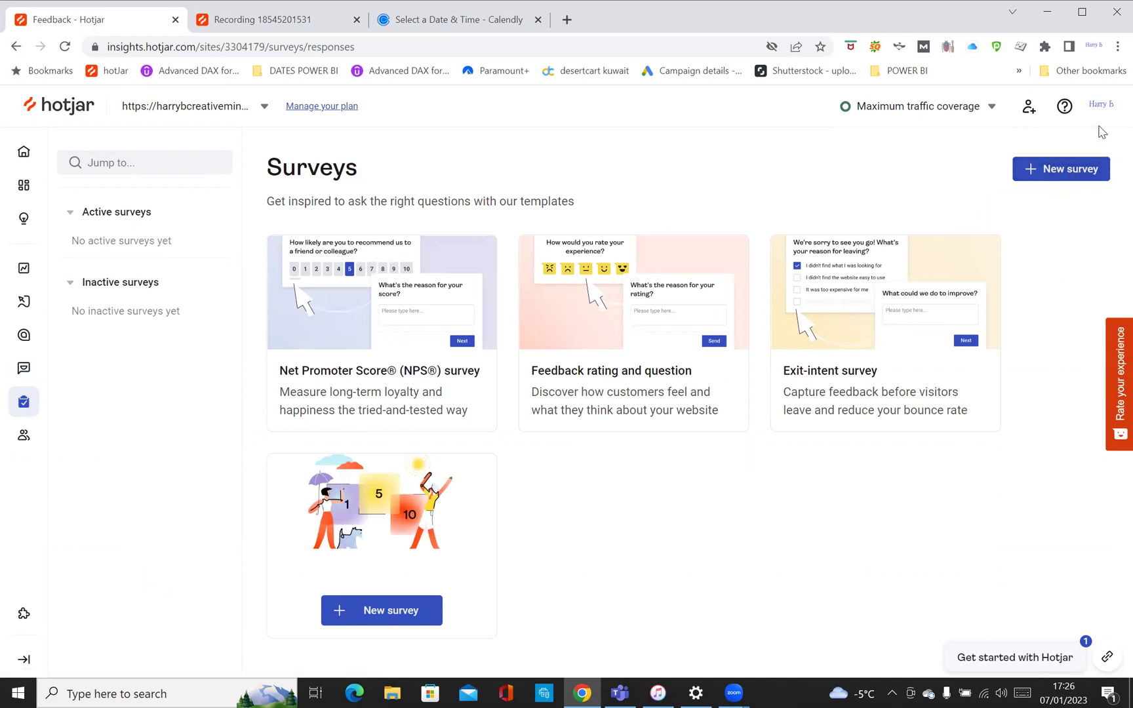
{"action": "left_click", "coordinate": [1062, 169]}
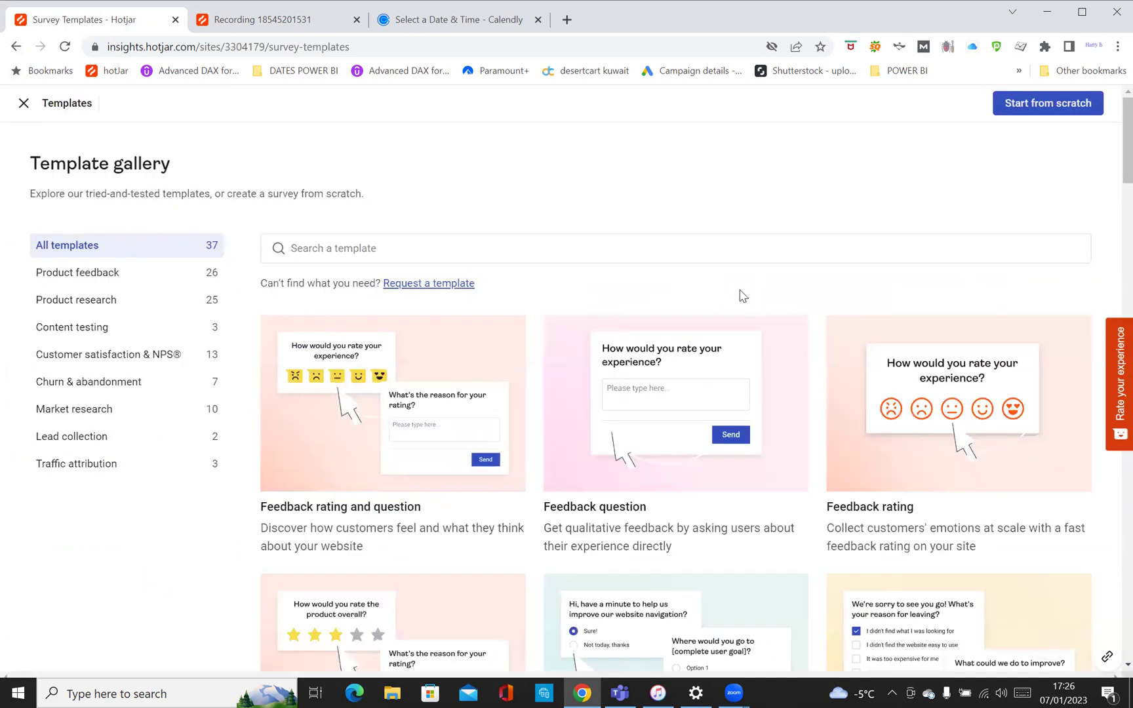
{"action": "scroll", "coordinate": [741, 296], "scroll_direction": "down", "scroll_amount": 2}
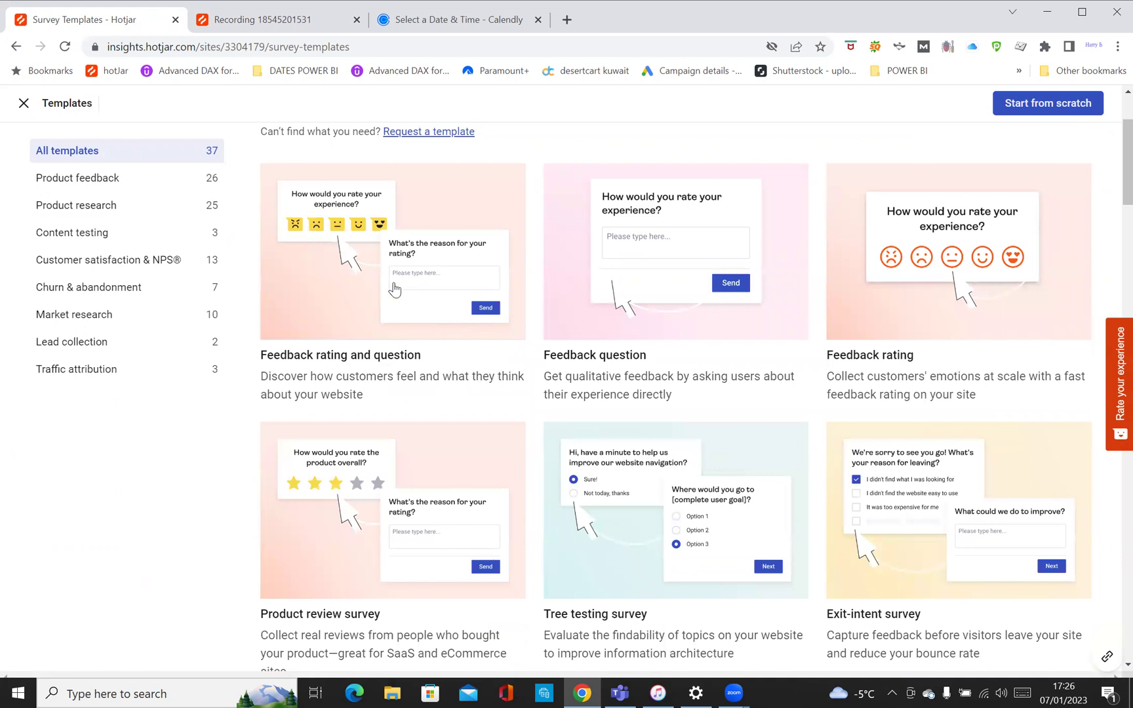
{"action": "left_click", "coordinate": [655, 281]}
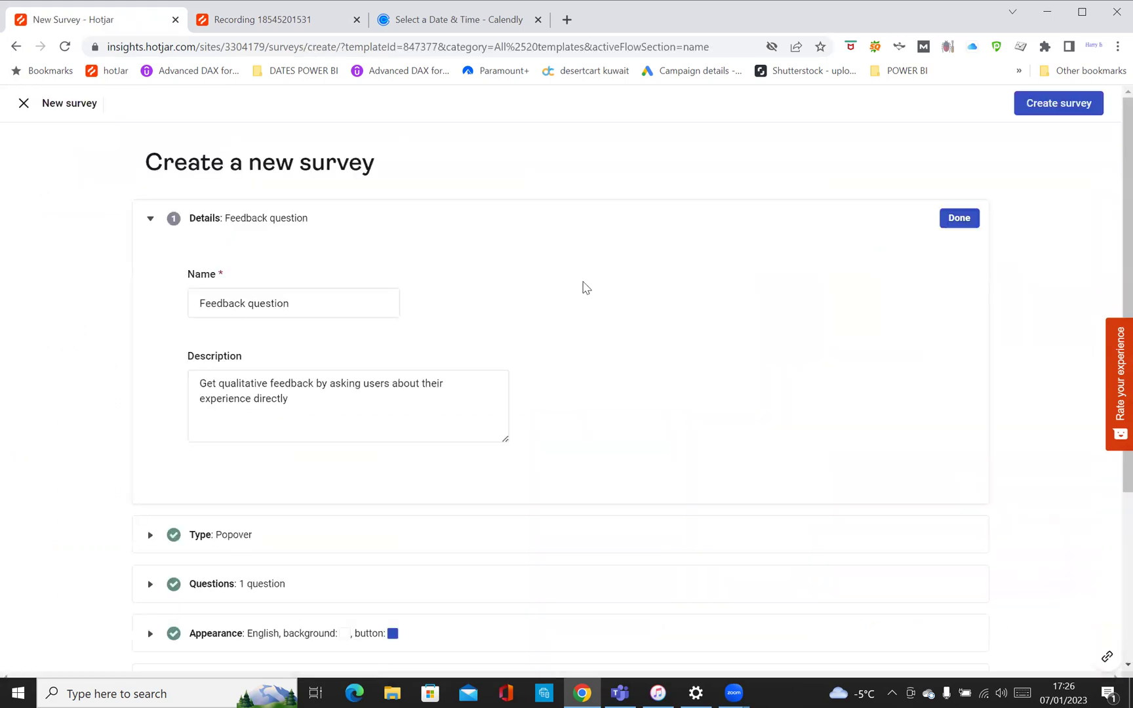
{"action": "scroll", "coordinate": [585, 288], "scroll_direction": "down", "scroll_amount": 4}
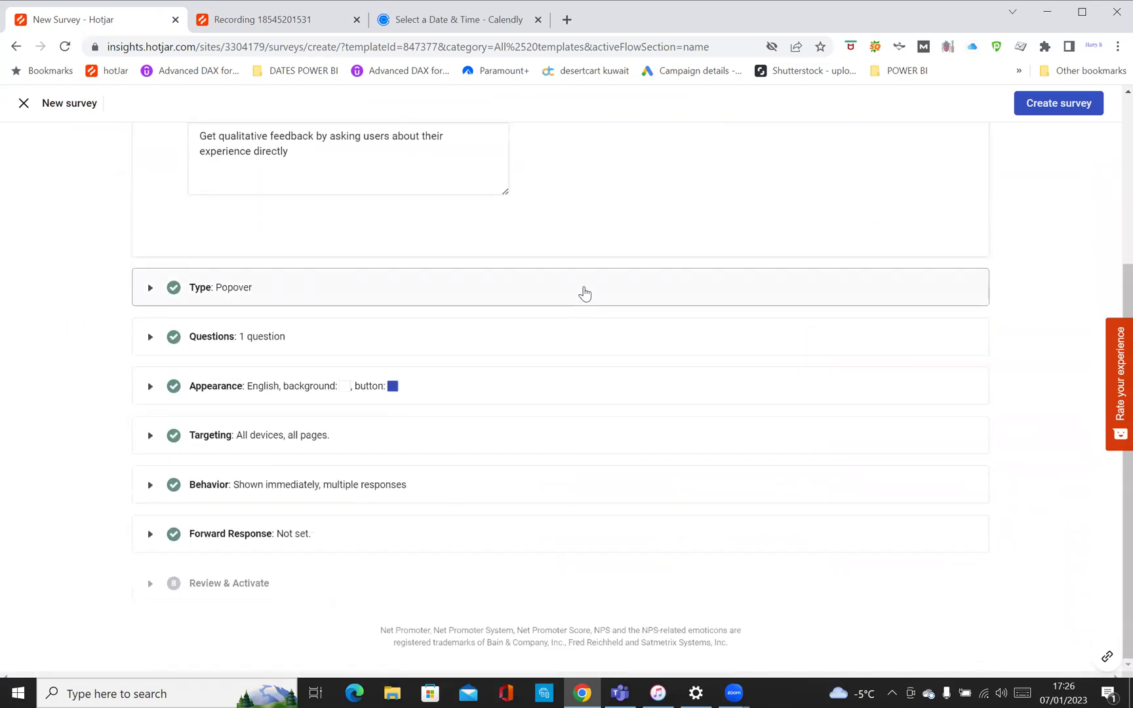
{"action": "scroll", "coordinate": [585, 293], "scroll_direction": "up", "scroll_amount": 4}
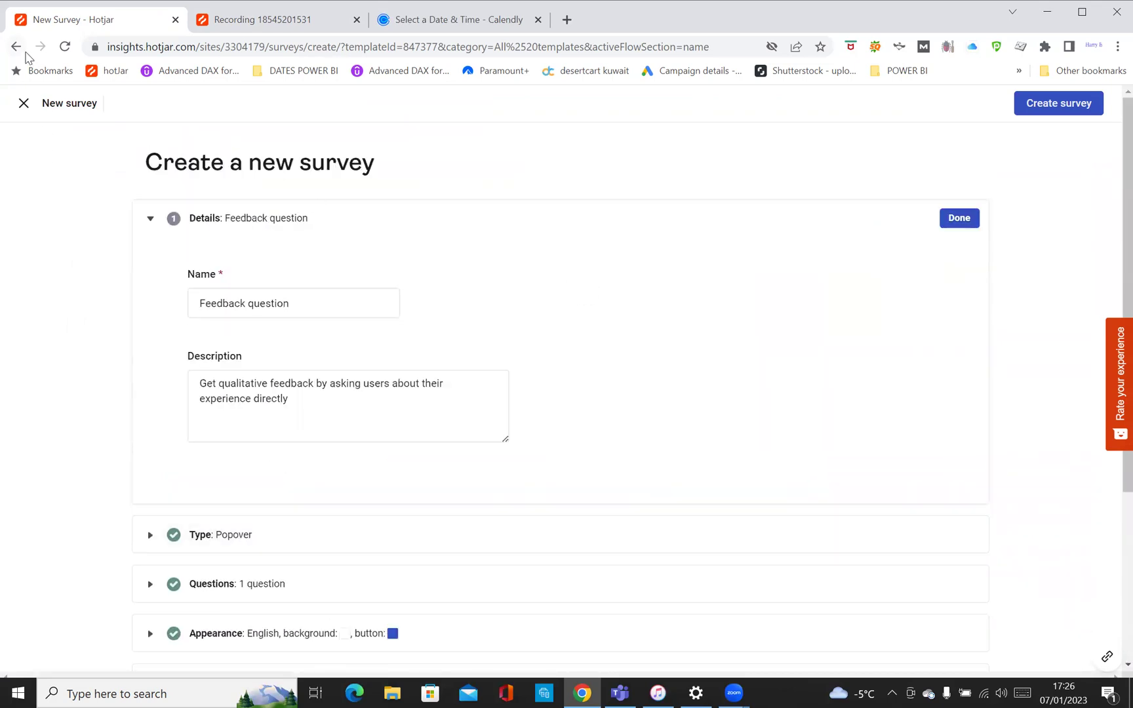
{"action": "left_click", "coordinate": [22, 53]}
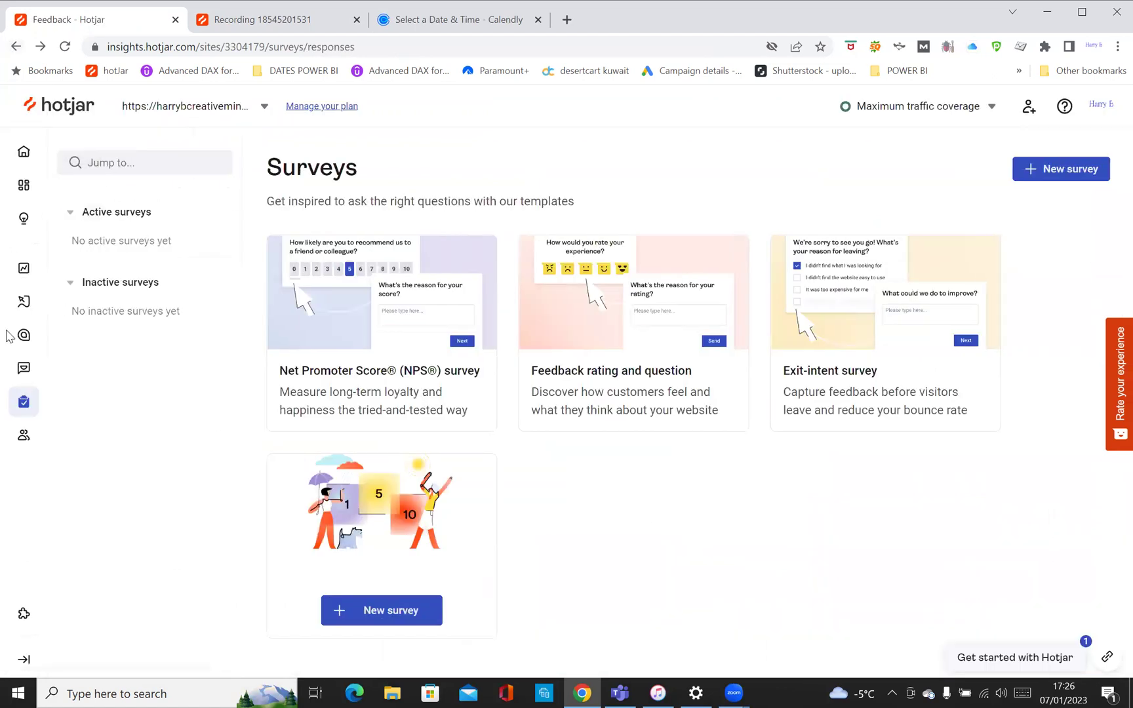
- Accept the Engage terms, view its Projects list, then switch back to the main Hotjar tab
{"action": "left_click", "coordinate": [26, 437]}
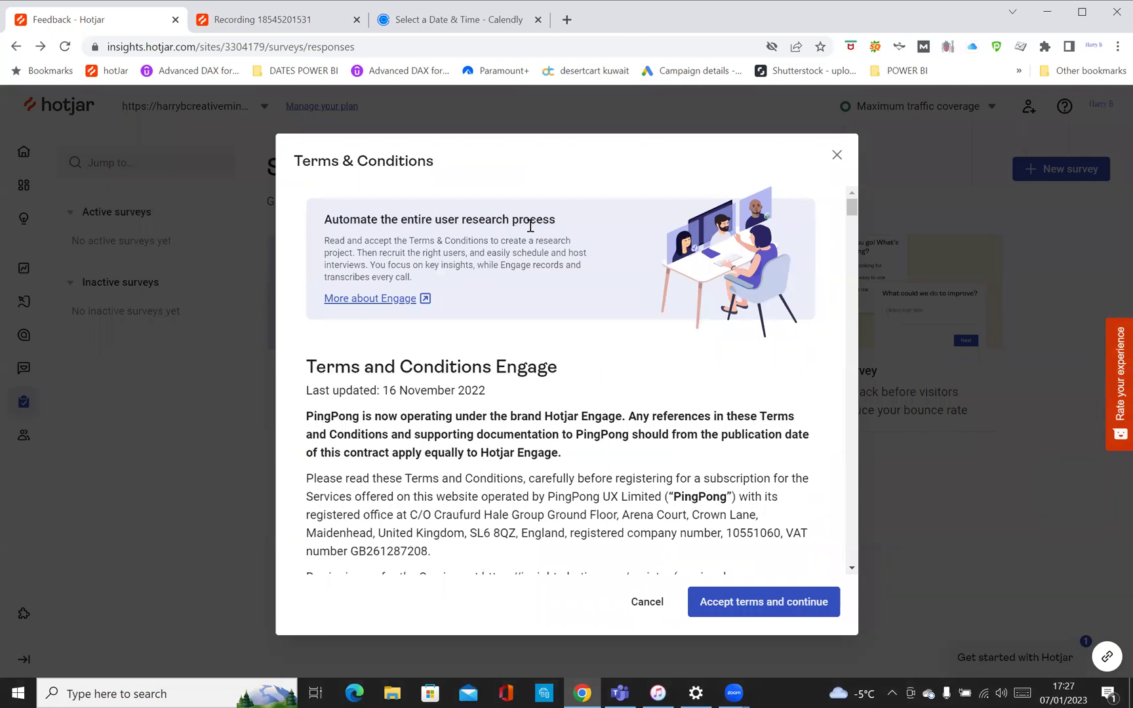
{"action": "scroll", "coordinate": [739, 477], "scroll_direction": "down", "scroll_amount": 10}
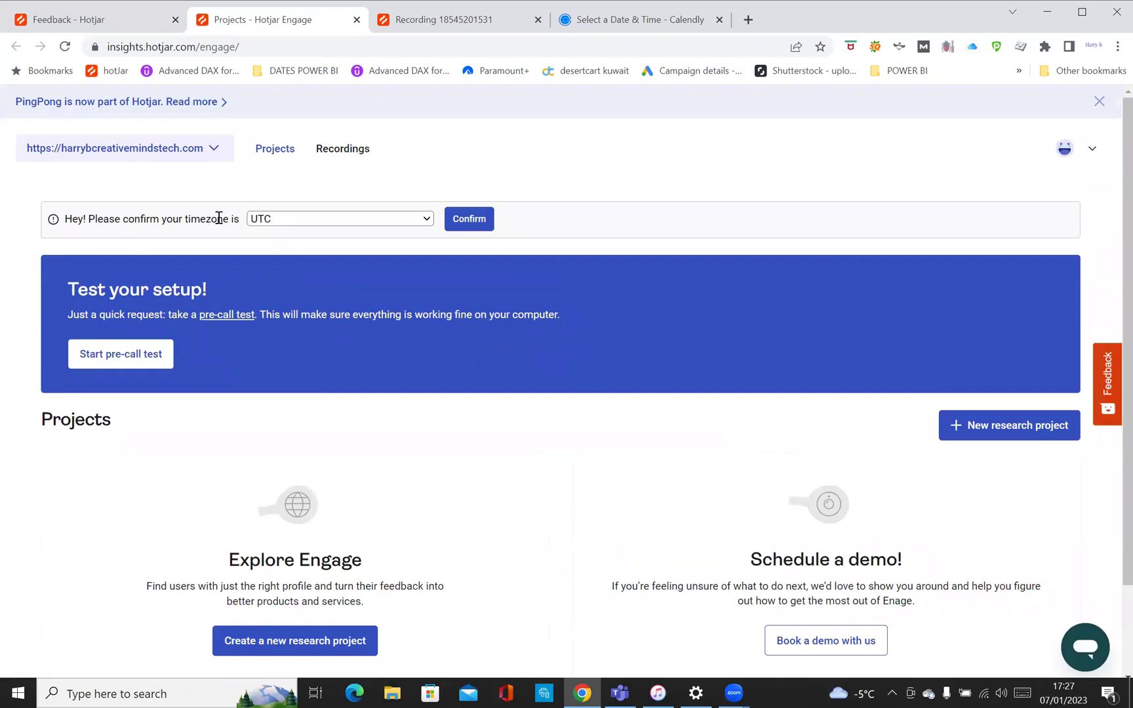
{"action": "scroll", "coordinate": [441, 448], "scroll_direction": "down", "scroll_amount": 2}
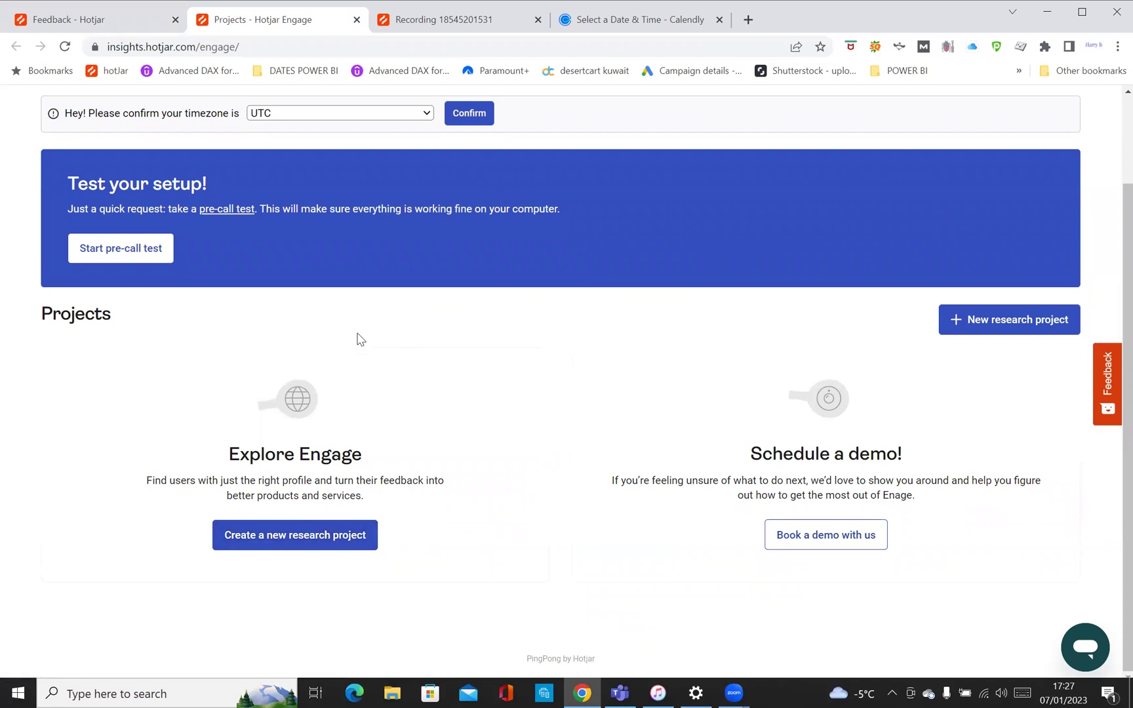
{"action": "scroll", "coordinate": [360, 339], "scroll_direction": "up", "scroll_amount": 1}
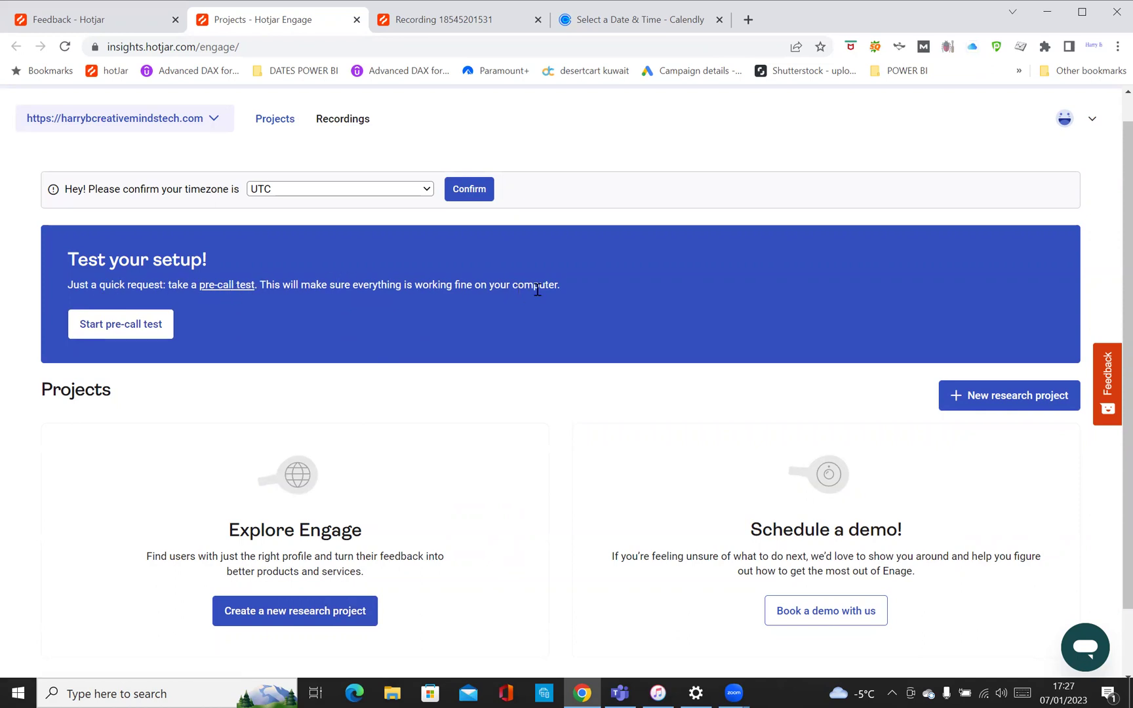
{"action": "left_click", "coordinate": [278, 120]}
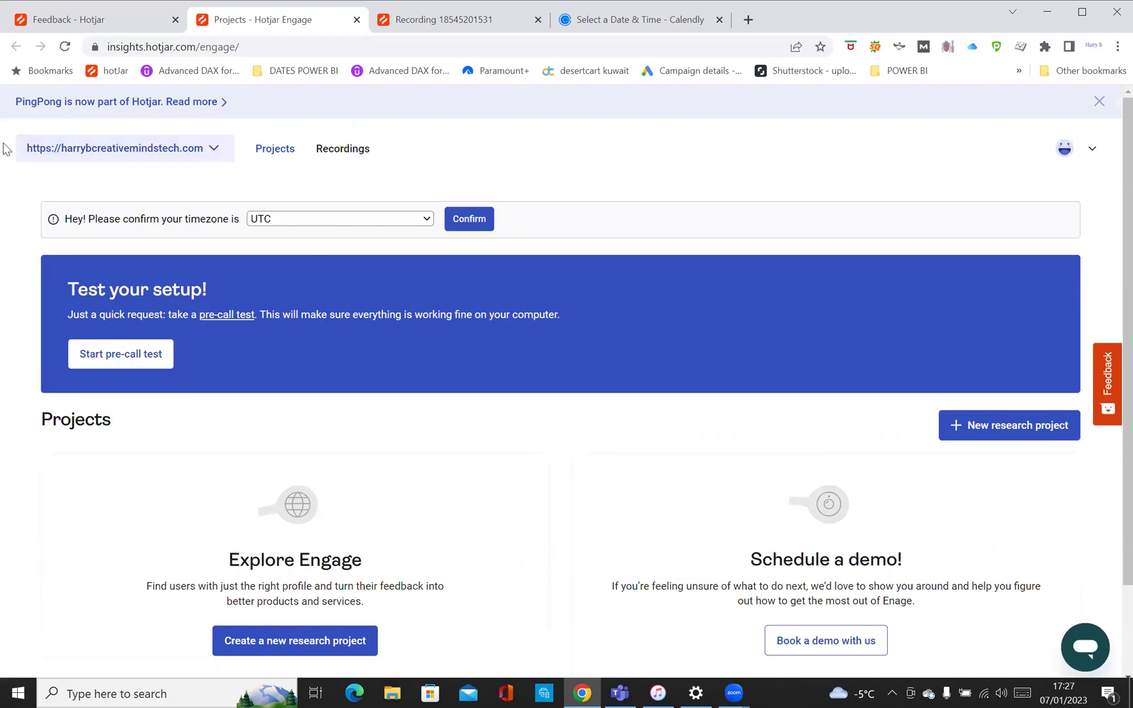
{"action": "left_click", "coordinate": [113, 25]}
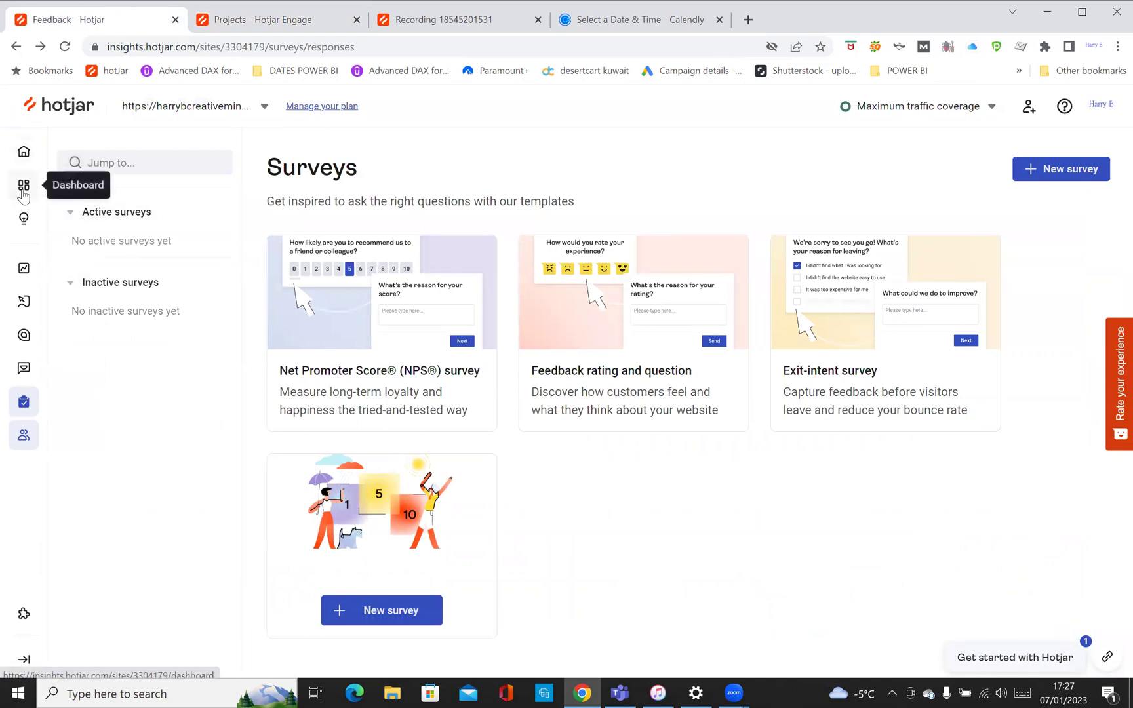
- Cycle through the Highlights, Trends, Recordings, Heatmaps, Feedback and Surveys pages, then return to the dashboard tab
{"action": "left_click", "coordinate": [24, 223]}
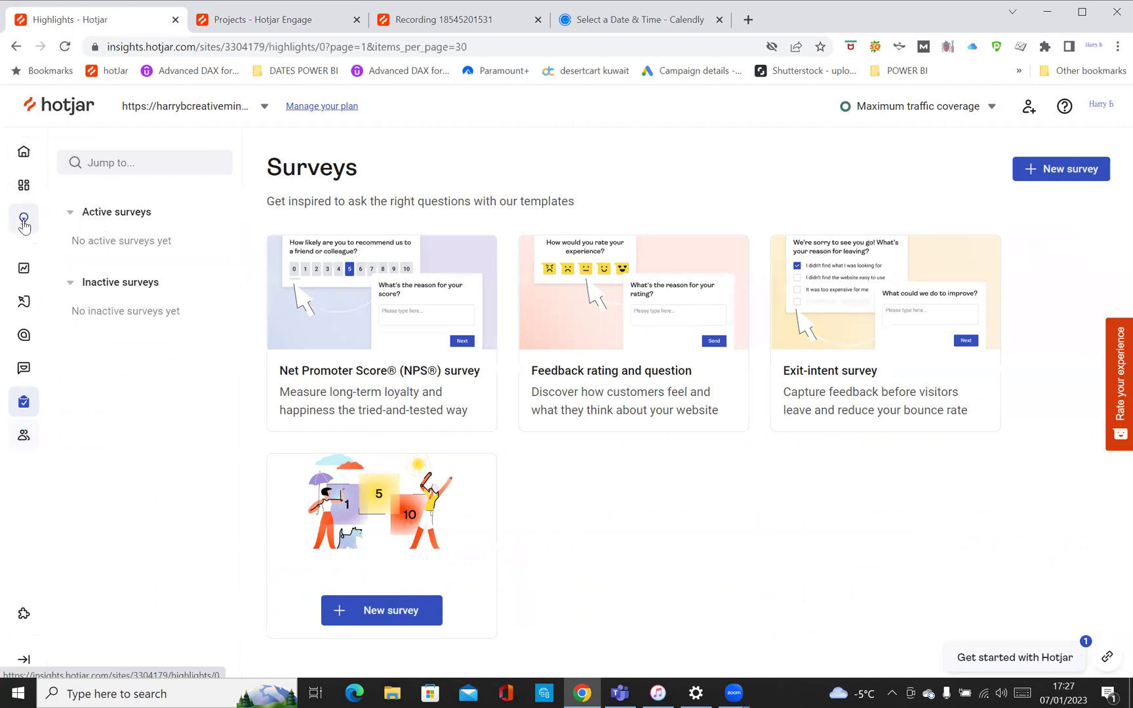
{"action": "left_click", "coordinate": [24, 270]}
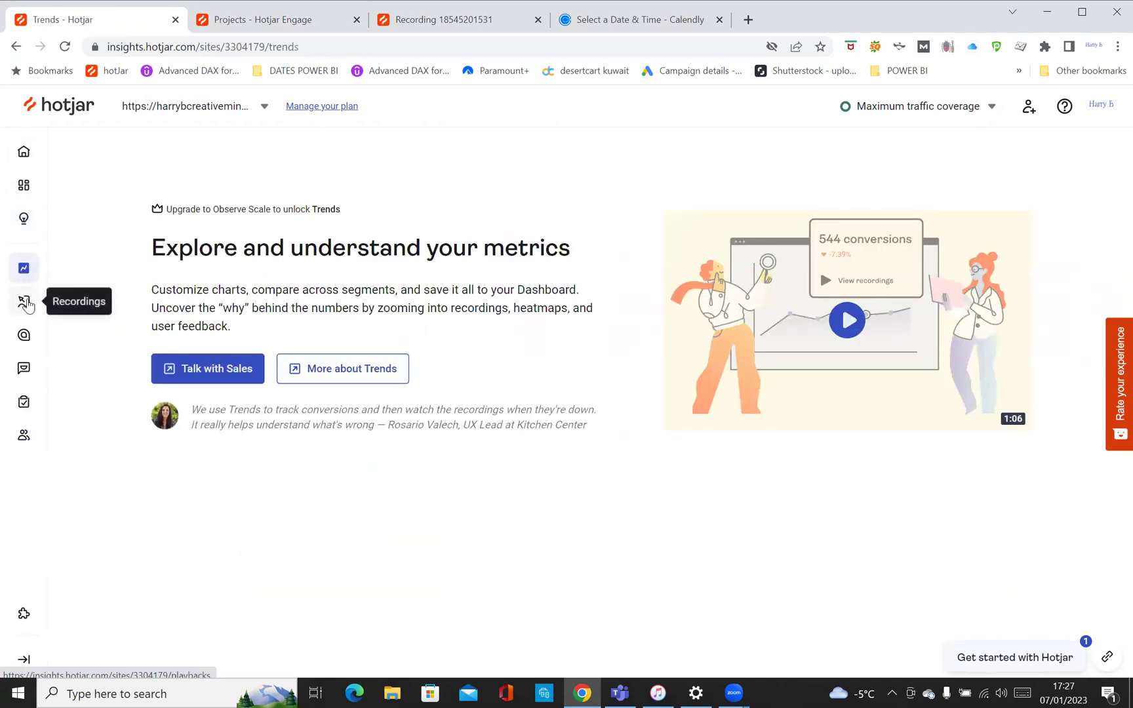
{"action": "left_click", "coordinate": [24, 302]}
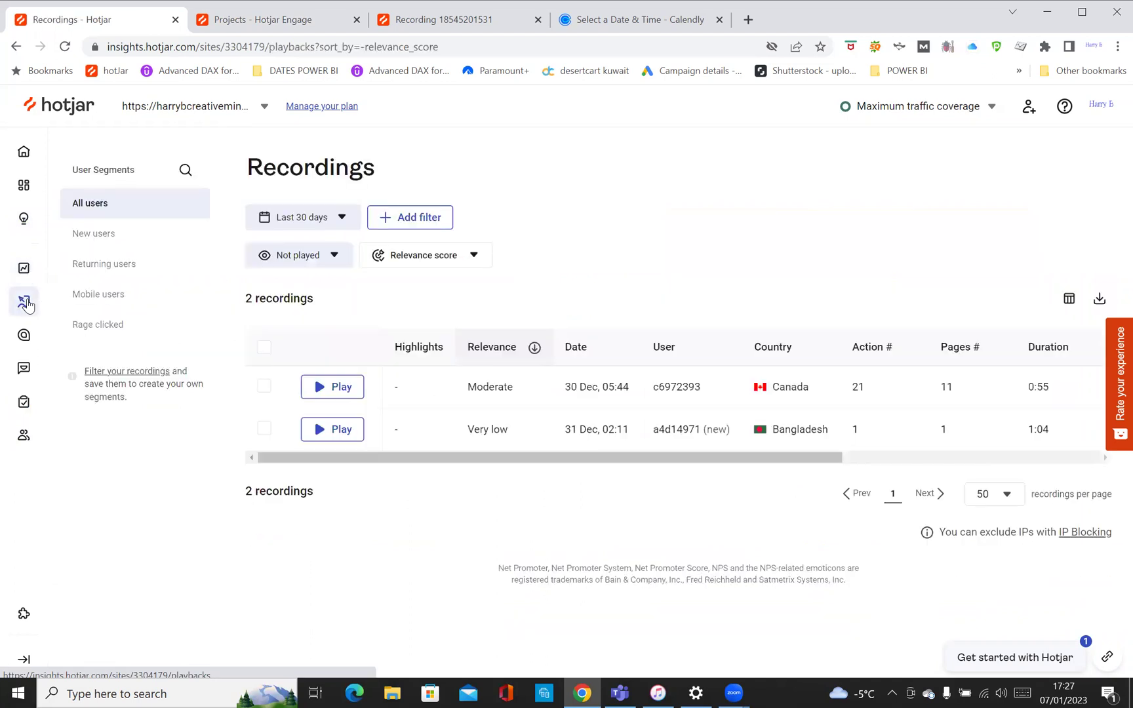
{"action": "left_click", "coordinate": [23, 335]}
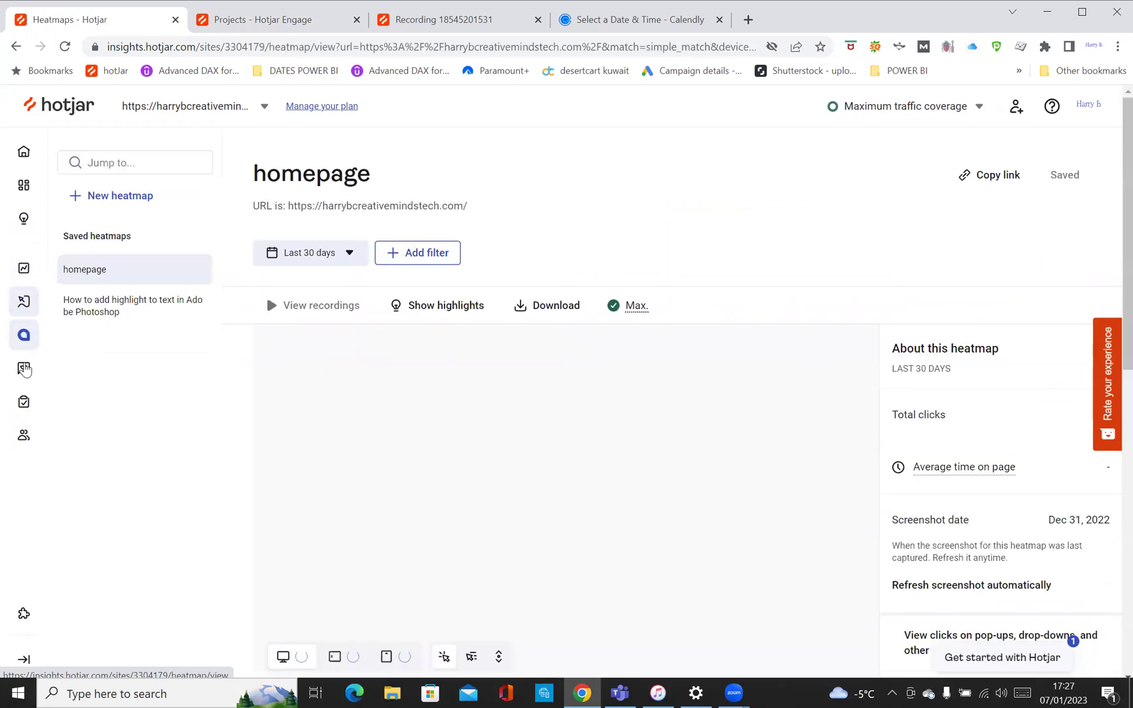
{"action": "left_click", "coordinate": [24, 369]}
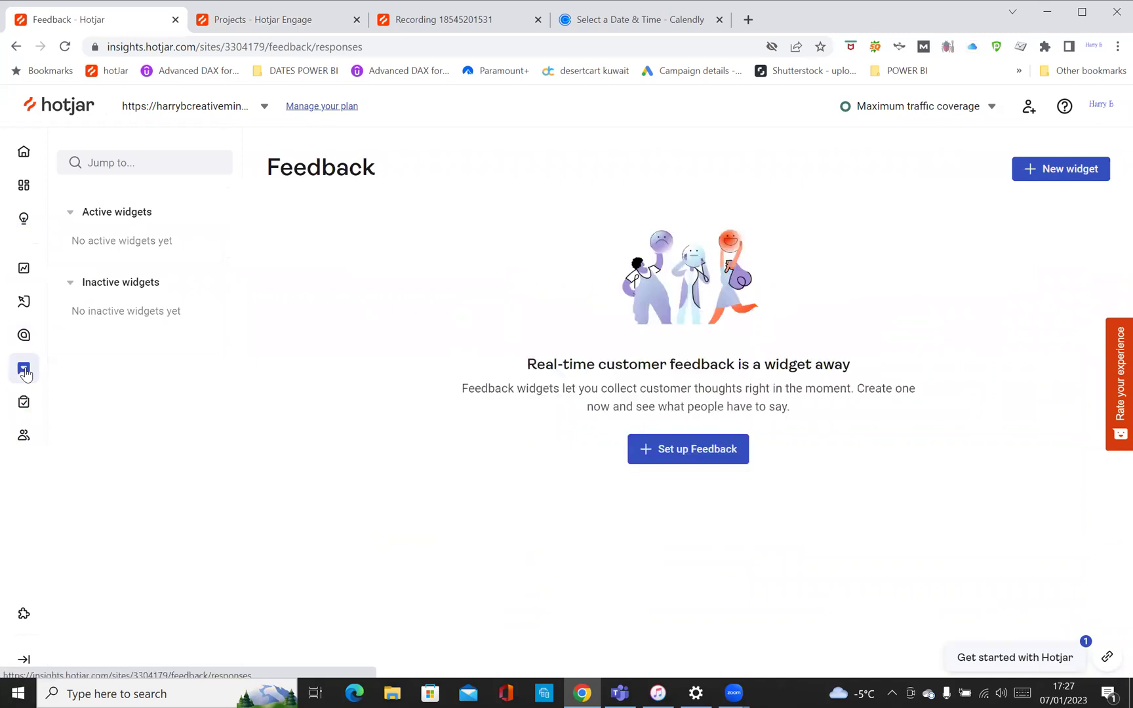
{"action": "left_click", "coordinate": [24, 399]}
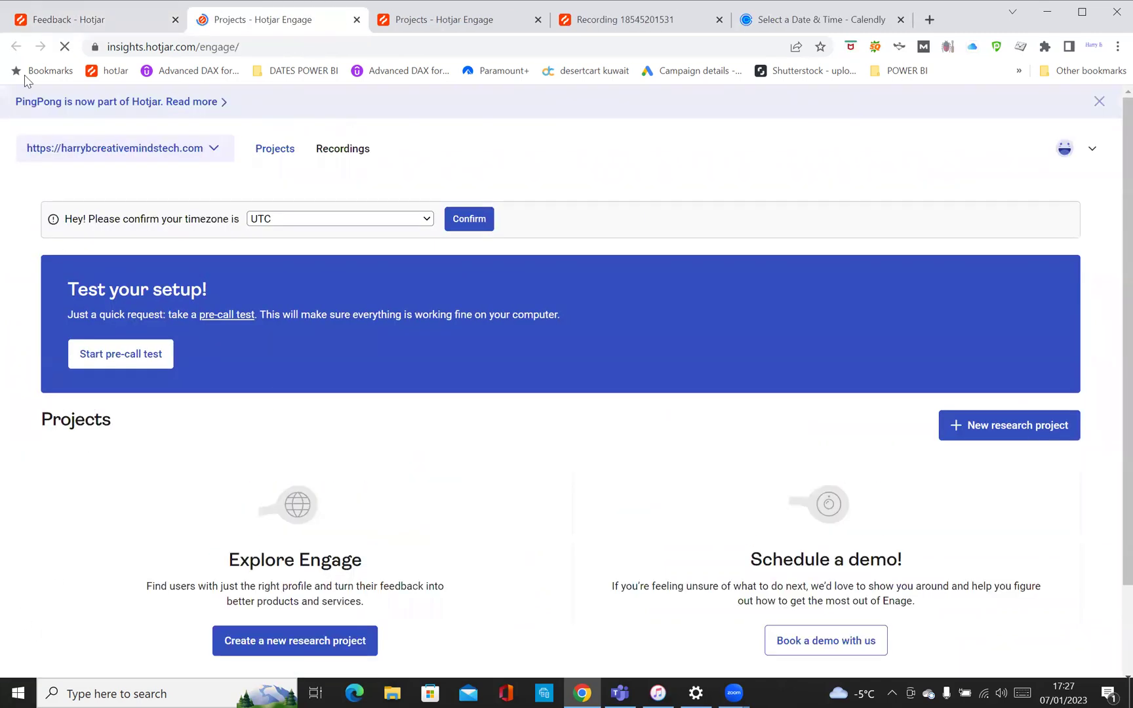
{"action": "left_click", "coordinate": [80, 25]}
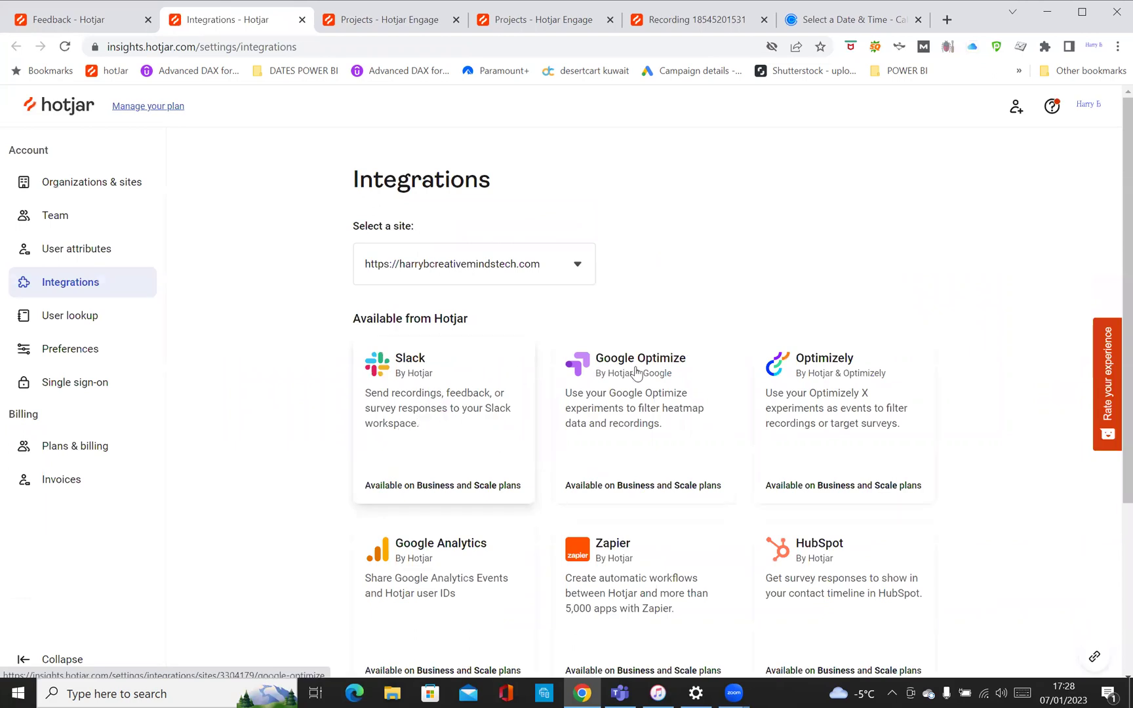
- Read through the Google Analytics integration details and return to the integrations list
{"action": "scroll", "coordinate": [722, 327], "scroll_direction": "down", "scroll_amount": 3}
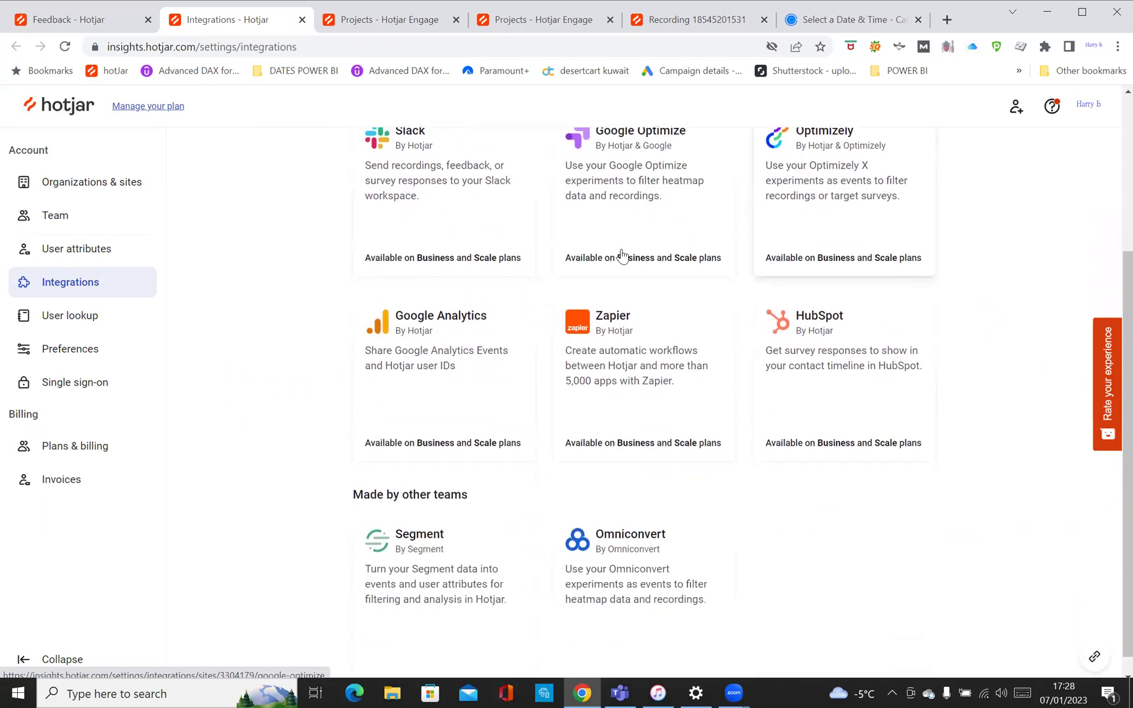
{"action": "left_click", "coordinate": [479, 333]}
{"action": "scroll", "coordinate": [587, 357], "scroll_direction": "down", "scroll_amount": 3}
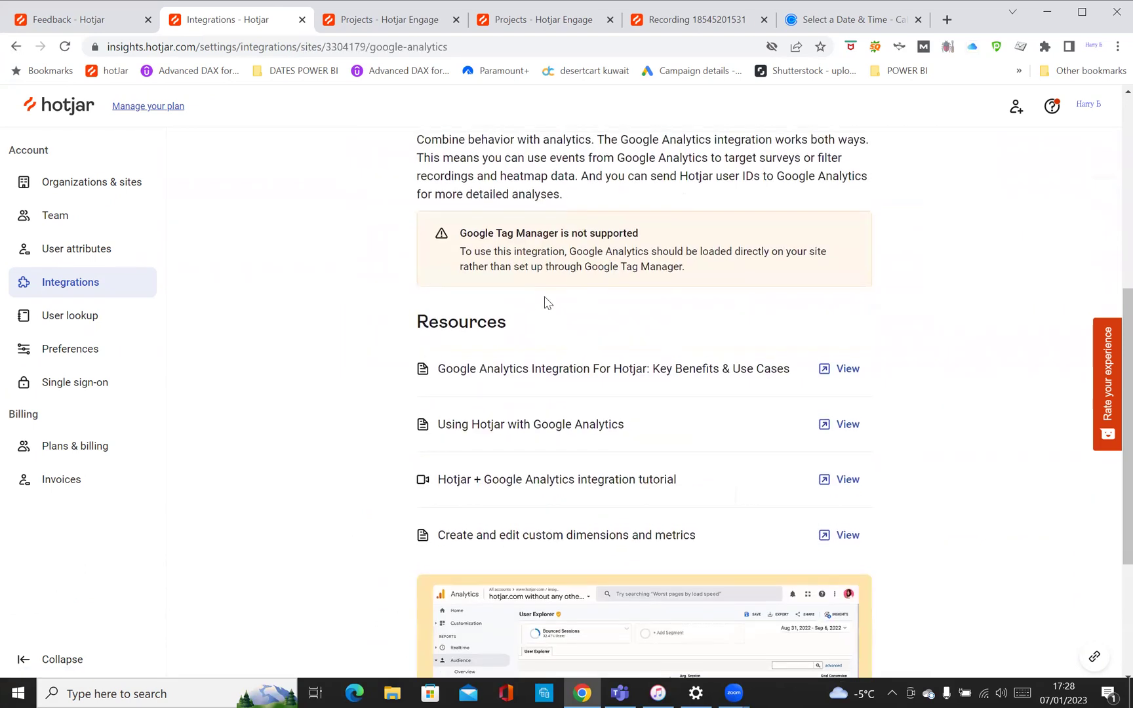
{"action": "scroll", "coordinate": [504, 367], "scroll_direction": "up", "scroll_amount": 1}
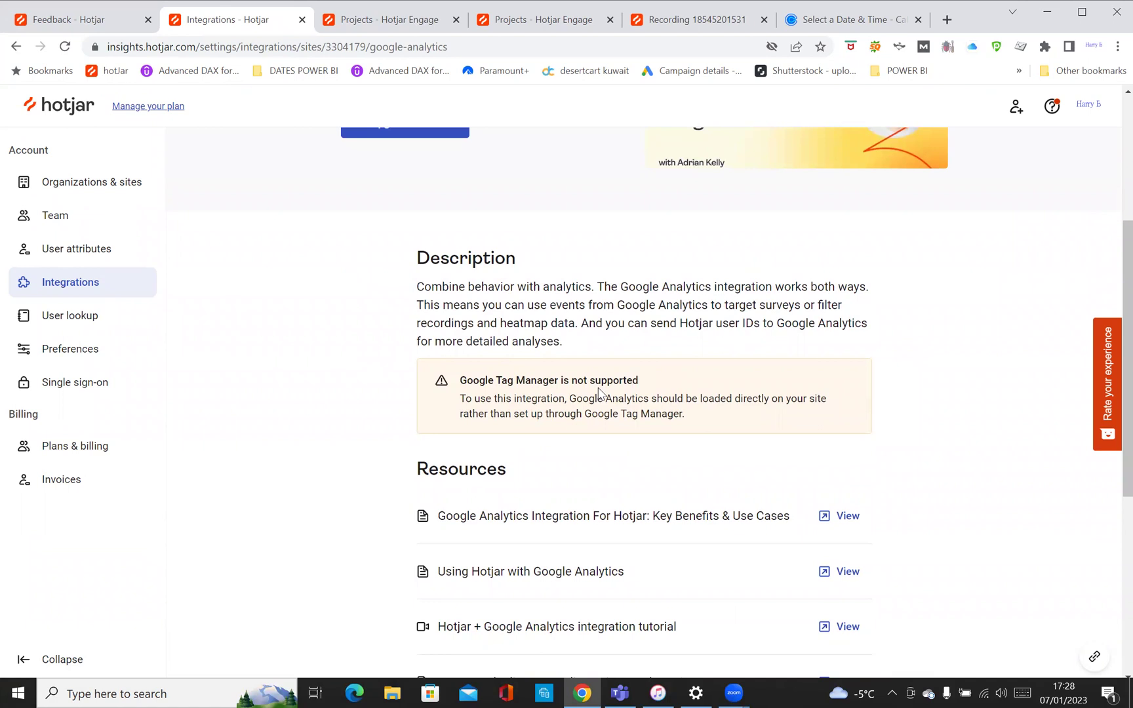
{"action": "scroll", "coordinate": [599, 391], "scroll_direction": "down", "scroll_amount": 2}
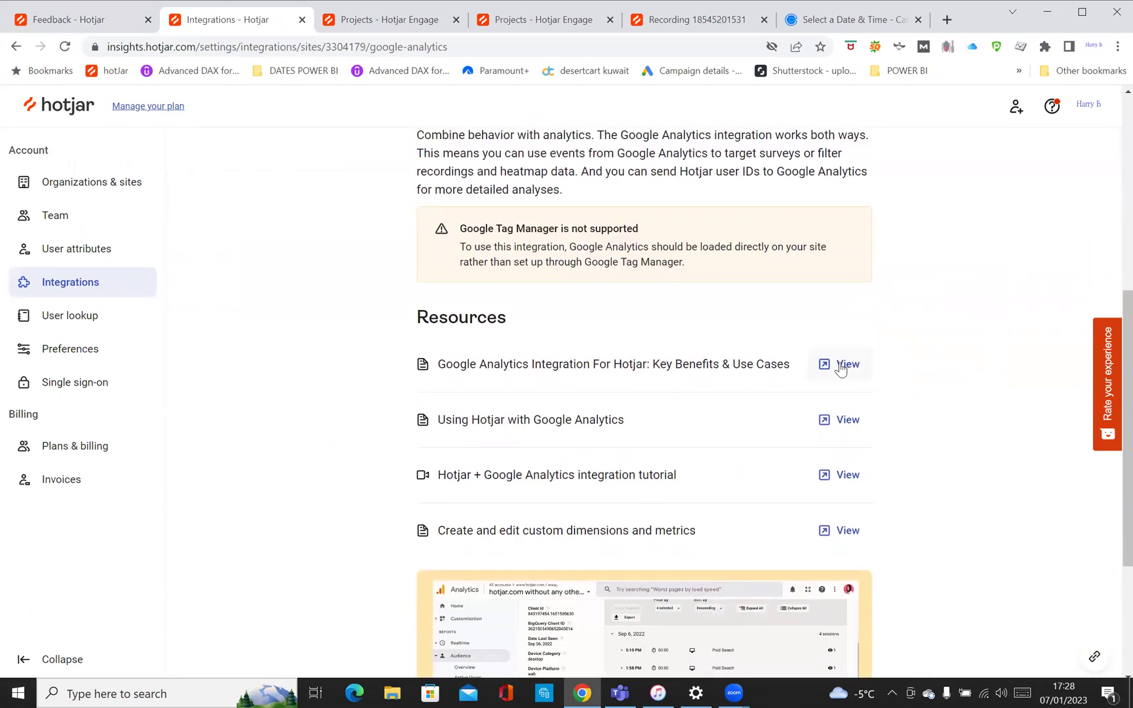
{"action": "scroll", "coordinate": [798, 374], "scroll_direction": "down", "scroll_amount": 3}
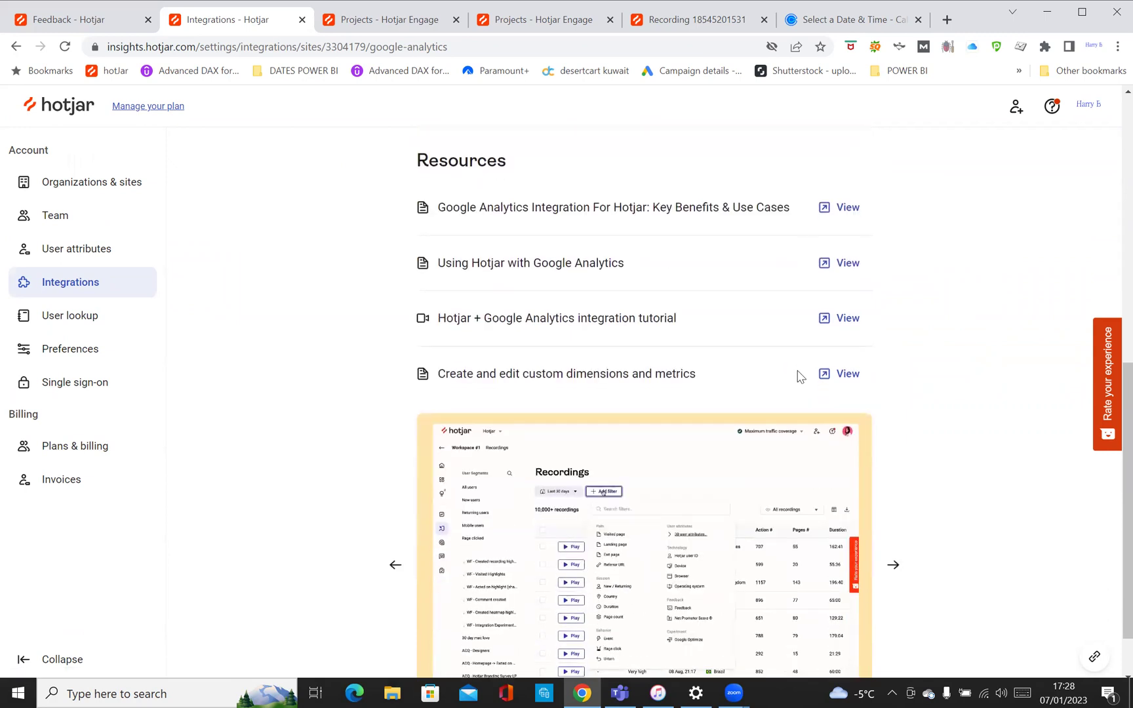
{"action": "scroll", "coordinate": [558, 248], "scroll_direction": "up", "scroll_amount": 1}
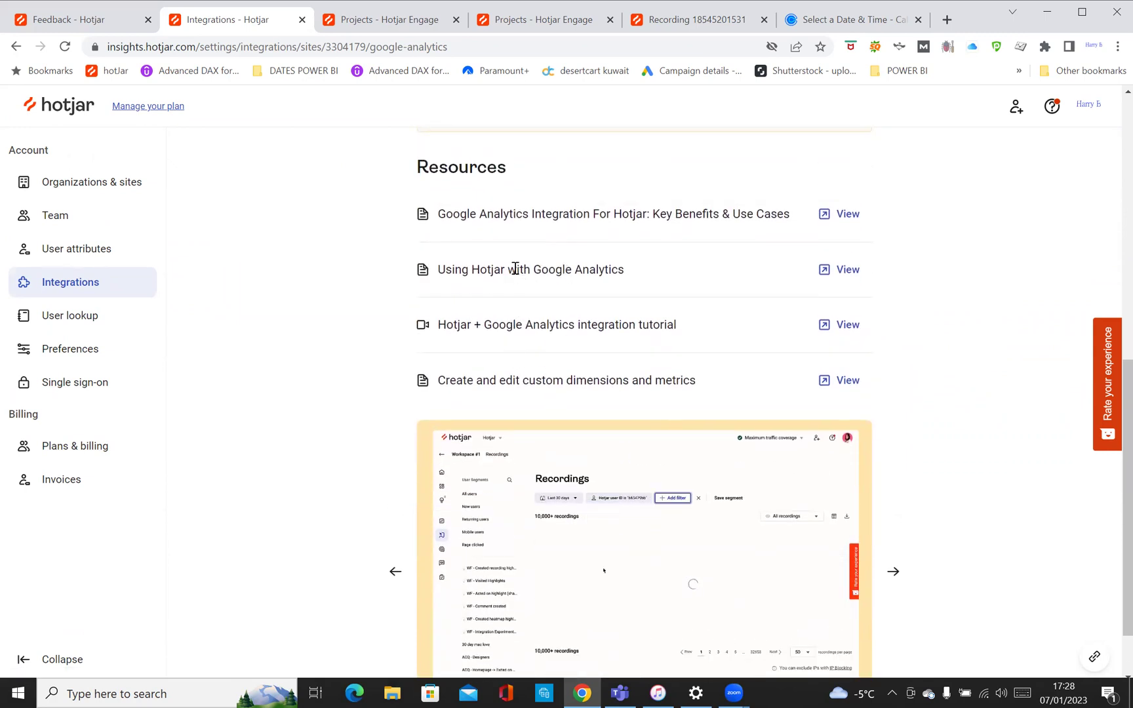
{"action": "scroll", "coordinate": [518, 295], "scroll_direction": "down", "scroll_amount": 1}
{"action": "scroll", "coordinate": [265, 251], "scroll_direction": "up", "scroll_amount": 8}
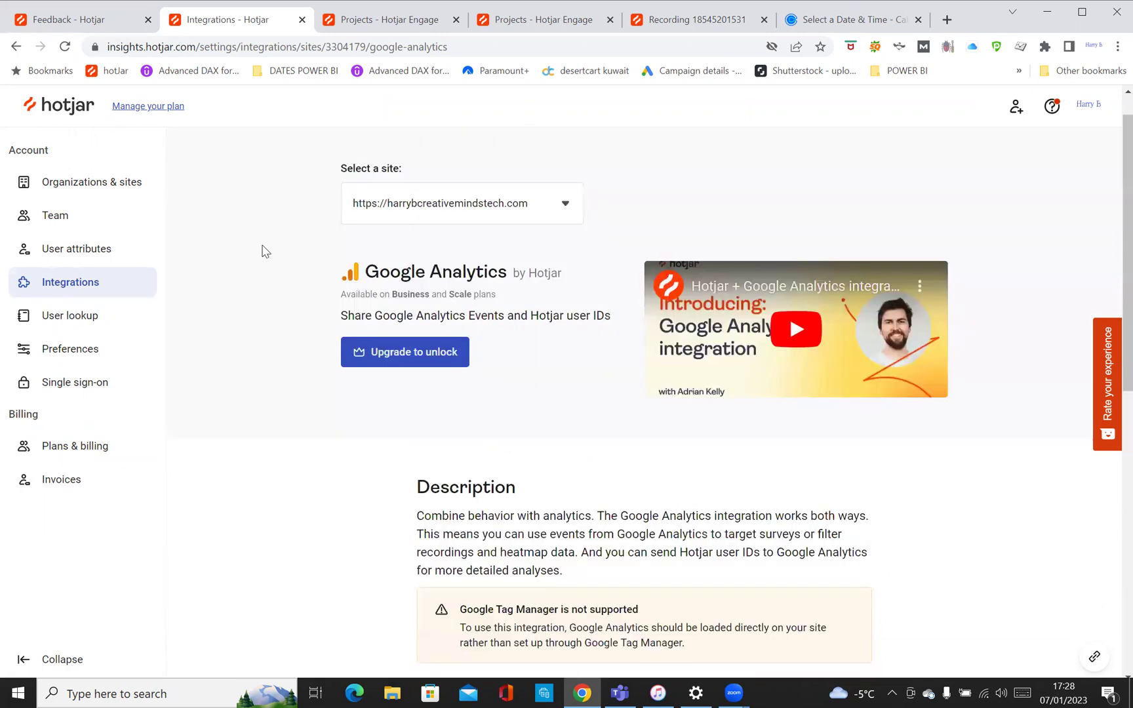
{"action": "left_click", "coordinate": [16, 47]}
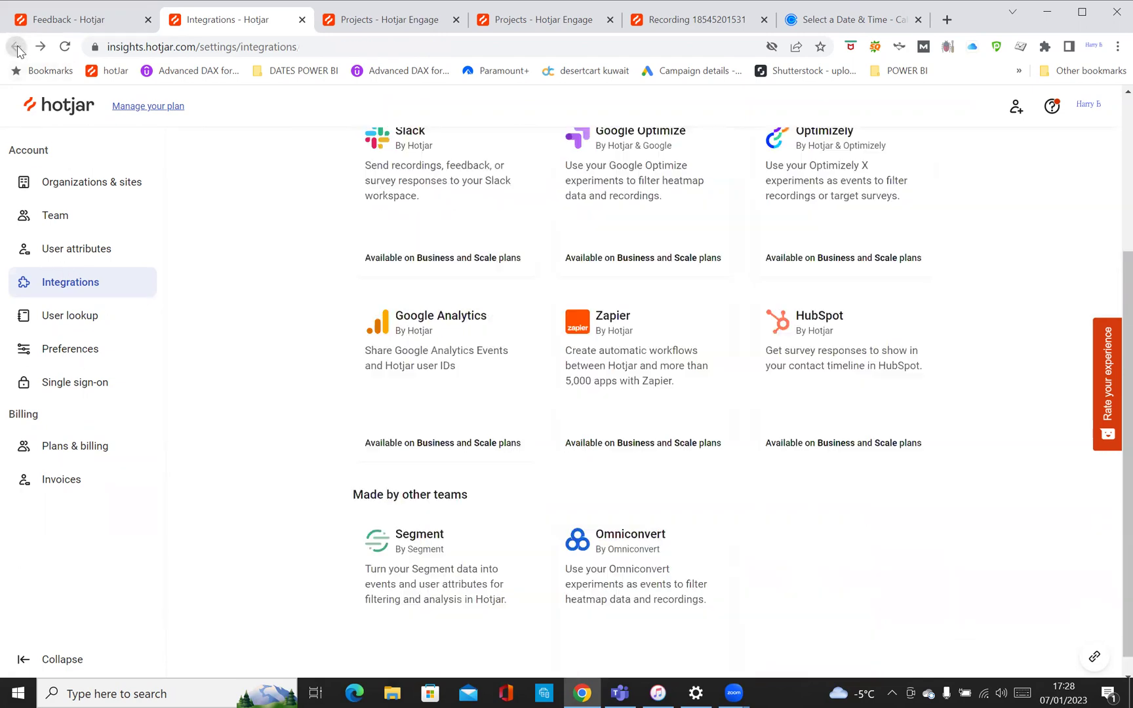
- Open the Omniconvert integration page from the integrations list
{"action": "scroll", "coordinate": [665, 390], "scroll_direction": "up", "scroll_amount": 1}
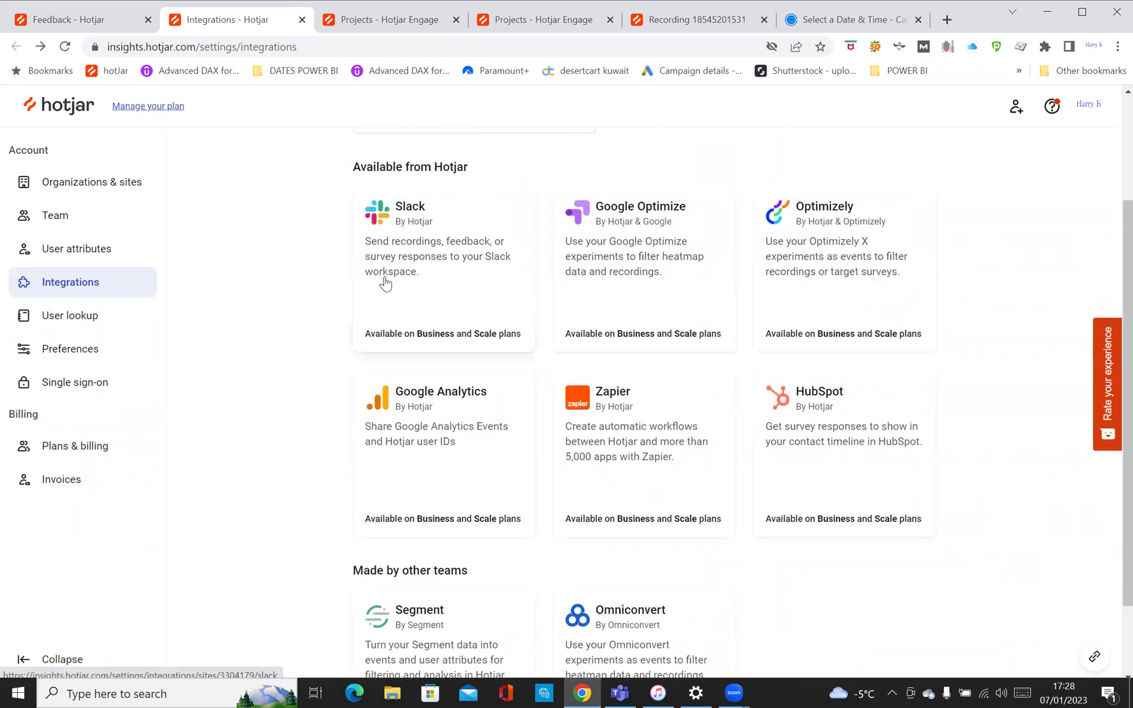
{"action": "scroll", "coordinate": [434, 262], "scroll_direction": "down", "scroll_amount": 2}
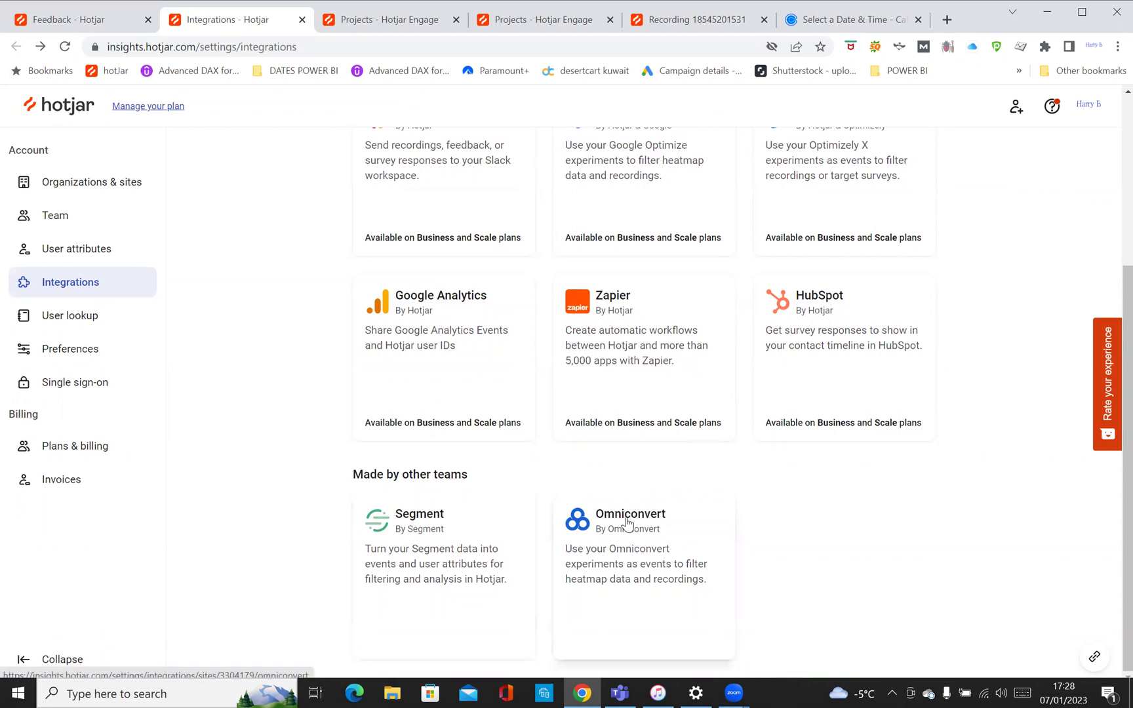
{"action": "left_click", "coordinate": [603, 522]}
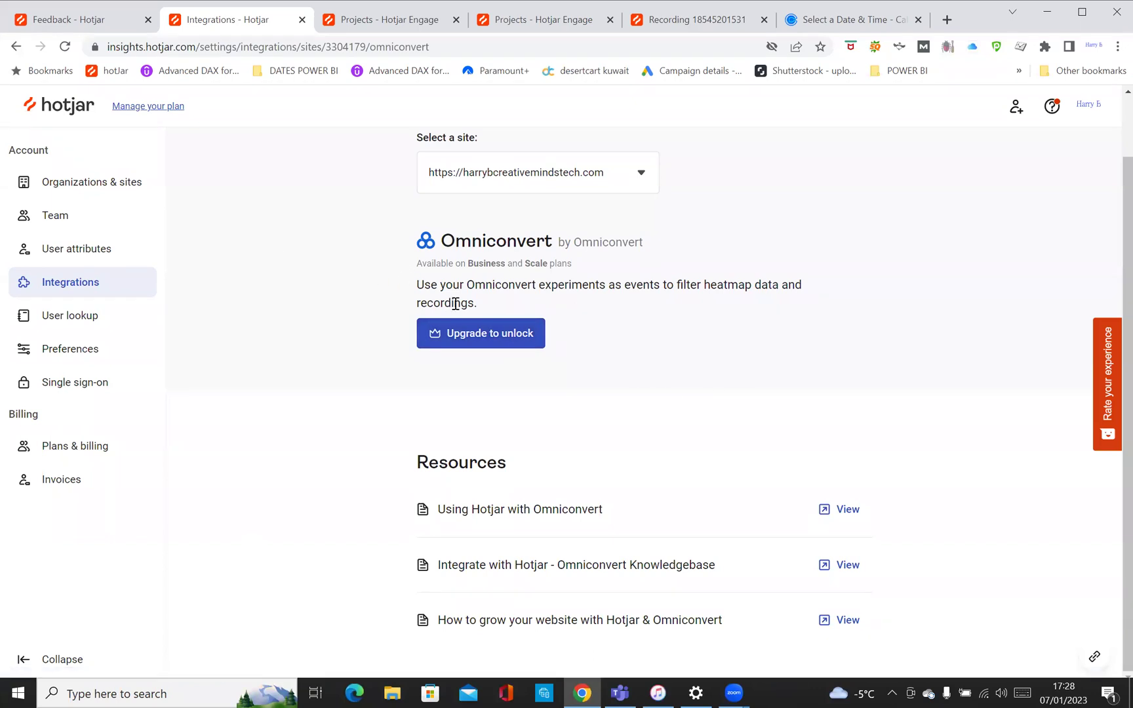
- Review the free Basic plan (35 daily sessions, 20 monthly responses) in Plans & Billing, then open the pricing page
{"action": "left_click", "coordinate": [490, 333]}
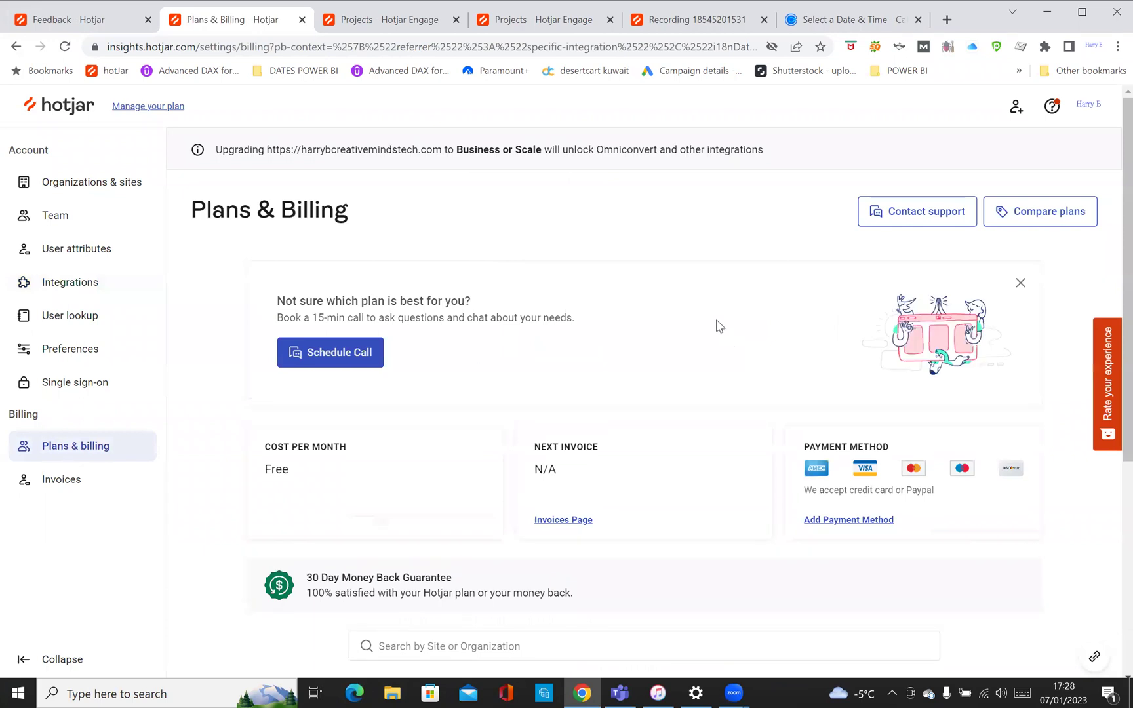
{"action": "scroll", "coordinate": [715, 313], "scroll_direction": "down", "scroll_amount": 3}
{"action": "scroll", "coordinate": [499, 266], "scroll_direction": "up", "scroll_amount": 1}
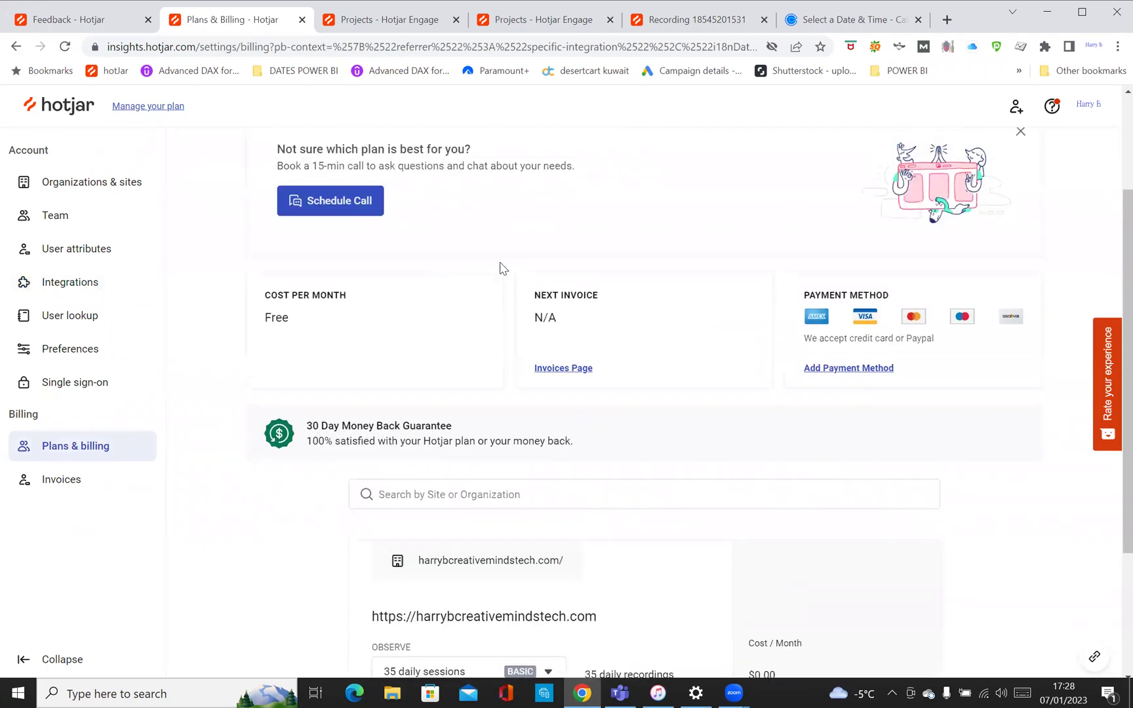
{"action": "scroll", "coordinate": [501, 267], "scroll_direction": "down", "scroll_amount": 2}
{"action": "scroll", "coordinate": [501, 267], "scroll_direction": "down", "scroll_amount": 1}
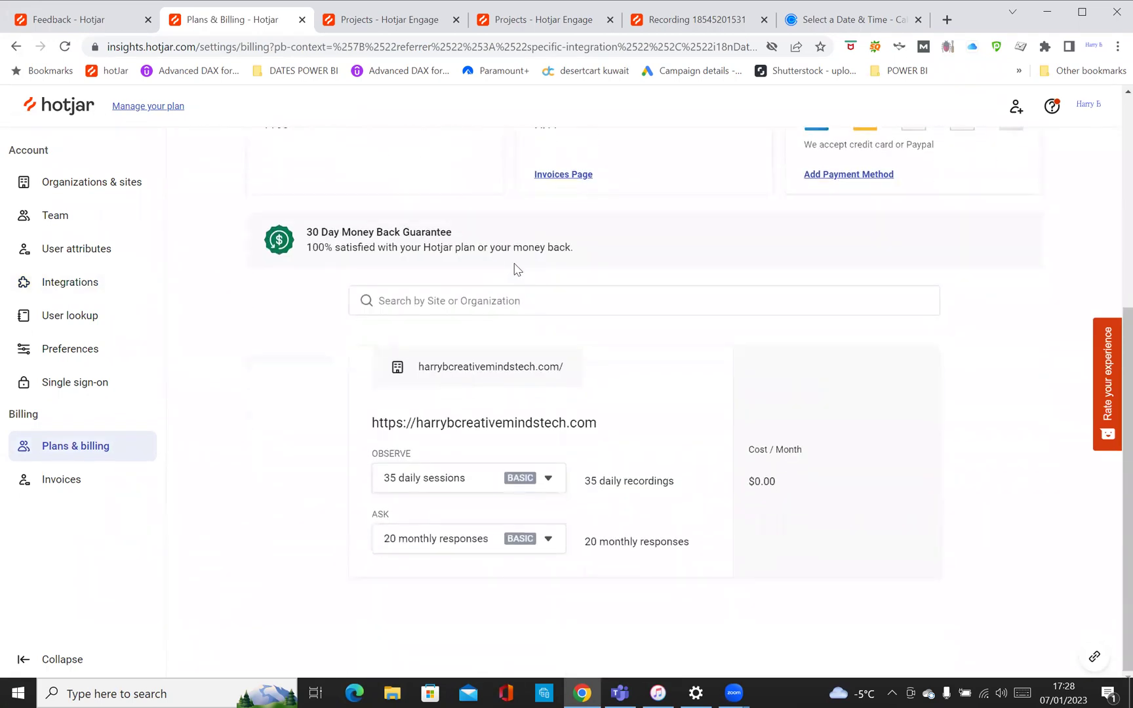
{"action": "scroll", "coordinate": [675, 324], "scroll_direction": "up", "scroll_amount": 5}
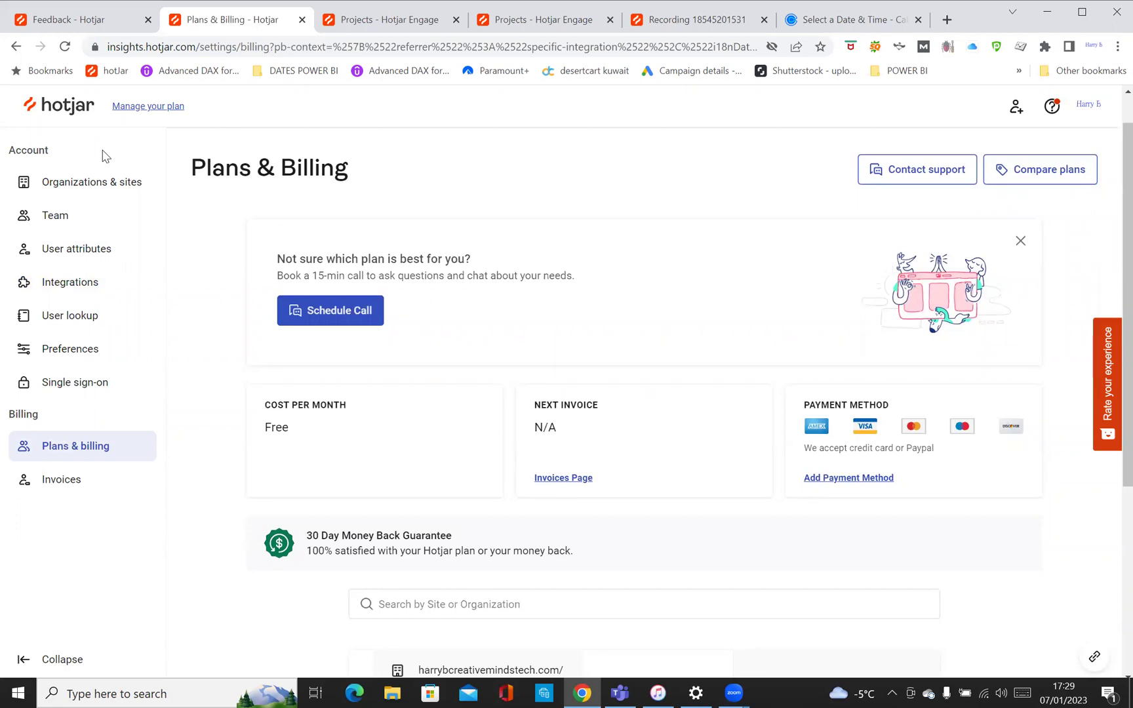
{"action": "left_click", "coordinate": [141, 106]}
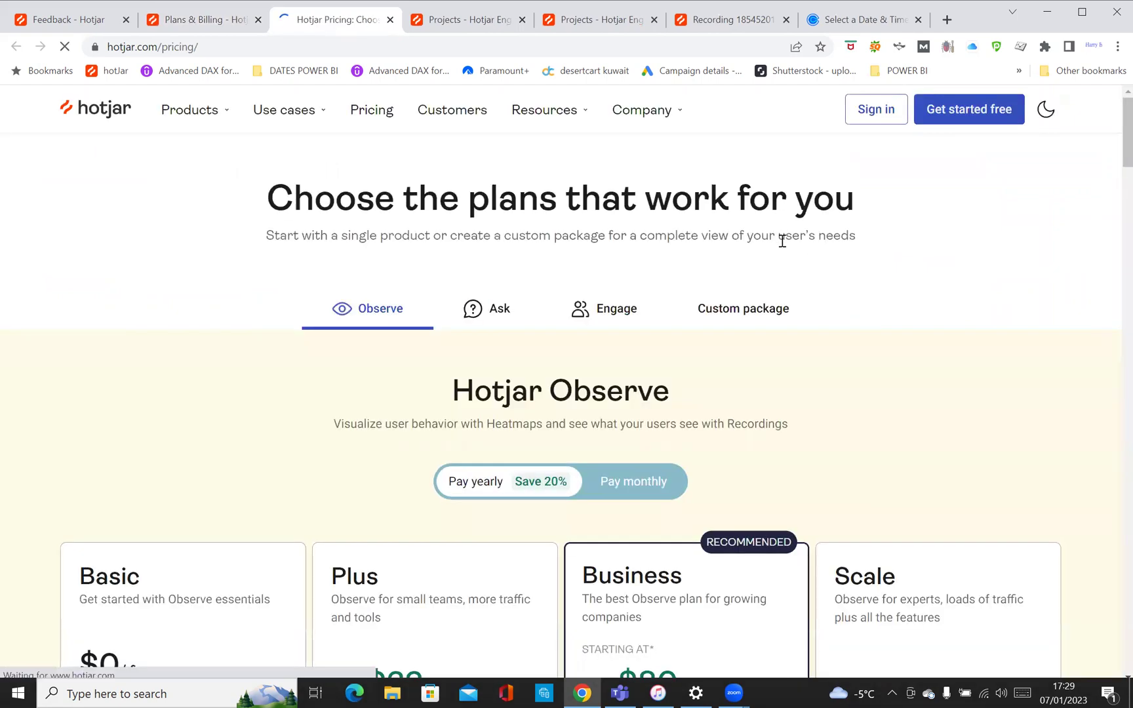
- Scroll through the Observe plan cards: Basic $0, Plus $32/month, Business $80/month, Scale 'Let's talk'
{"action": "scroll", "coordinate": [782, 242], "scroll_direction": "down", "scroll_amount": 1}
{"action": "scroll", "coordinate": [253, 324], "scroll_direction": "down", "scroll_amount": 3}
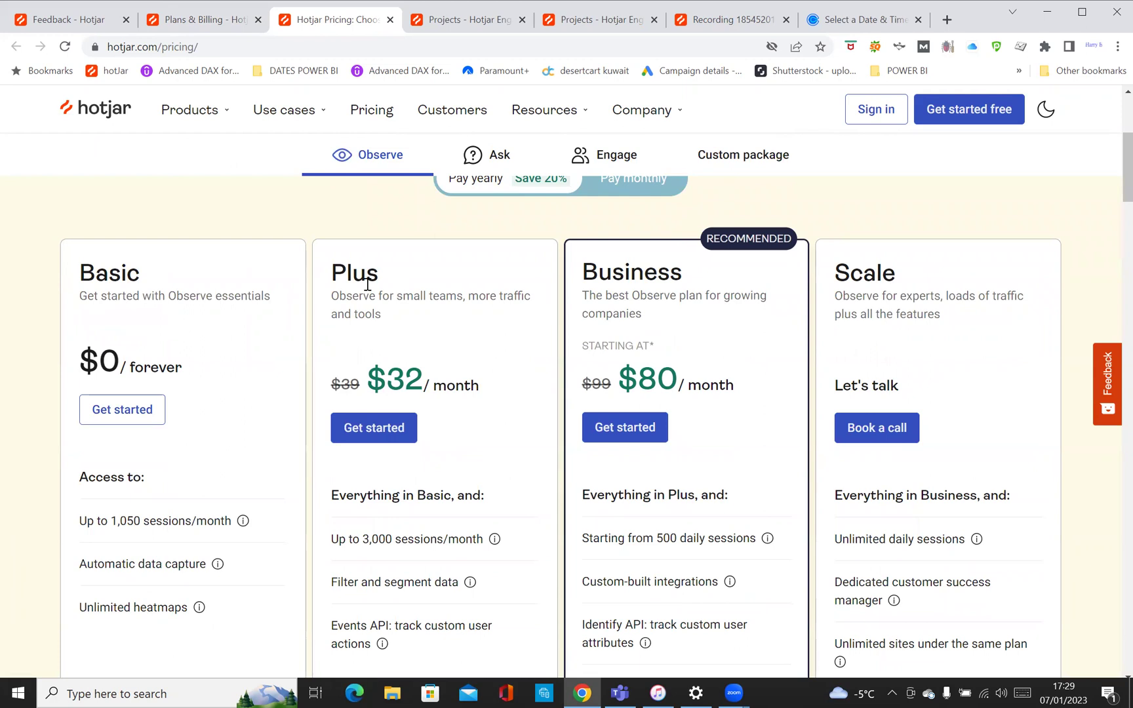
{"action": "scroll", "coordinate": [420, 357], "scroll_direction": "down", "scroll_amount": 1}
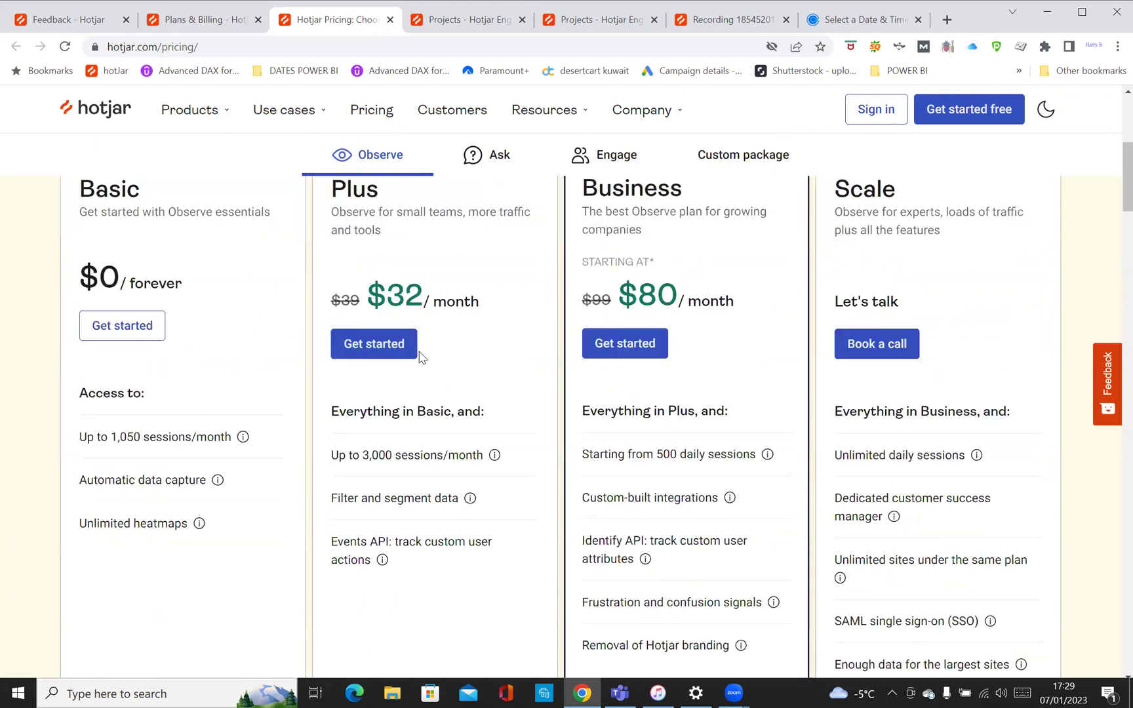
{"action": "scroll", "coordinate": [433, 342], "scroll_direction": "up", "scroll_amount": 1}
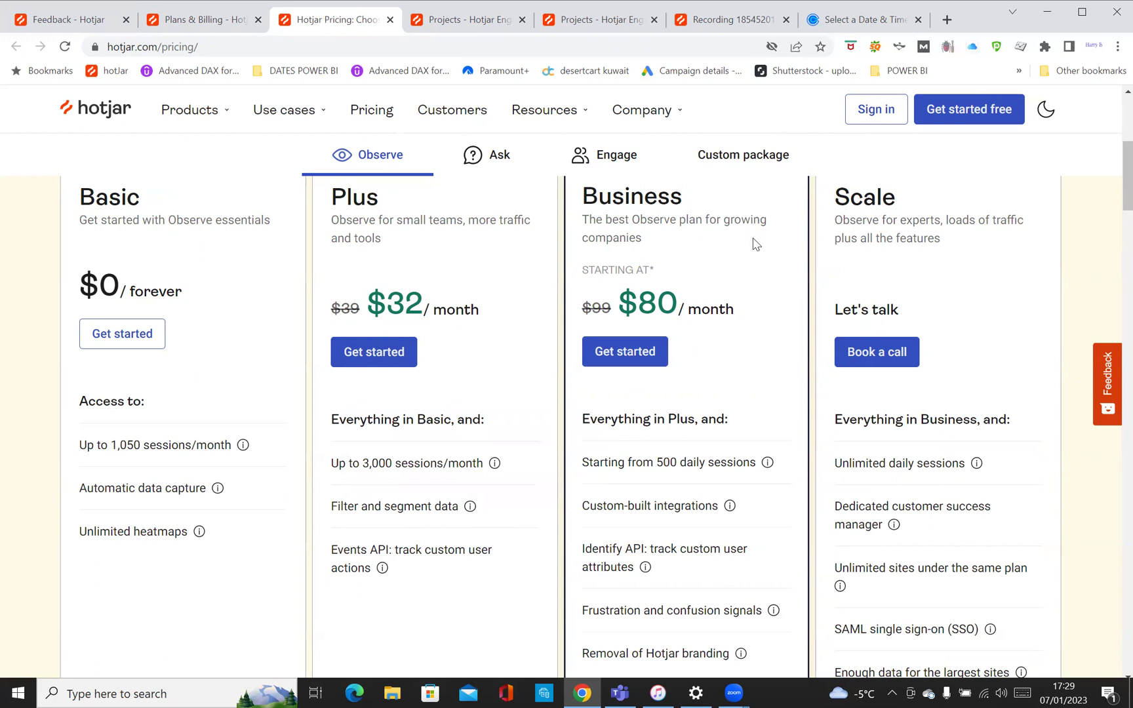
{"action": "scroll", "coordinate": [754, 244], "scroll_direction": "down", "scroll_amount": 2}
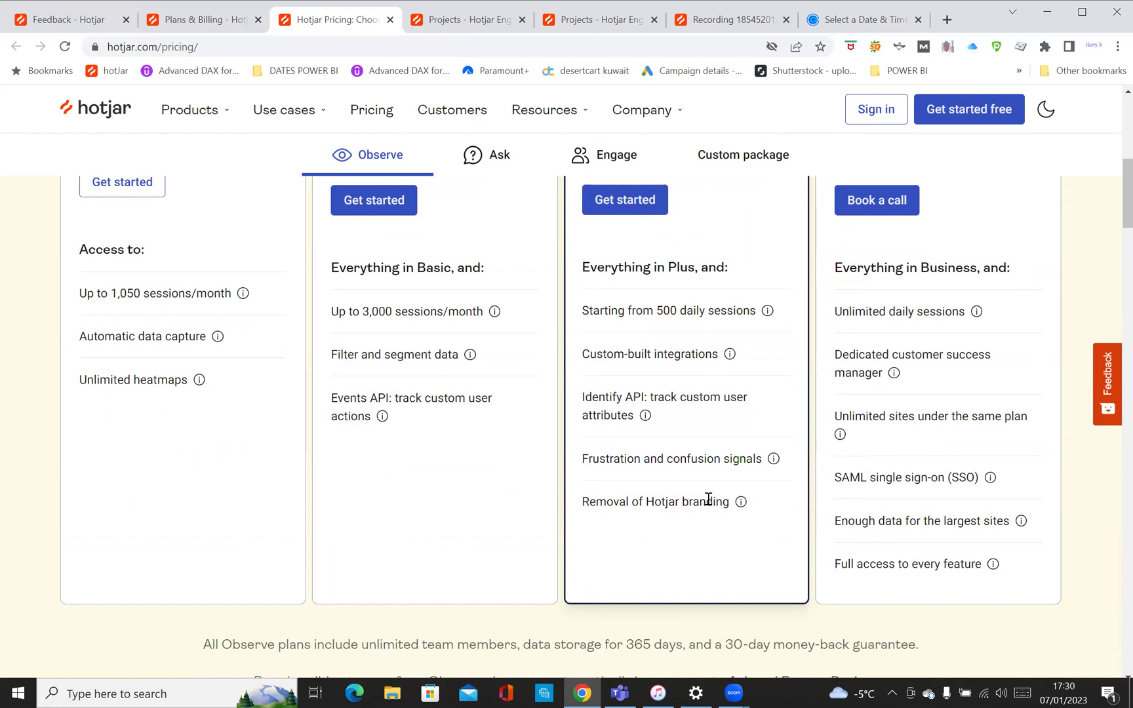
{"action": "scroll", "coordinate": [921, 292], "scroll_direction": "up", "scroll_amount": 2}
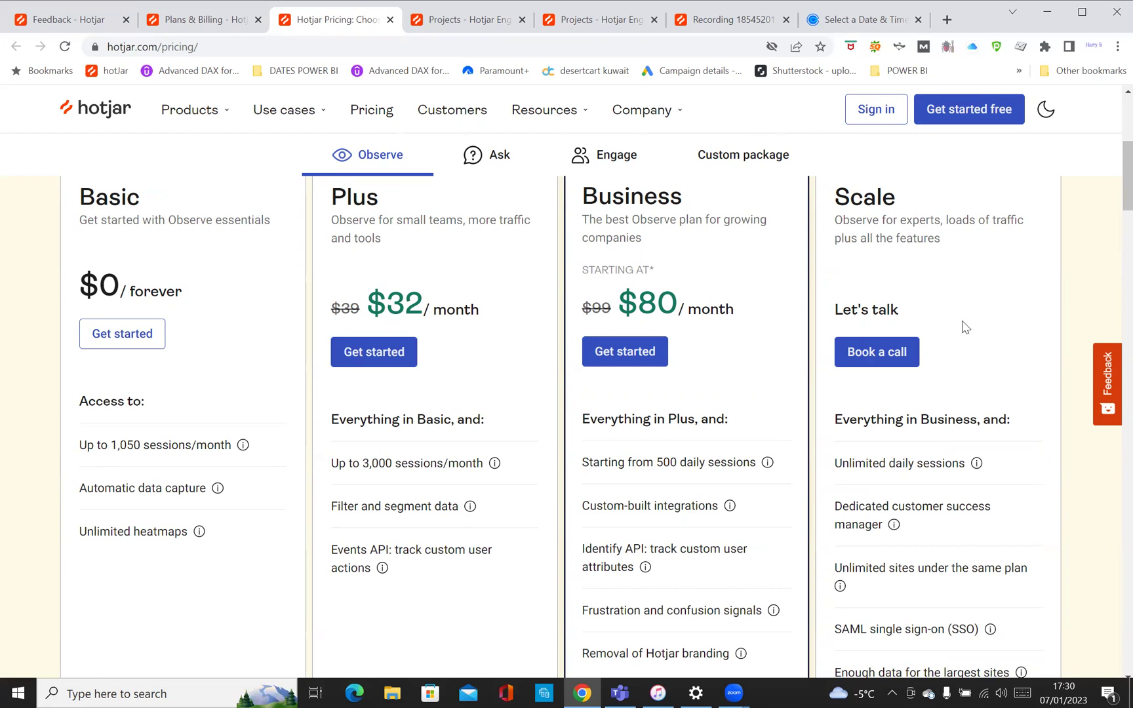
- Switch back to the Feedback tab, which shows the empty Surveys page
{"action": "left_click", "coordinate": [73, 22]}
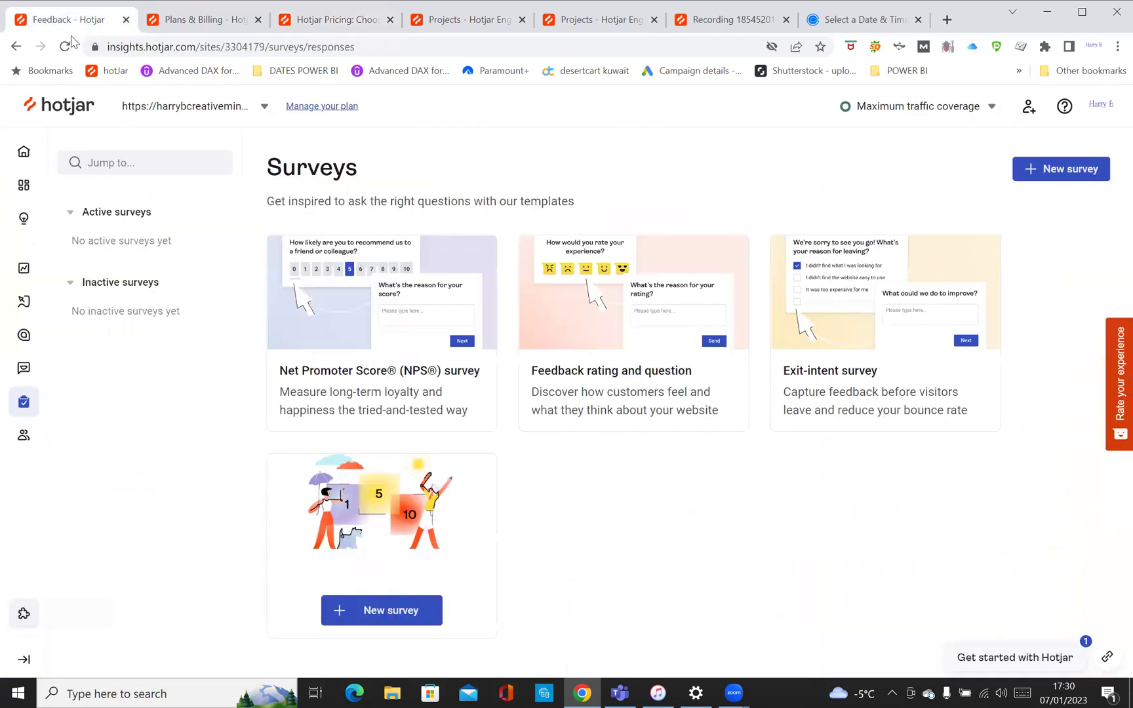